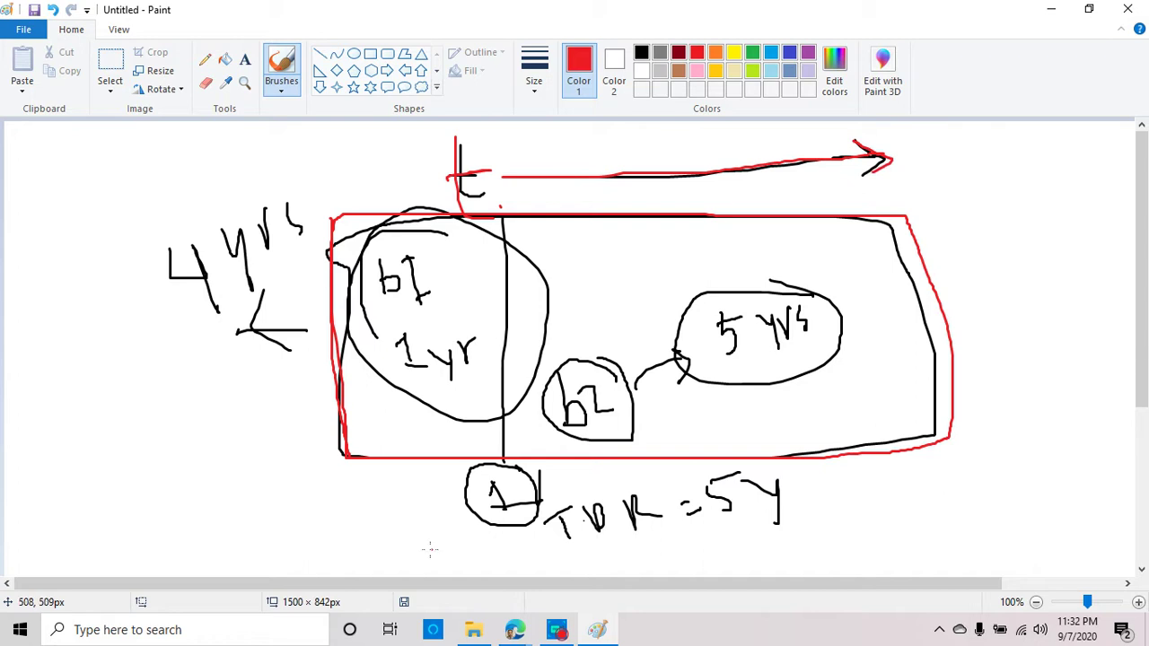
# Step: Write "0 yr" in red below the box's lower-left corner and mark over the circled 1 in red
pyautogui.moveTo(342, 480)
pyautogui.mouseDown()
pyautogui.moveTo(364, 484)
pyautogui.moveTo(321, 481)
pyautogui.mouseUp()
pyautogui.moveTo(321, 536)
pyautogui.mouseDown()
pyautogui.moveTo(365, 542)
pyautogui.moveTo(359, 574)
pyautogui.mouseUp()
pyautogui.moveTo(368, 539)
pyautogui.mouseDown()
pyautogui.moveTo(373, 559)
pyautogui.moveTo(380, 531)
pyautogui.mouseUp()
pyautogui.moveTo(484, 477)
pyautogui.mouseDown()
pyautogui.moveTo(508, 517)
pyautogui.moveTo(488, 508)
pyautogui.mouseUp()
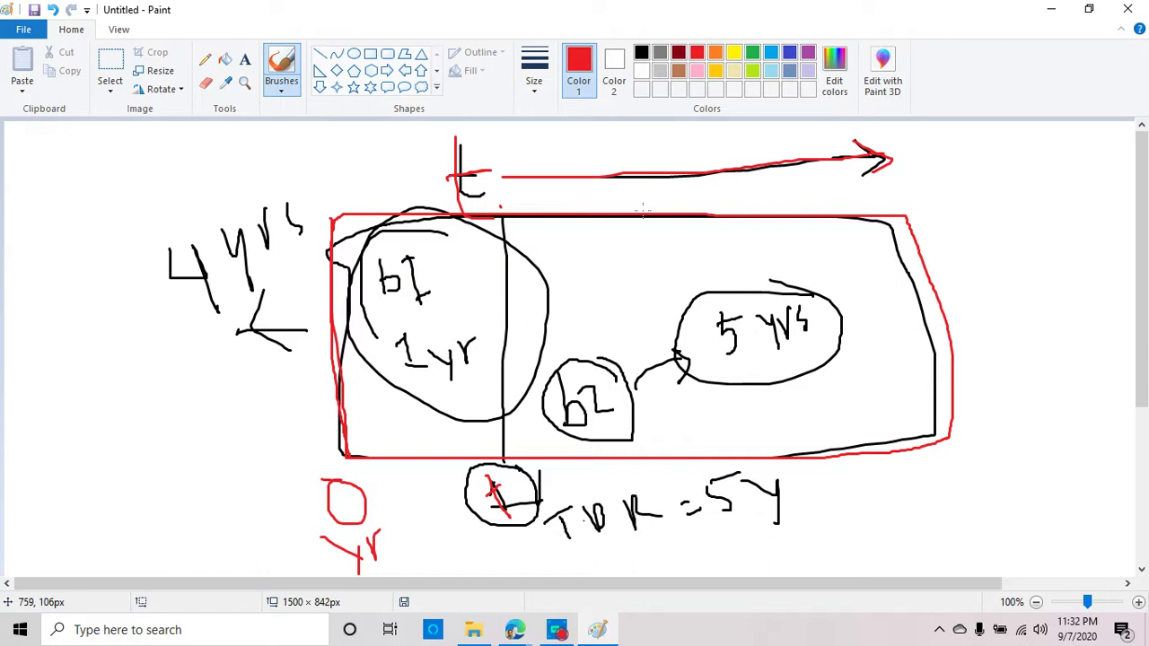
# Step: Write "Cont1" in red above the box and retrace the vertical divider at year 1 in red
pyautogui.moveTo(727, 183); pyautogui.dragTo(826, 215)
pyautogui.moveTo(833, 172)
pyautogui.mouseDown()
pyautogui.moveTo(840, 207)
pyautogui.moveTo(855, 196)
pyautogui.moveTo(881, 208)
pyautogui.mouseUp()
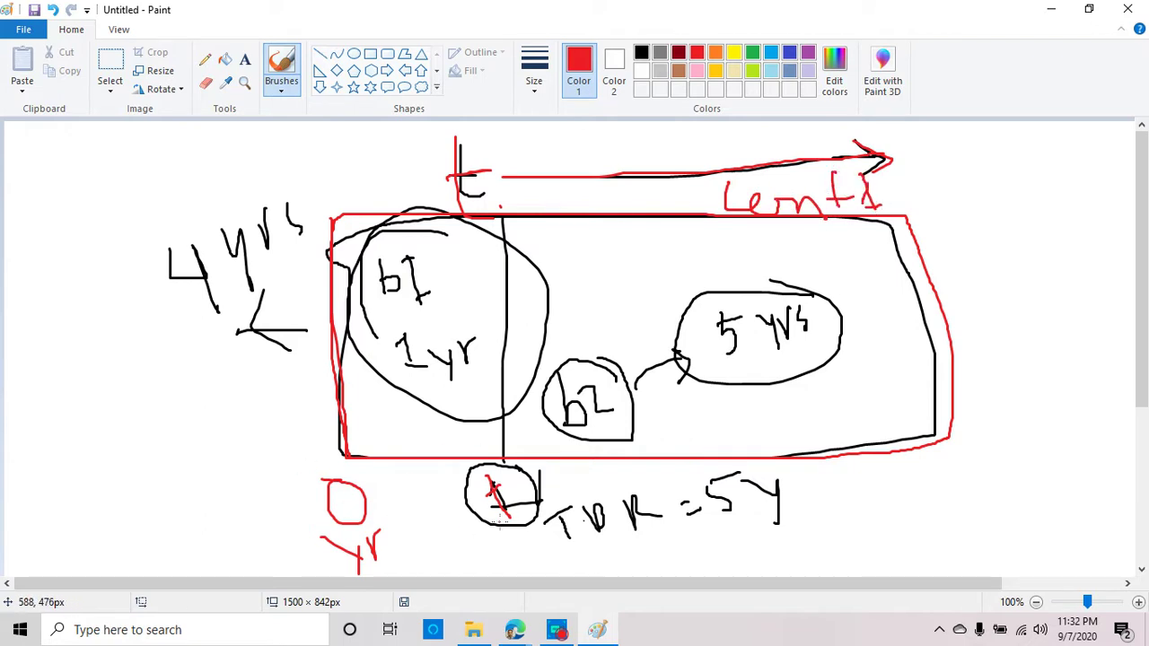
pyautogui.moveTo(500, 215)
pyautogui.mouseDown()
pyautogui.moveTo(510, 458)
pyautogui.moveTo(499, 327)
pyautogui.moveTo(515, 215)
pyautogui.mouseUp()
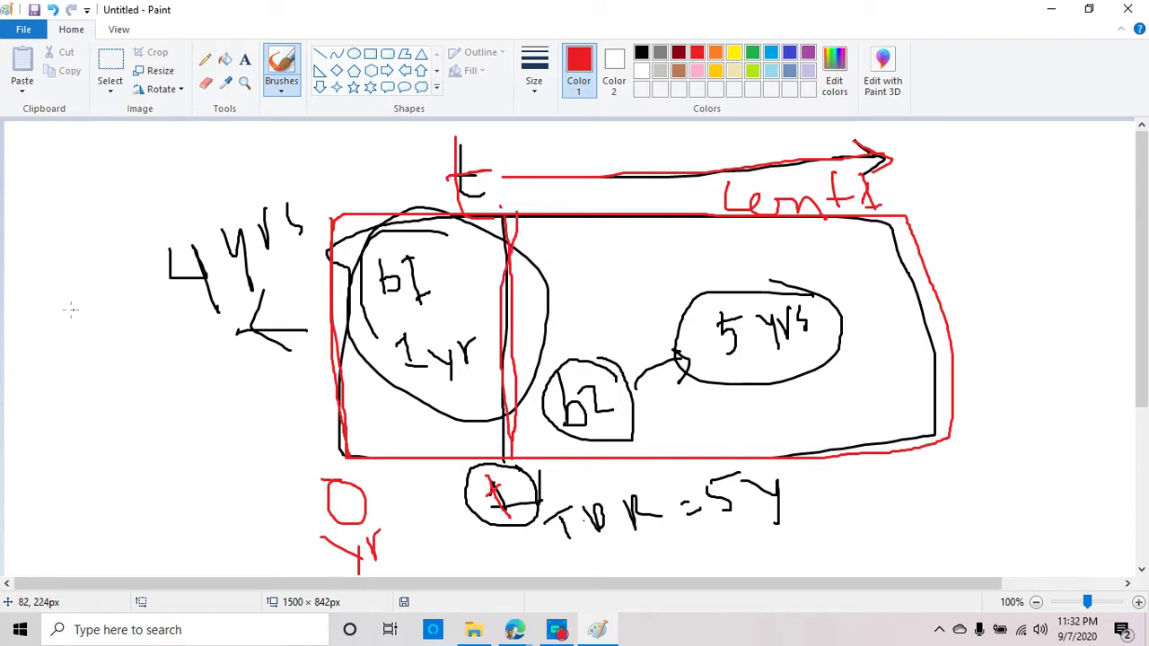
# Step: In orange, circle b1, draw a left-pointing arrow across the one-year section, and circle the 1 below it
pyautogui.click(716, 52)
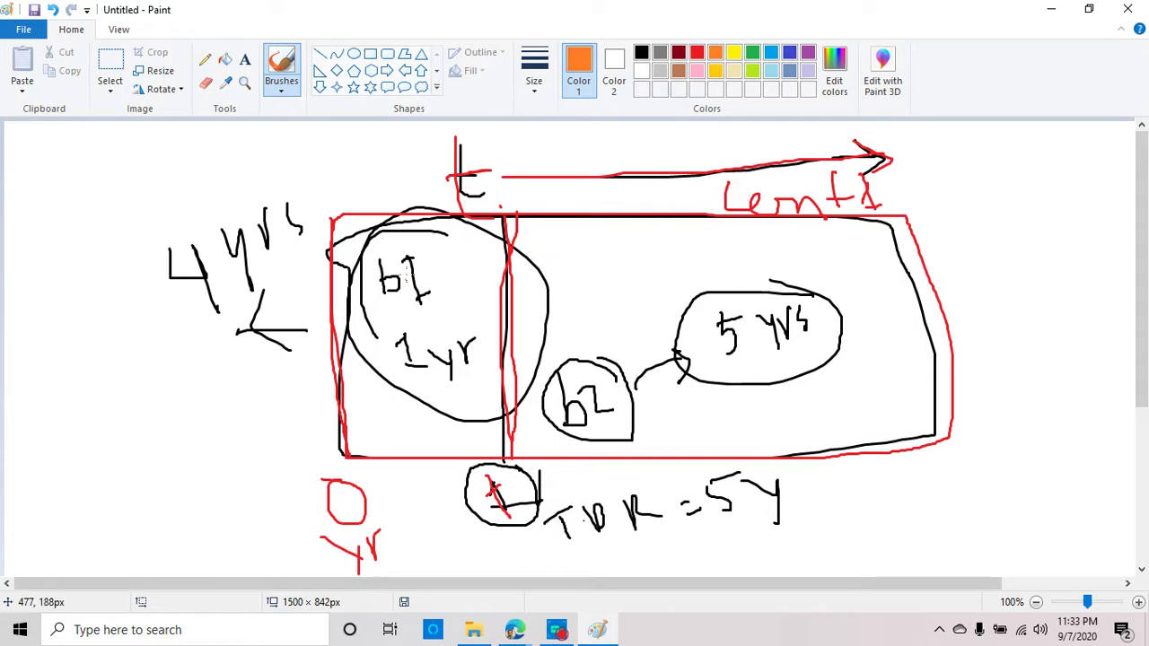
pyautogui.moveTo(429, 253)
pyautogui.mouseDown()
pyautogui.moveTo(391, 244)
pyautogui.moveTo(427, 314)
pyautogui.moveTo(366, 260)
pyautogui.moveTo(365, 282)
pyautogui.mouseUp()
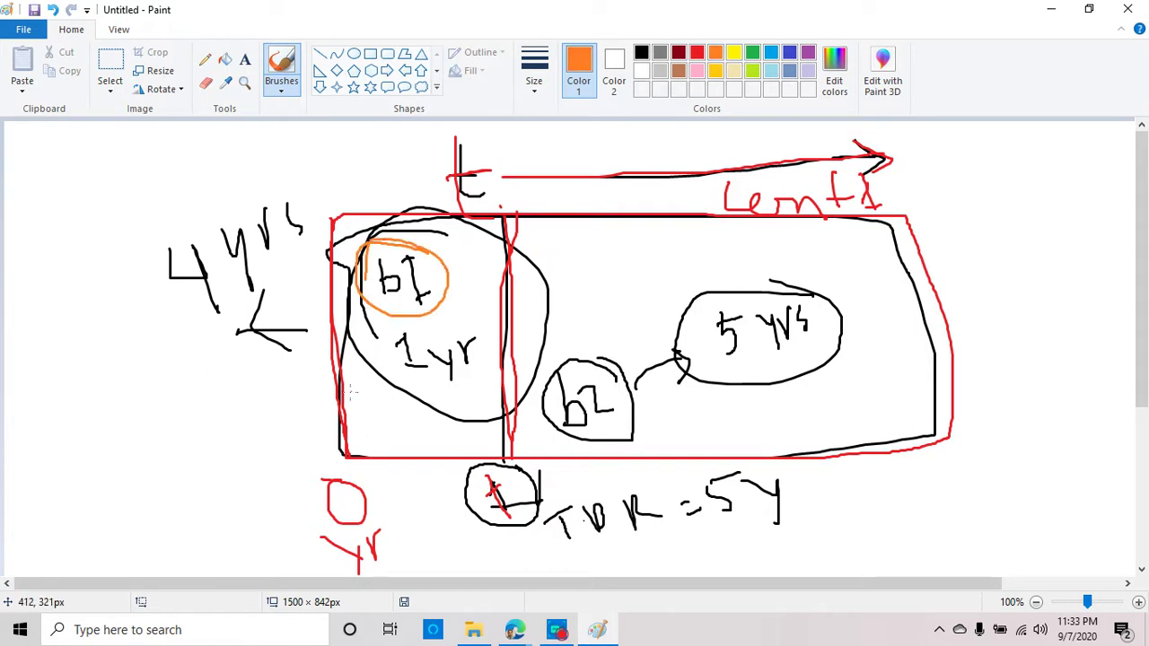
pyautogui.moveTo(334, 402); pyautogui.dragTo(514, 402)
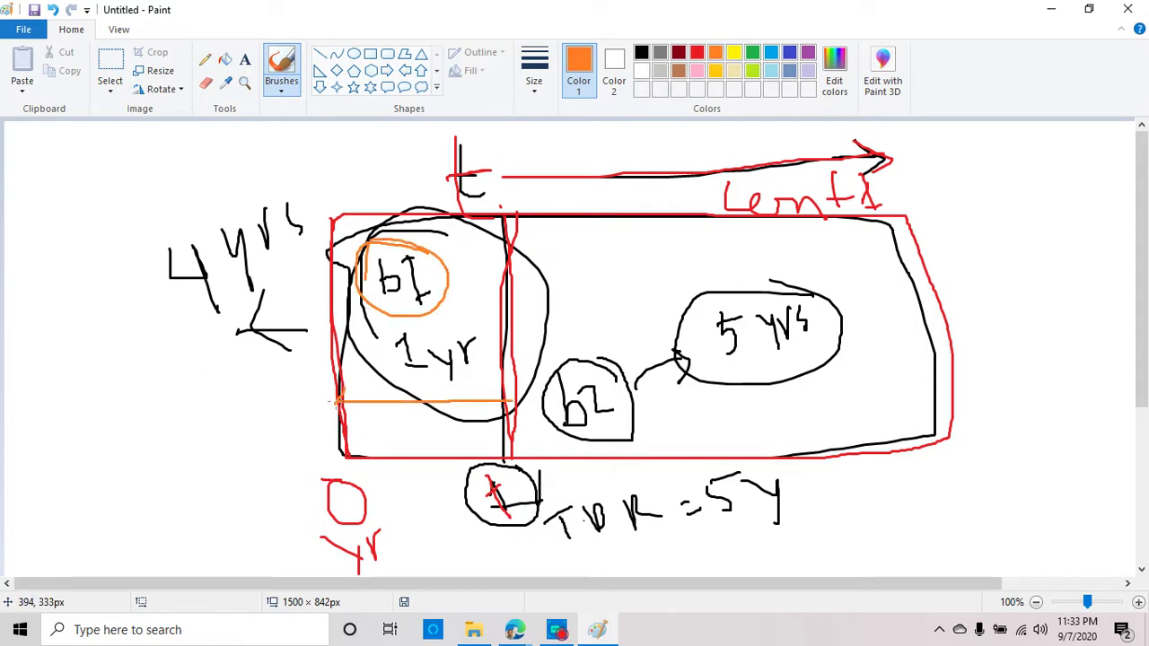
pyautogui.moveTo(334, 402); pyautogui.dragTo(362, 415)
pyautogui.moveTo(414, 249)
pyautogui.mouseDown()
pyautogui.moveTo(366, 263)
pyautogui.moveTo(445, 289)
pyautogui.moveTo(414, 244)
pyautogui.mouseUp()
pyautogui.moveTo(512, 469)
pyautogui.mouseDown()
pyautogui.moveTo(484, 464)
pyautogui.moveTo(468, 515)
pyautogui.moveTo(531, 481)
pyautogui.moveTo(520, 465)
pyautogui.mouseUp()
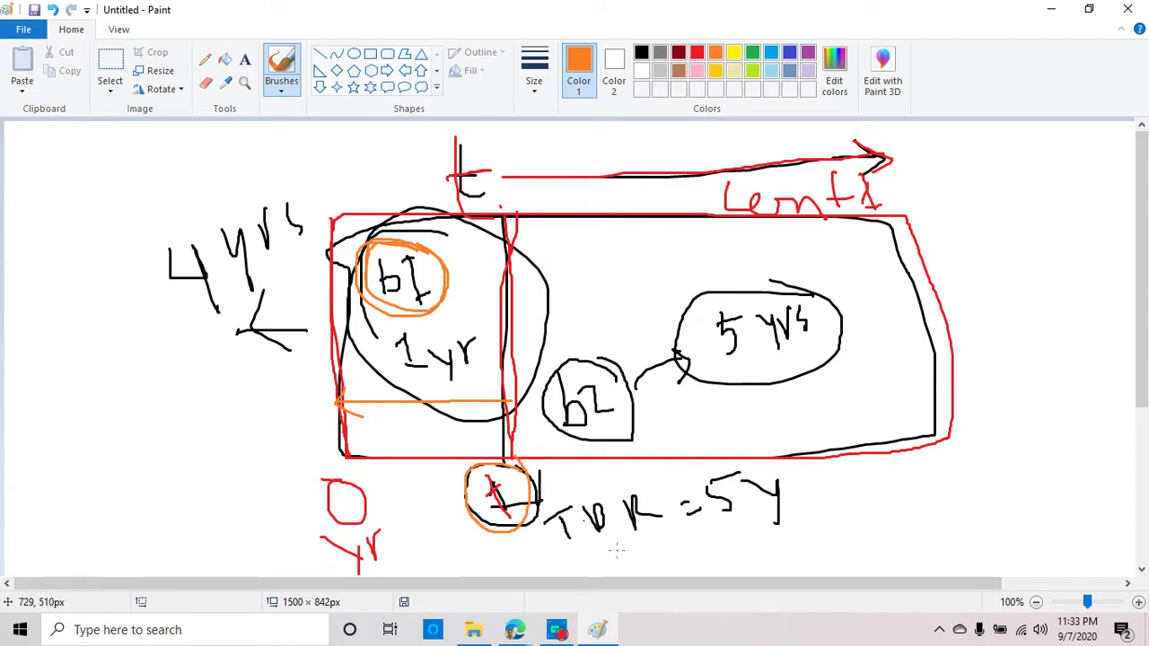
# Step: Add an orange stroke through the text before "= 5 y" and draw an orange arrow from the divider rightward past the box's edge
pyautogui.moveTo(590, 506); pyautogui.dragTo(610, 558)
pyautogui.moveTo(507, 250); pyautogui.dragTo(1043, 260)
pyautogui.moveTo(1016, 244); pyautogui.dragTo(1038, 276)
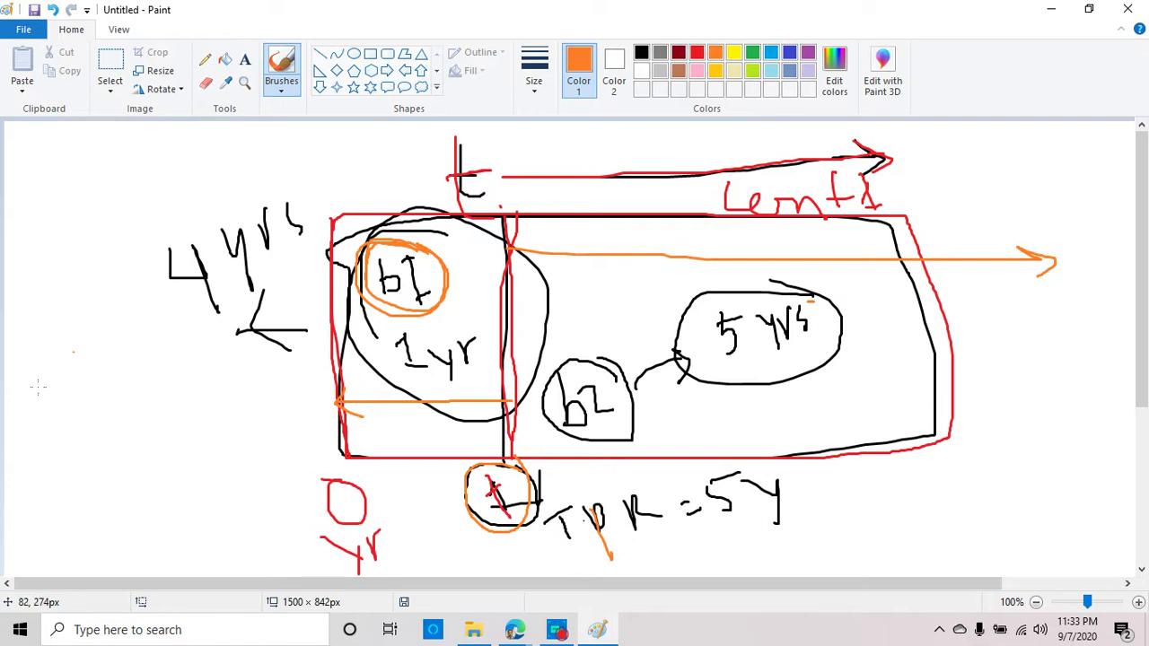
# Step: Write the subtraction "5-1" in orange, circle it, and connect it with an arrow to "4 yrs"
pyautogui.moveTo(119, 404)
pyautogui.mouseDown()
pyautogui.moveTo(135, 458)
pyautogui.moveTo(166, 378)
pyautogui.mouseUp()
pyautogui.moveTo(163, 395); pyautogui.dragTo(230, 390)
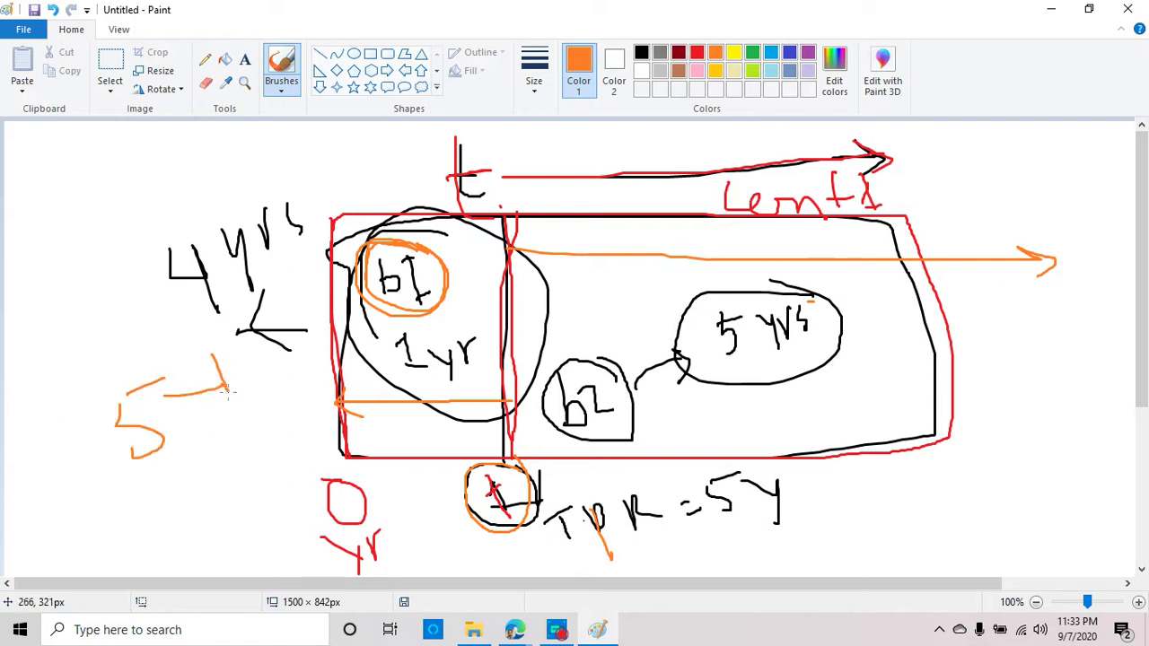
pyautogui.moveTo(158, 484)
pyautogui.mouseDown()
pyautogui.moveTo(89, 424)
pyautogui.moveTo(188, 500)
pyautogui.mouseUp()
pyautogui.moveTo(204, 411); pyautogui.dragTo(190, 484)
pyautogui.moveTo(107, 359)
pyautogui.mouseDown()
pyautogui.moveTo(86, 275)
pyautogui.moveTo(134, 266)
pyautogui.mouseUp()
pyautogui.moveTo(118, 253)
pyautogui.mouseDown()
pyautogui.moveTo(146, 260)
pyautogui.moveTo(142, 285)
pyautogui.mouseUp()
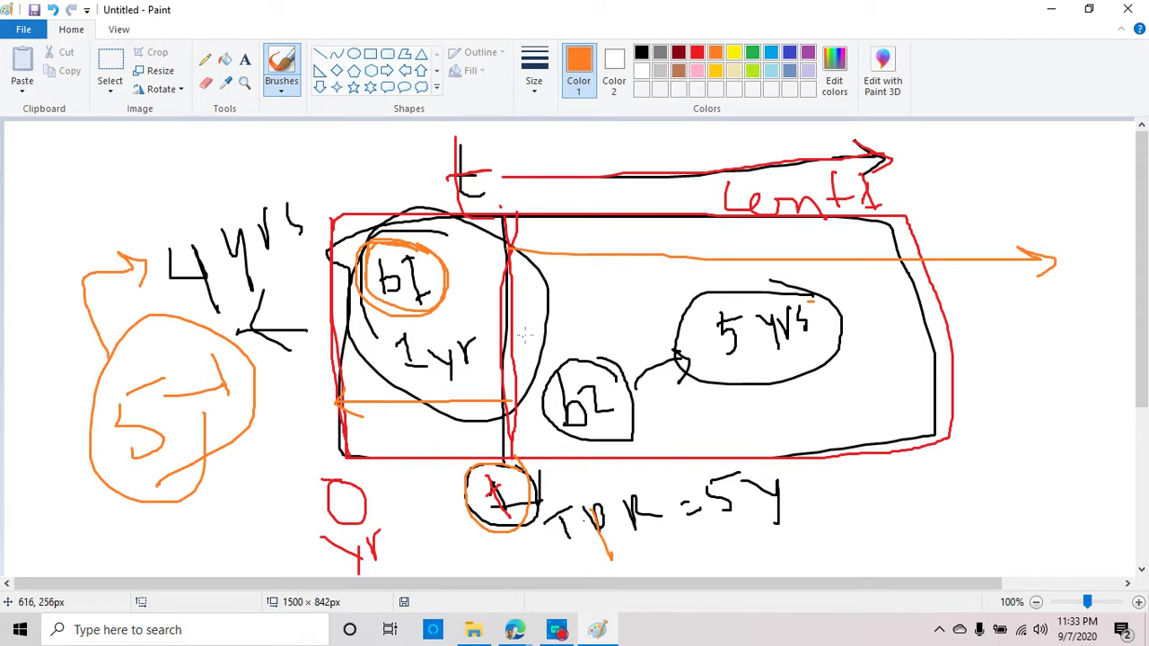
# Step: Retrace the year 1 divider in orange and circle "5 yrs" beside b2 in orange
pyautogui.moveTo(504, 218); pyautogui.dragTo(512, 456)
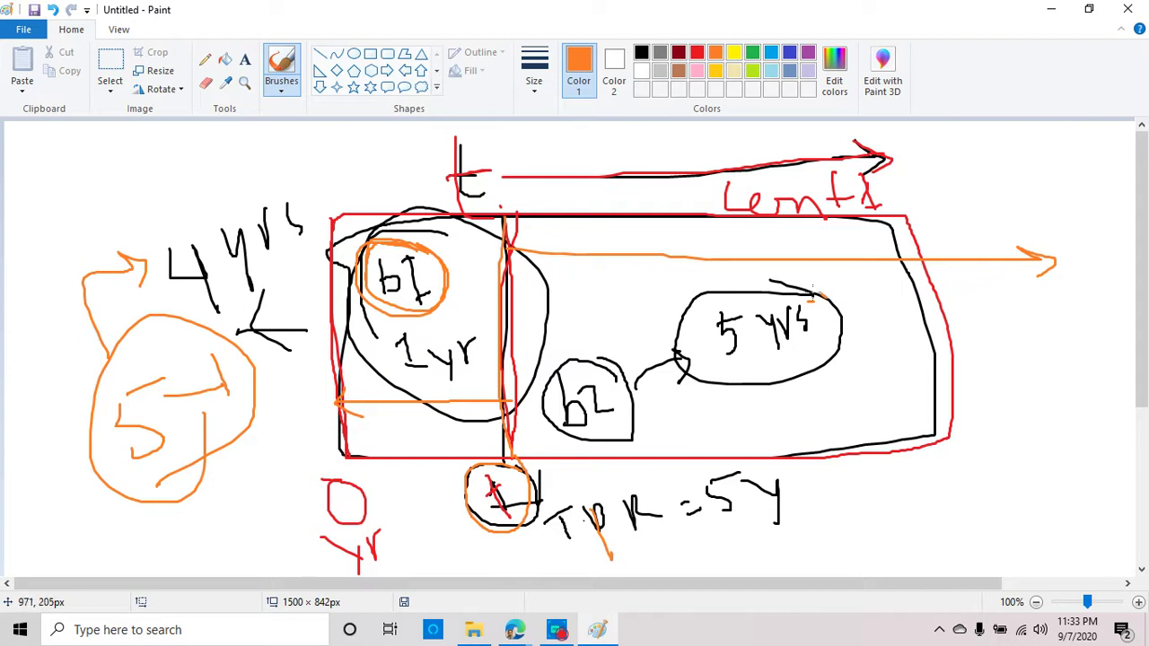
pyautogui.moveTo(814, 289)
pyautogui.mouseDown()
pyautogui.moveTo(678, 368)
pyautogui.moveTo(824, 293)
pyautogui.moveTo(673, 325)
pyautogui.moveTo(827, 381)
pyautogui.mouseUp()
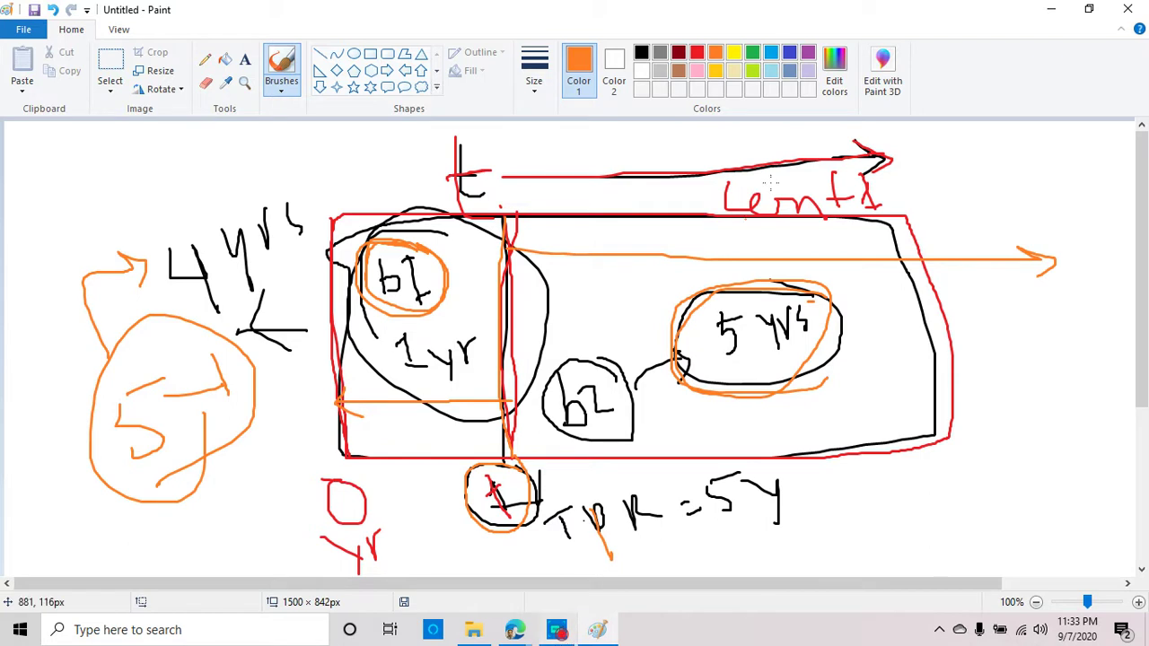
# Step: Switch to the Google Slides presentation and view the Resources slide
pyautogui.click(1052, 12)
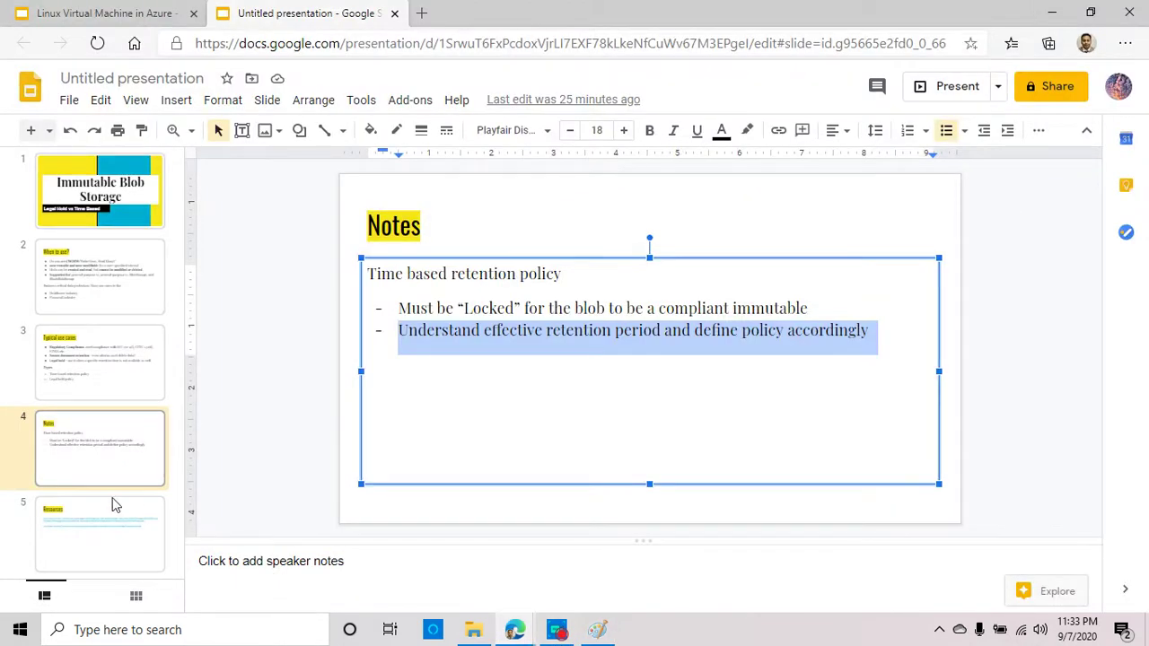
pyautogui.click(90, 533)
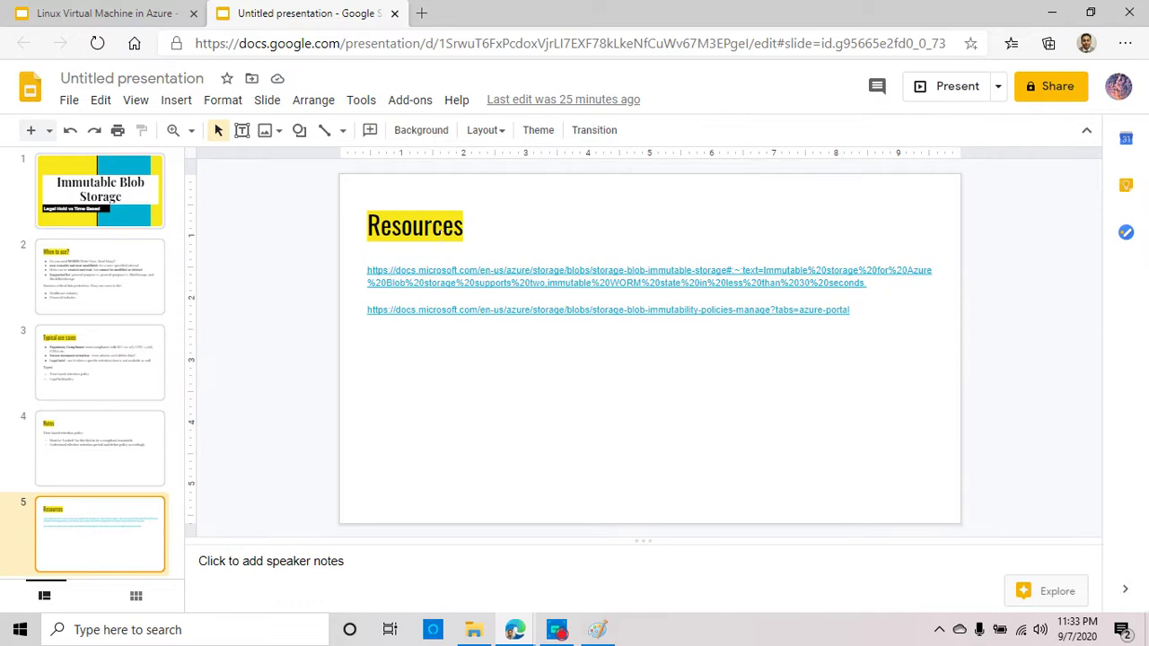
# Step: Switch to the browser window showing the Microsoft Azure portal home page
pyautogui.hotkey('alt', 'Tab')
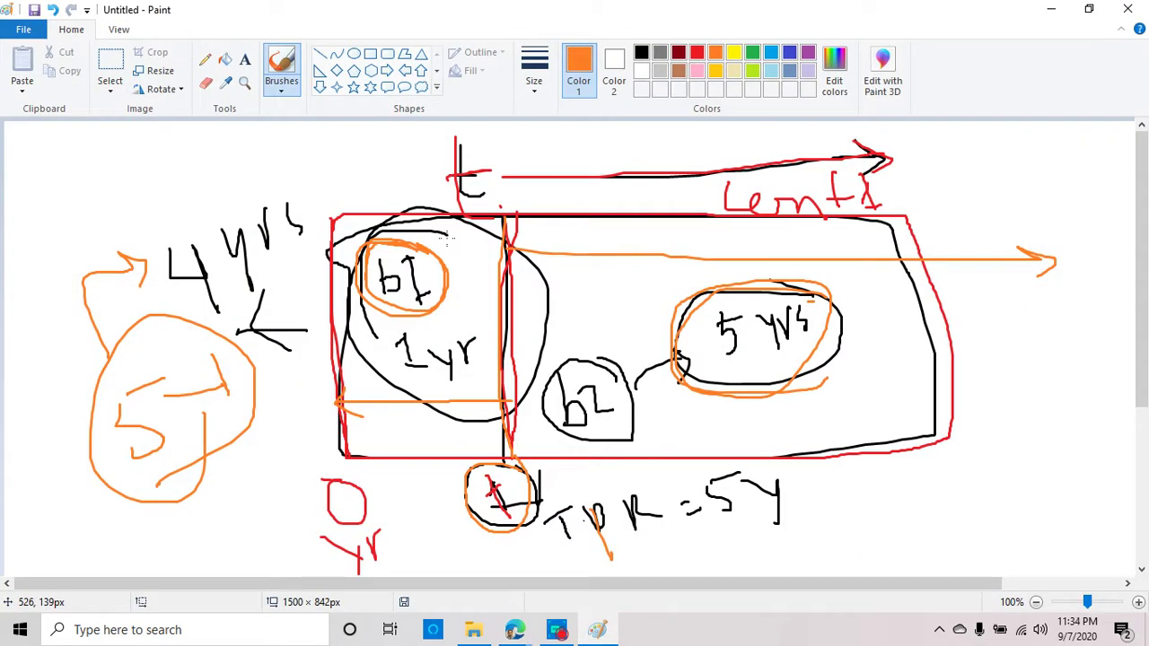
pyautogui.hotkey('alt', 'Tab')
pyautogui.press('Tab')
pyautogui.press('Tab')
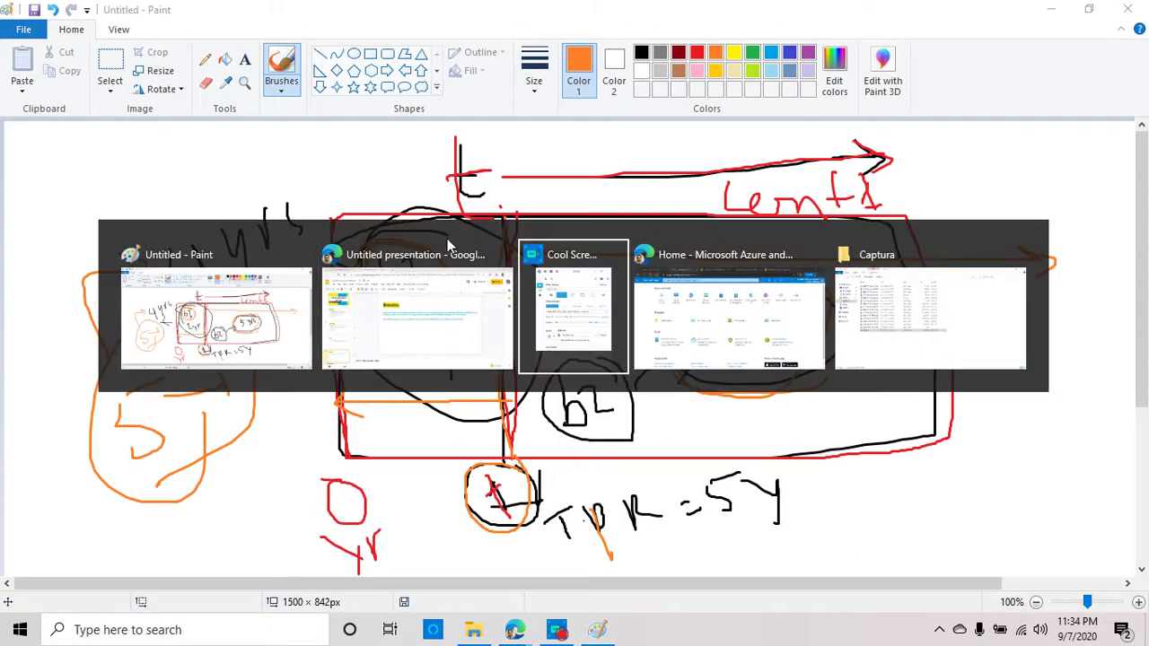
pyautogui.click(559, 631)
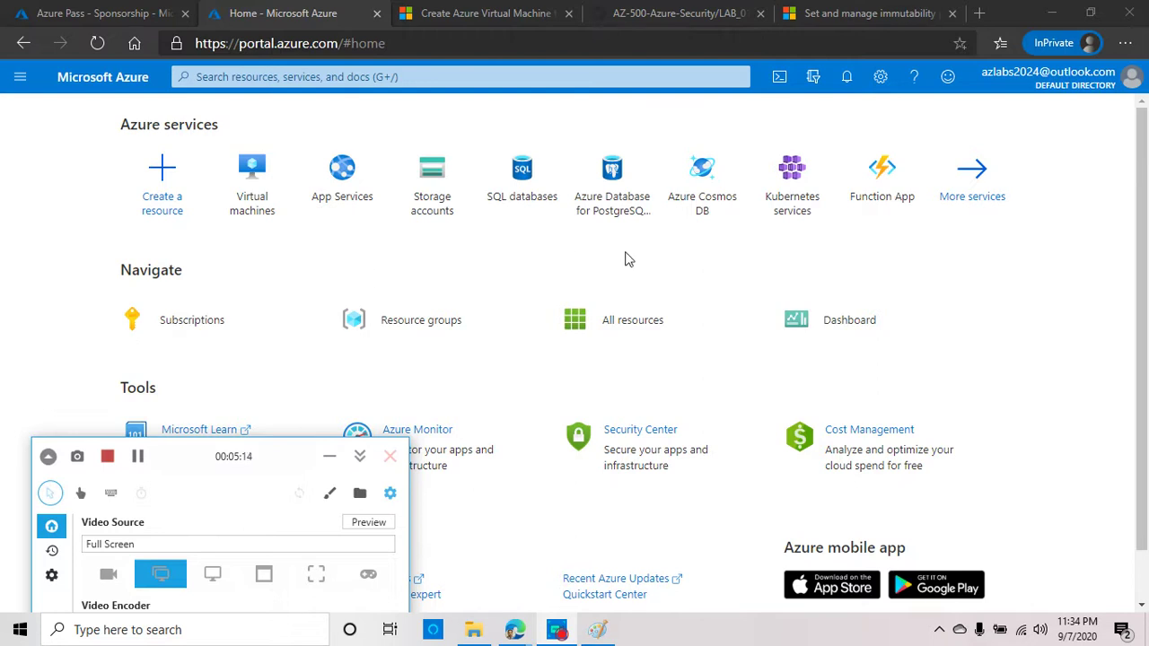
pyautogui.click(817, 266)
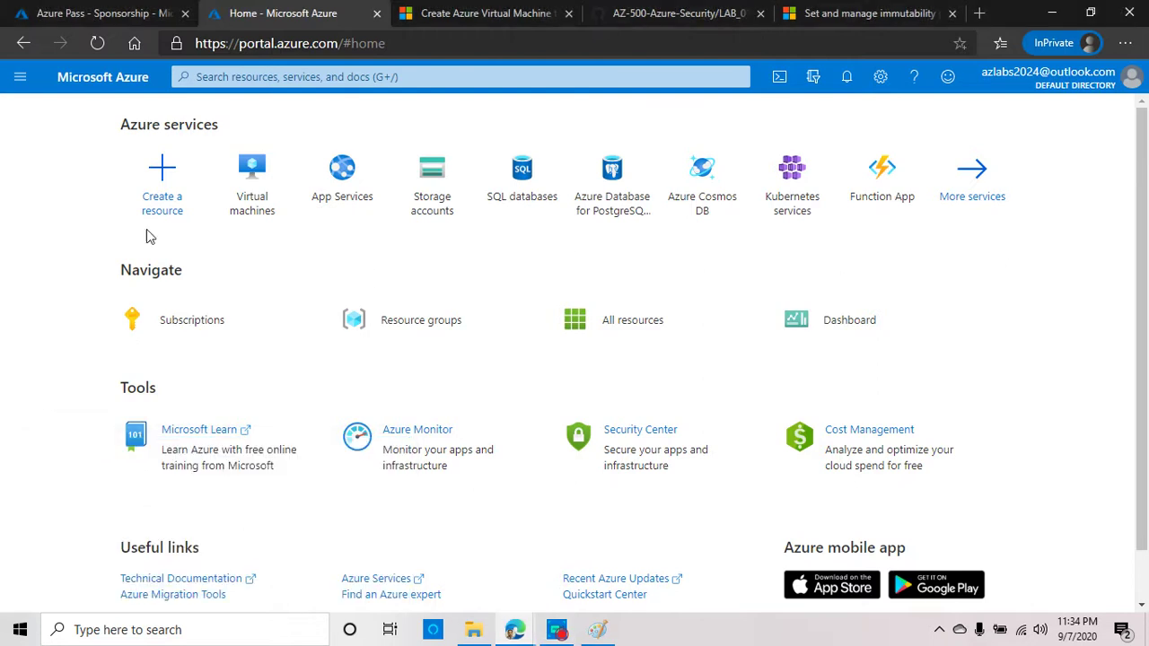
# Step: Open Storage accounts, dismiss the introductory tips, and start creating a new storage account
pyautogui.click(444, 179)
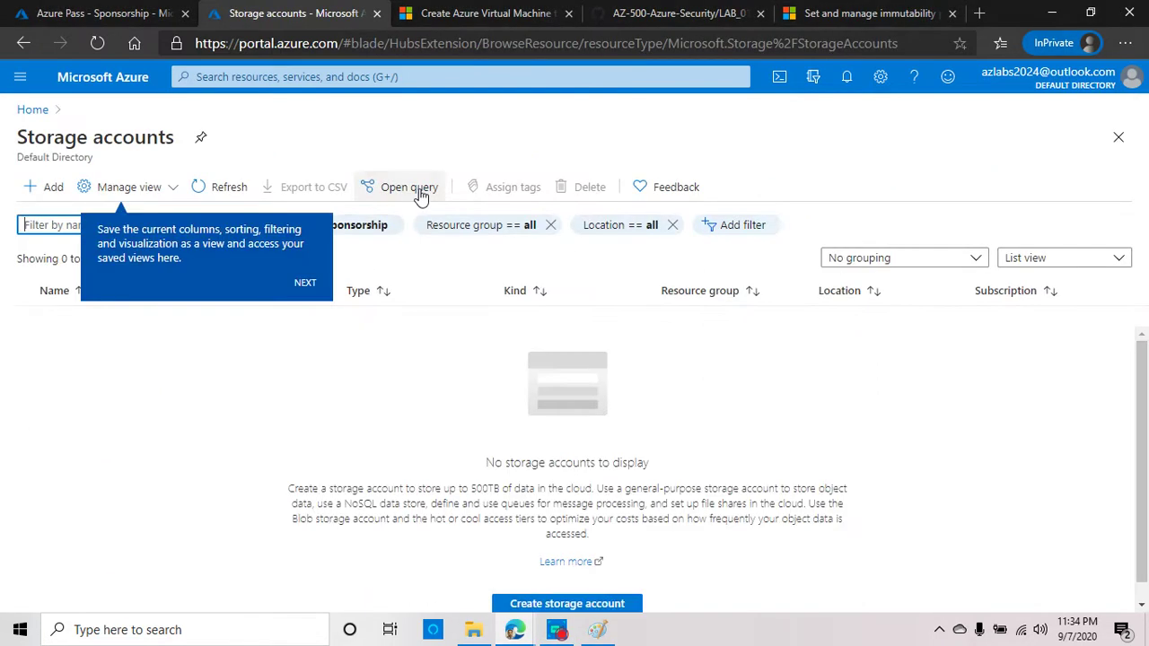
pyautogui.click(304, 285)
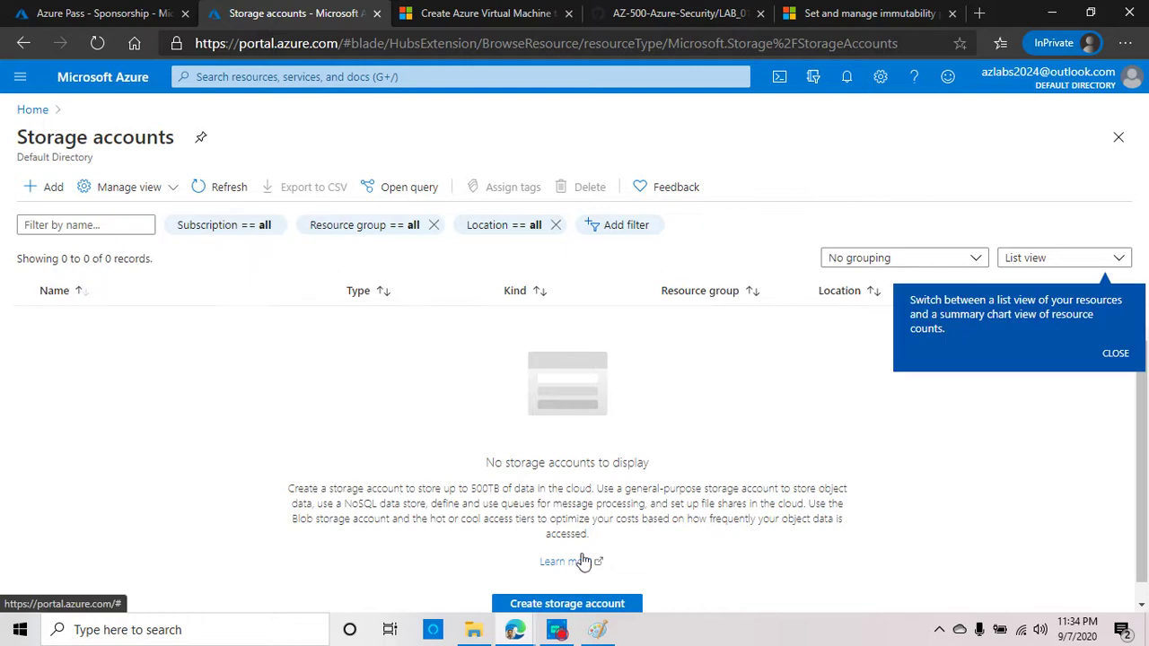
pyautogui.click(1115, 353)
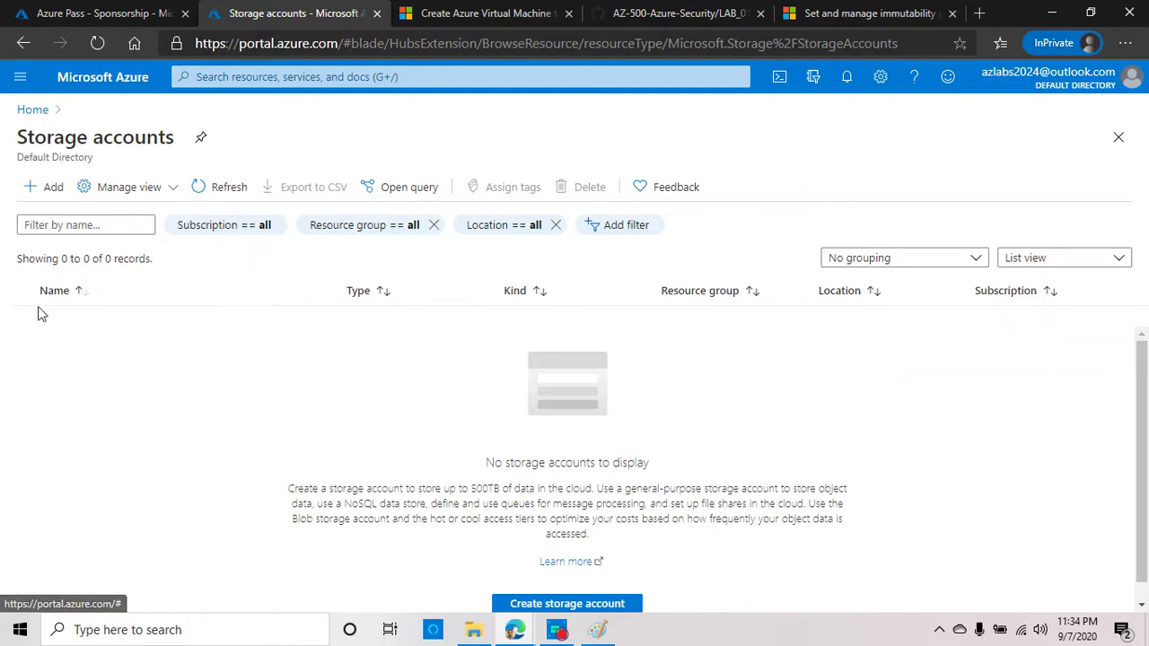
pyautogui.click(49, 188)
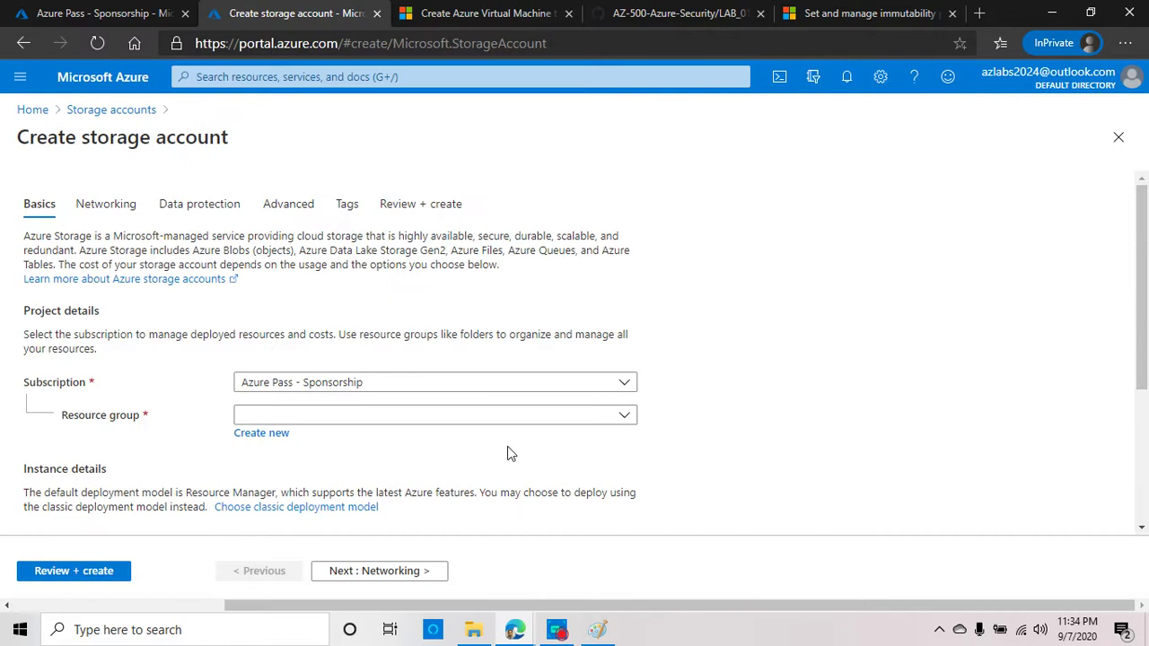
# Step: Review the Microsoft Docs article on immutability policies for Blob storage, including its portal steps for setting retention policies and legal holds
pyautogui.click(866, 14)
pyautogui.scroll(4, 707, 286)
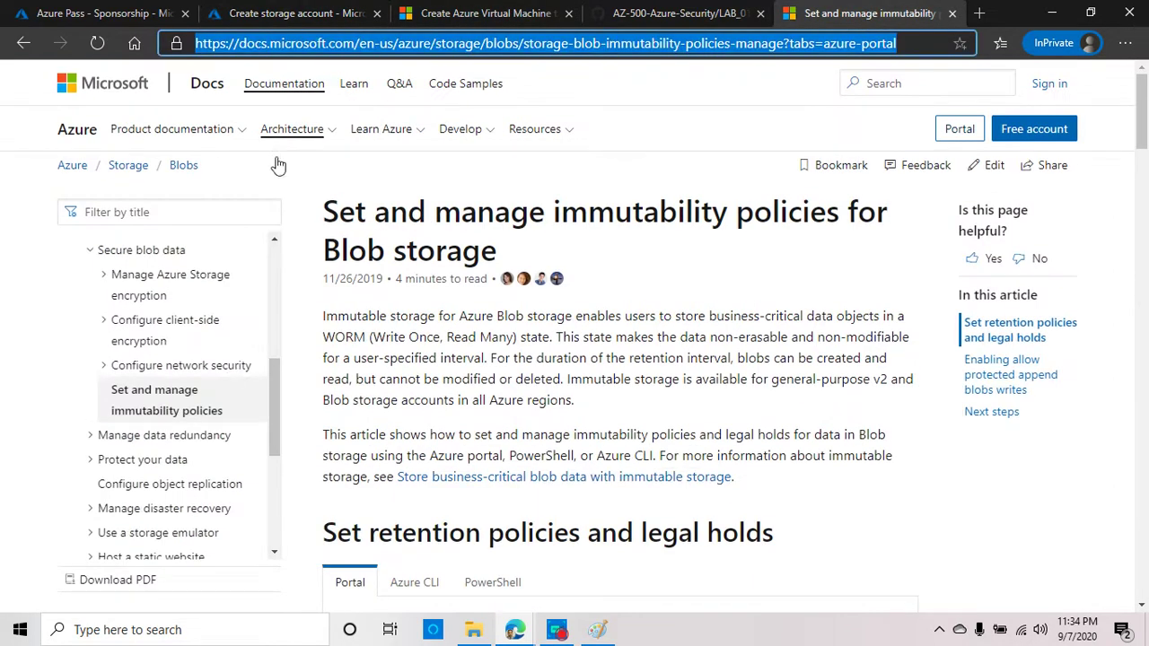
pyautogui.scroll(-1, 575, 359)
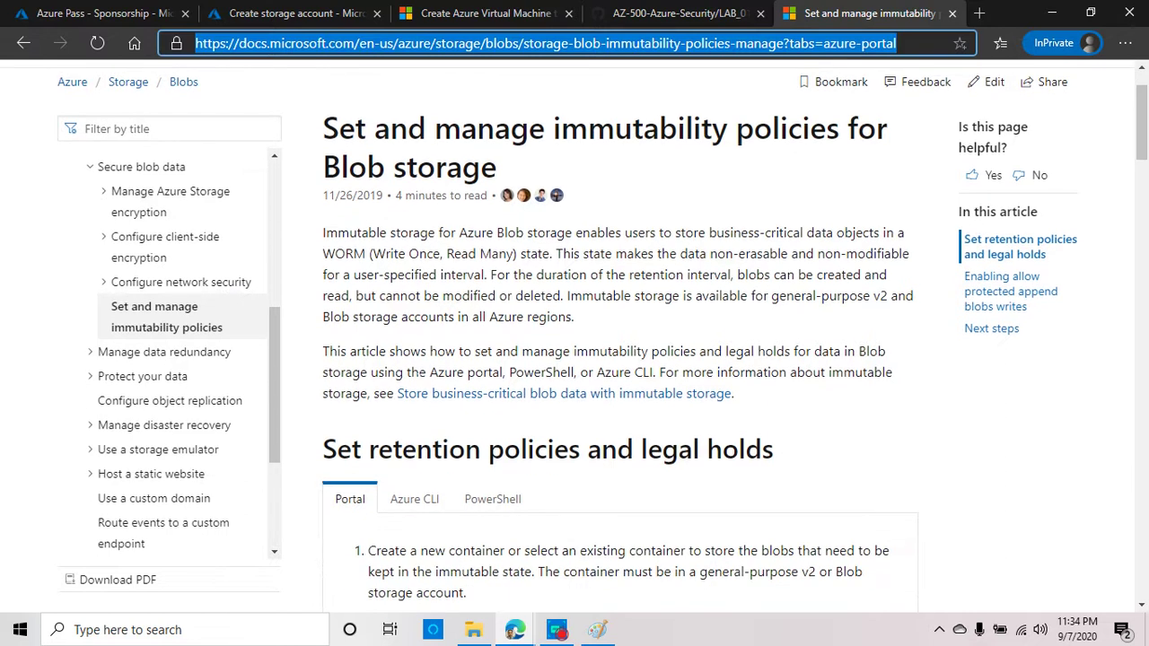
pyautogui.click(483, 14)
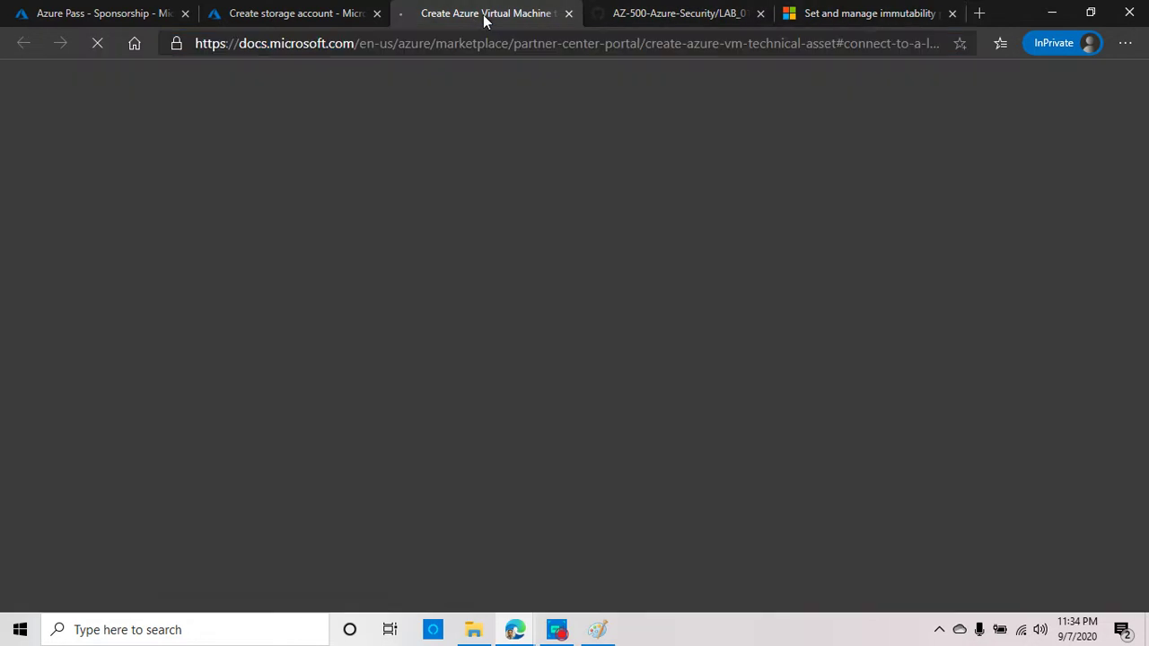
pyautogui.click(869, 14)
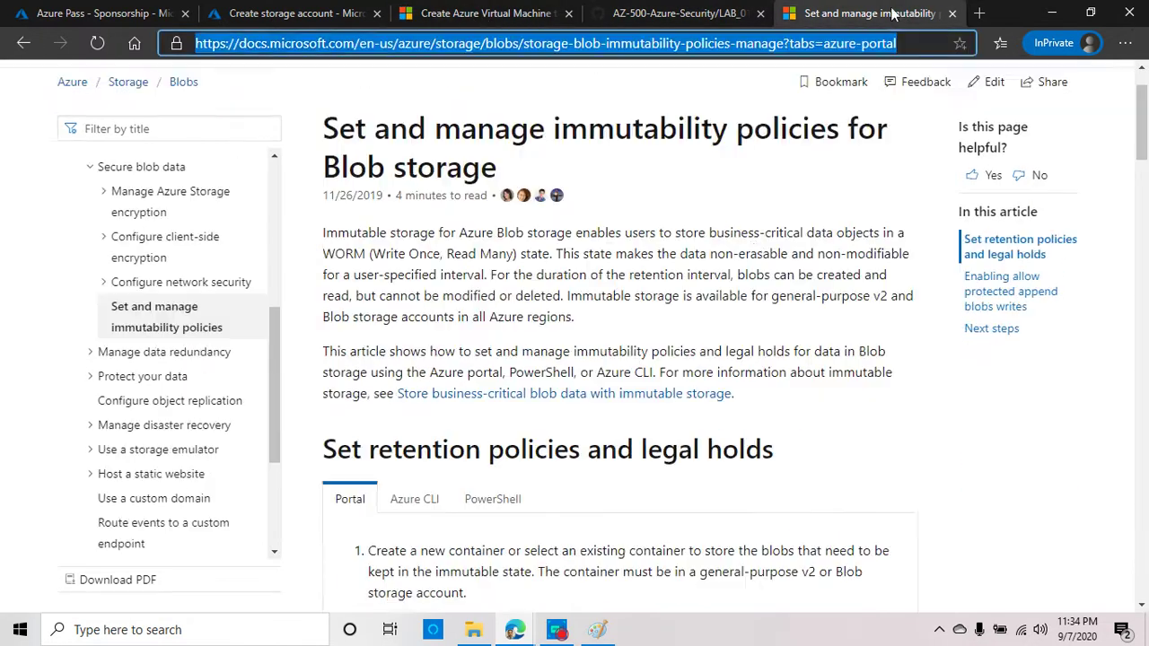
pyautogui.scroll(-5, 673, 404)
pyautogui.scroll(4, 671, 404)
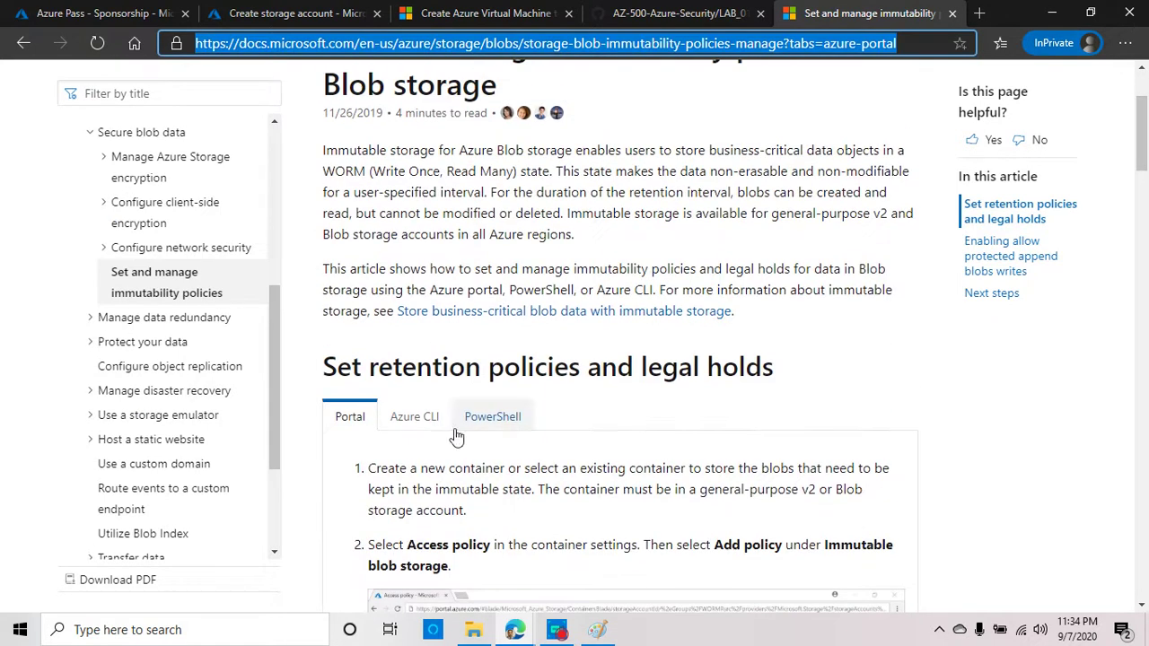
pyautogui.scroll(2, 498, 352)
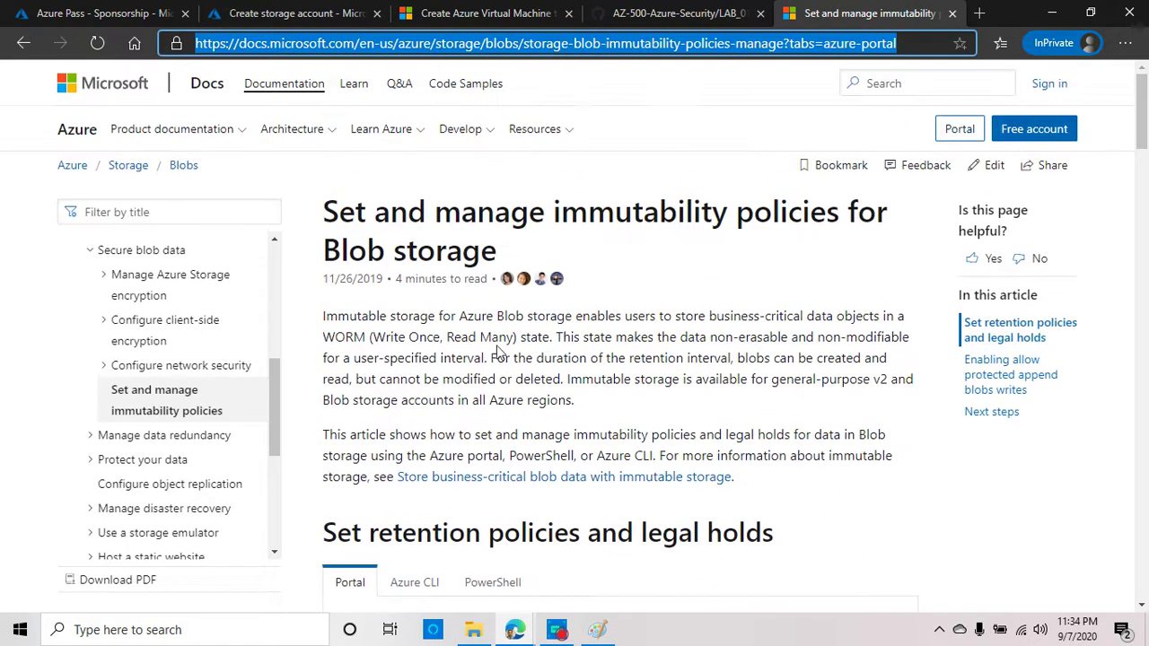
pyautogui.scroll(-7, 608, 471)
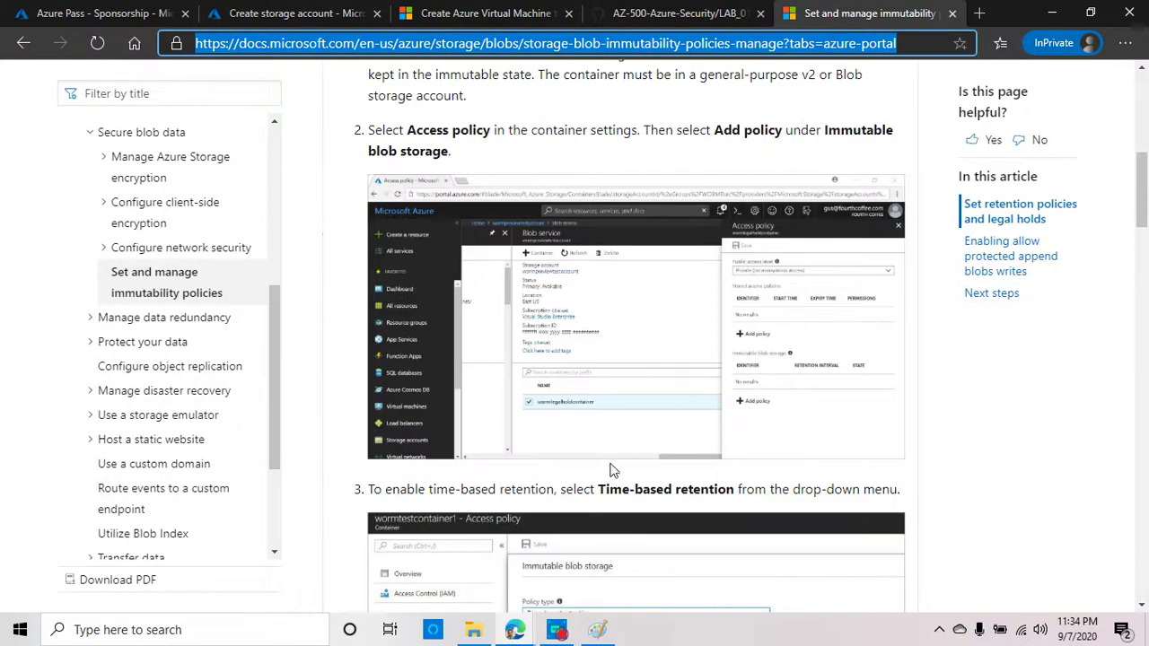
pyautogui.scroll(3, 605, 465)
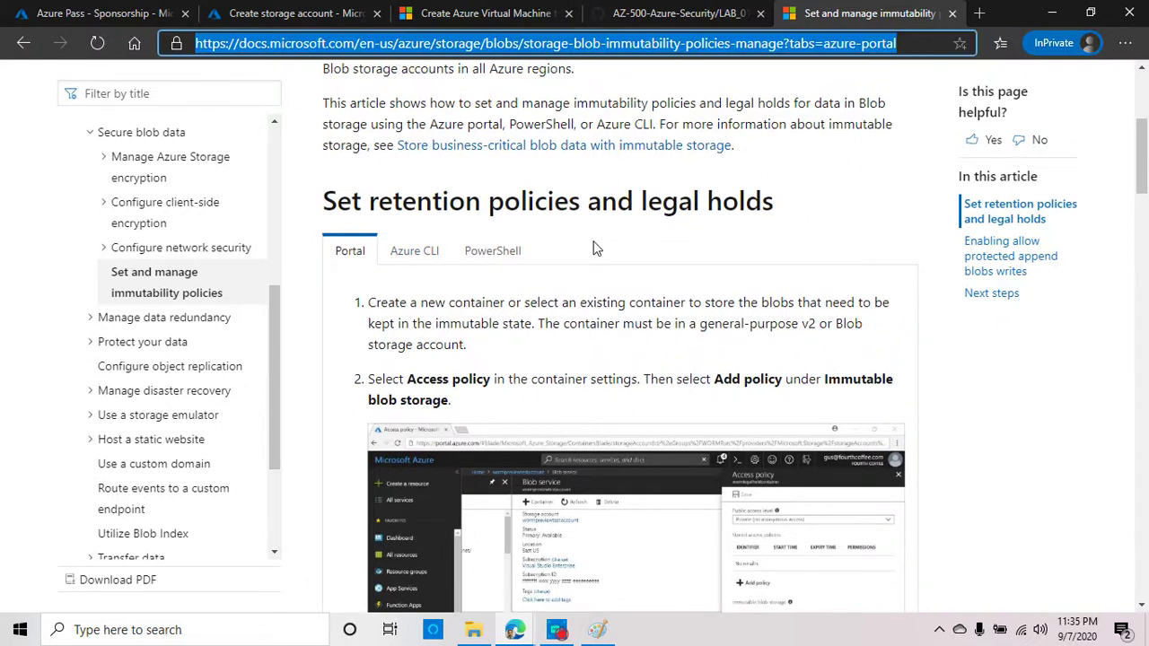
pyautogui.scroll(-1, 558, 246)
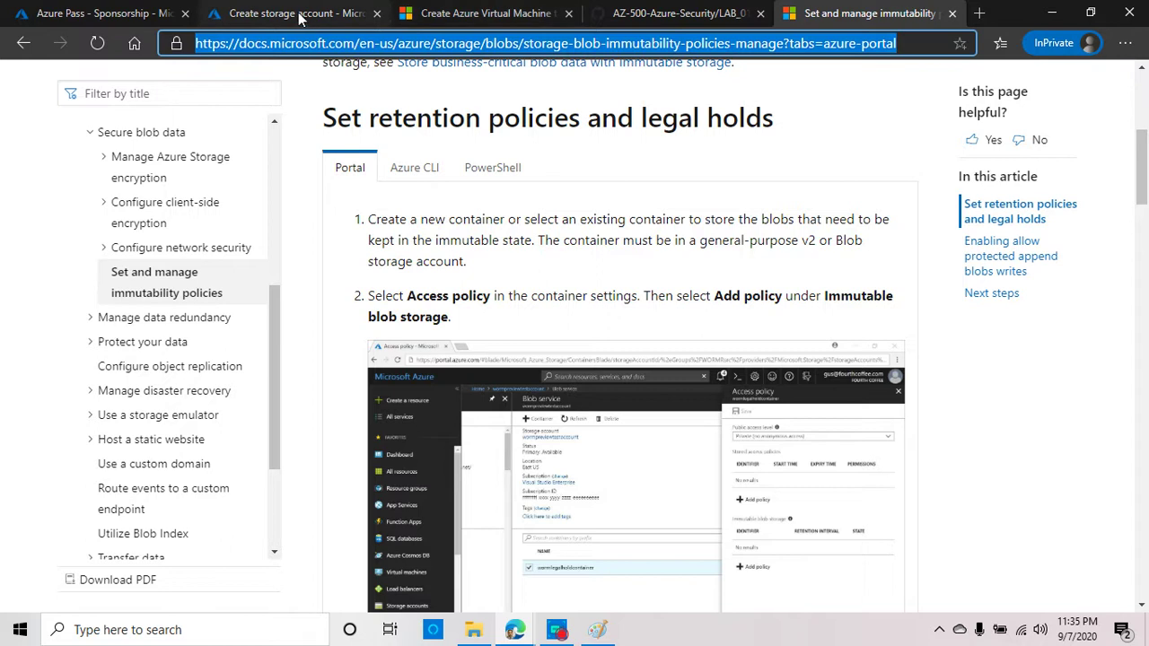
# Step: Close the Azure Pass subscription page and the AZ-500 GitHub lab page, and return to the Create storage account form
pyautogui.click(104, 14)
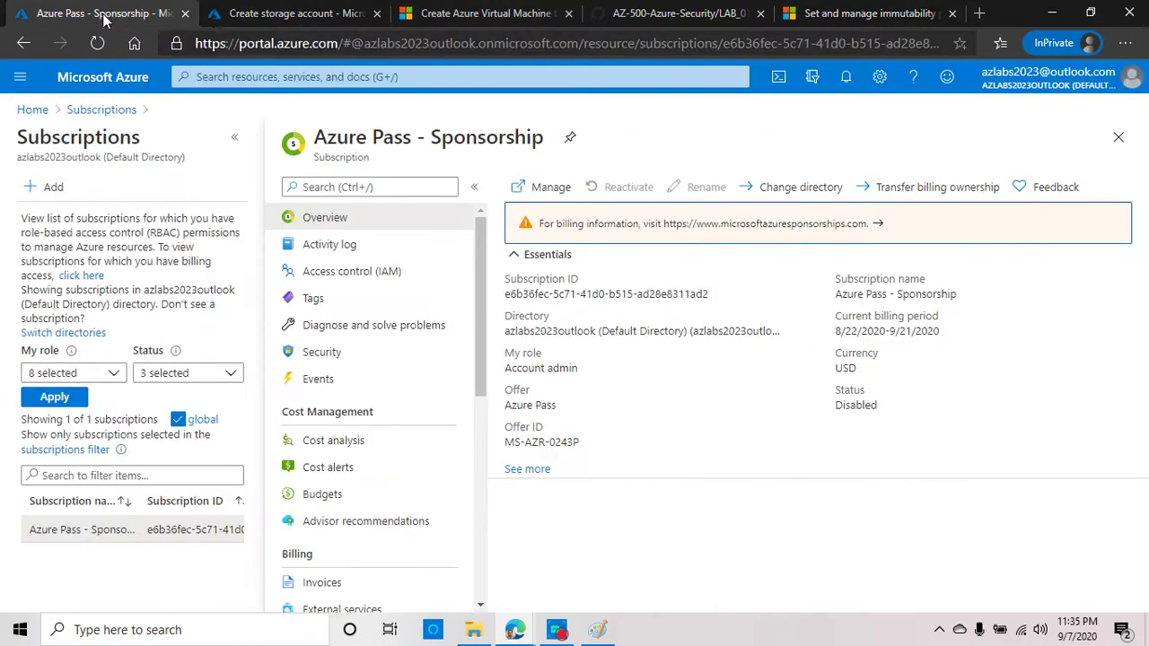
pyautogui.click(303, 14)
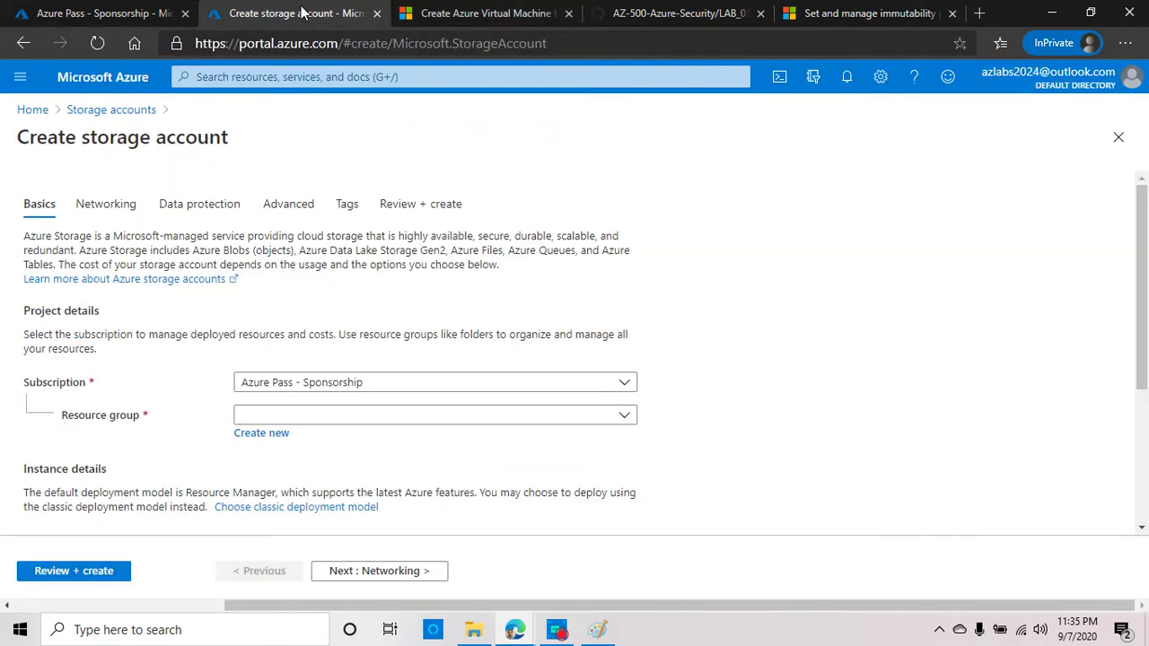
pyautogui.click(185, 14)
pyautogui.click(491, 14)
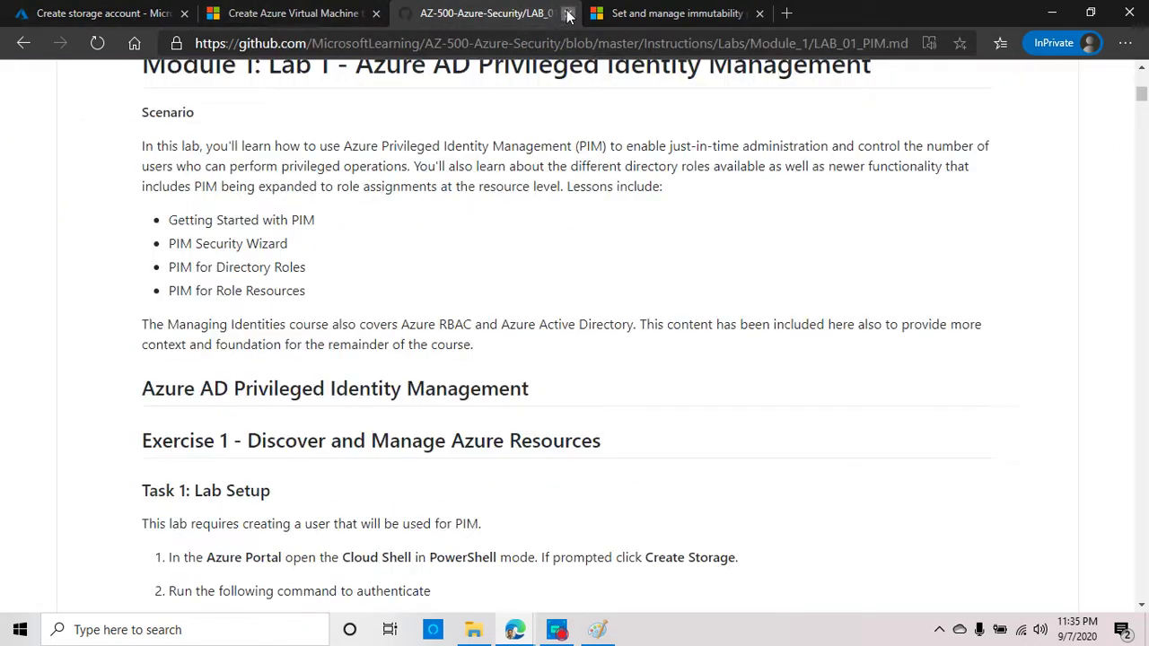
pyautogui.click(568, 14)
pyautogui.click(106, 13)
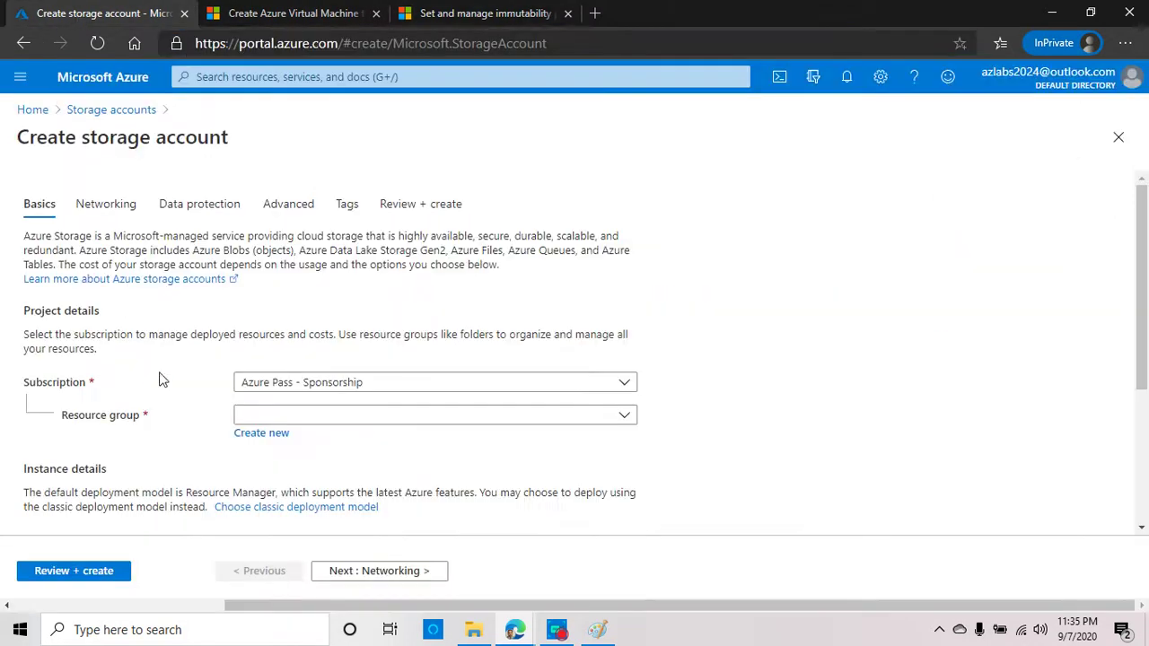
# Step: Create a new resource group named TestStoreRG for the storage account
pyautogui.moveTo(14, 140); pyautogui.dragTo(230, 139)
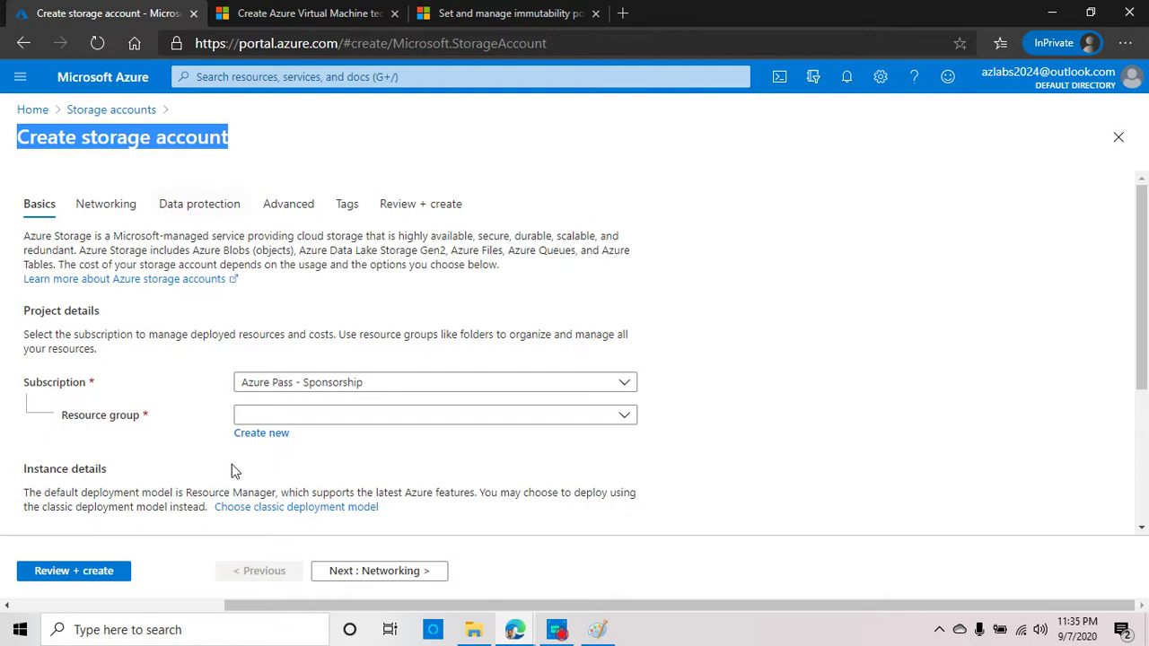
pyautogui.click(277, 435)
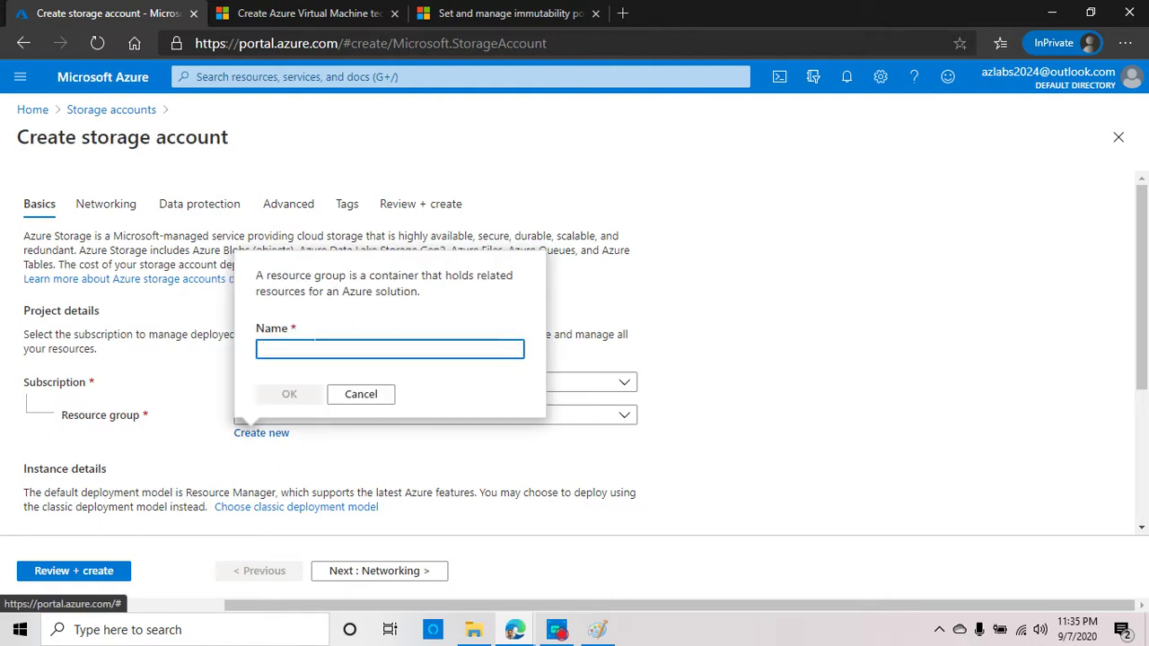
pyautogui.write('Tes')
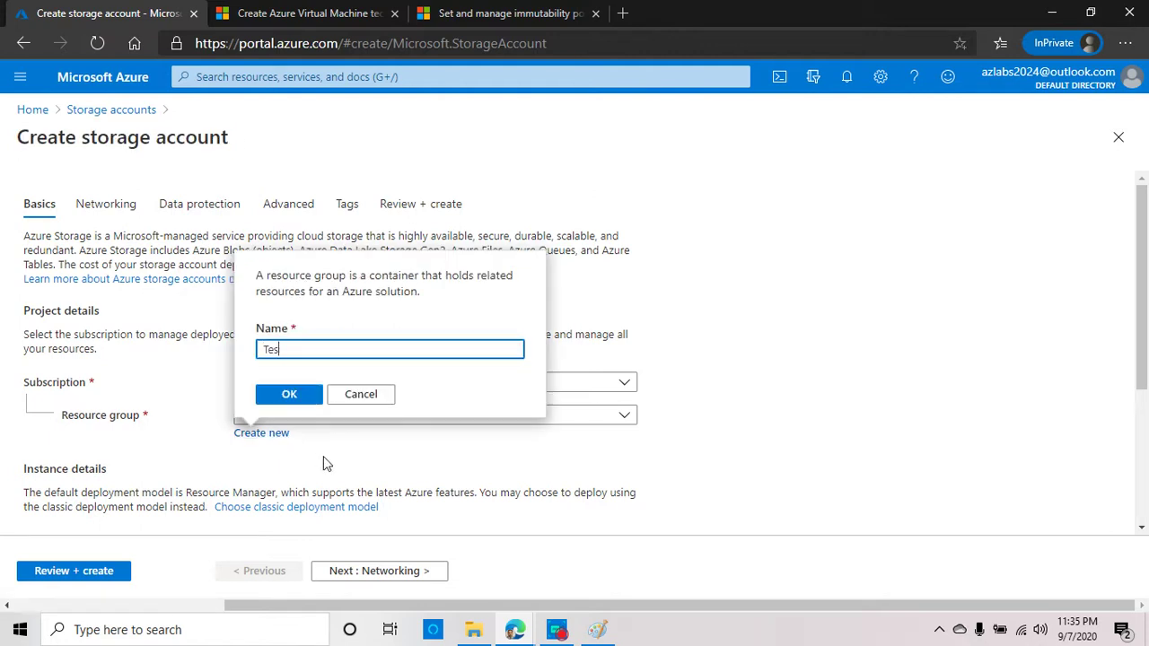
pyautogui.write('tStoreRG')
pyautogui.click(289, 394)
# Step: Name the storage account storeretention
pyautogui.scroll(-3, 403, 380)
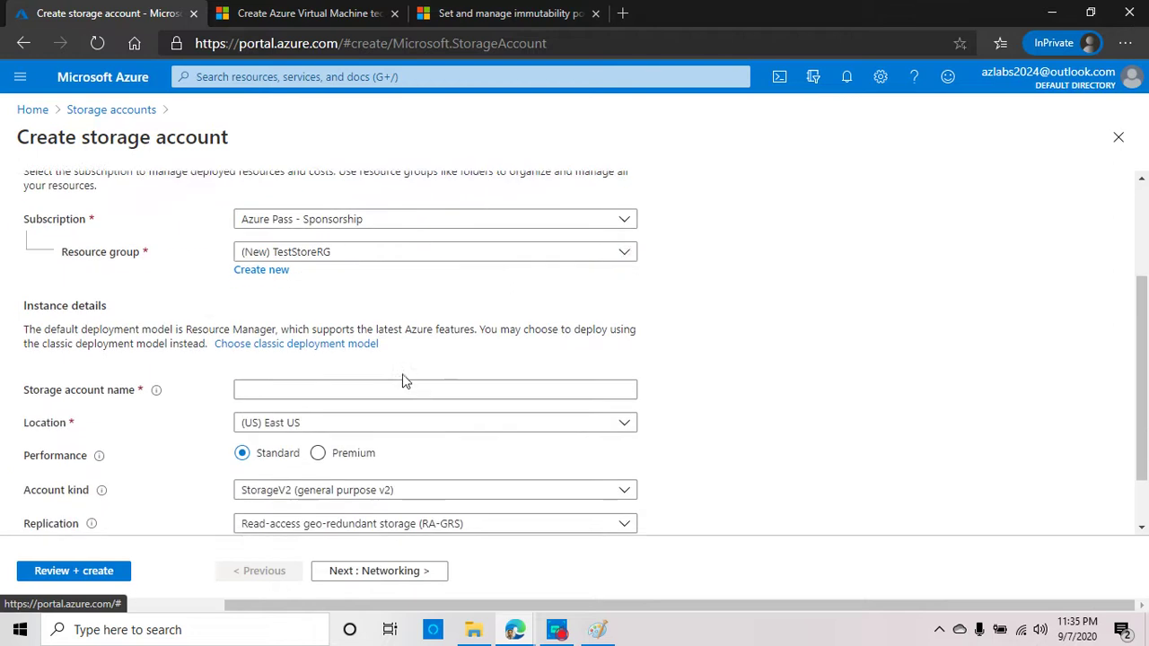
pyautogui.click(241, 335)
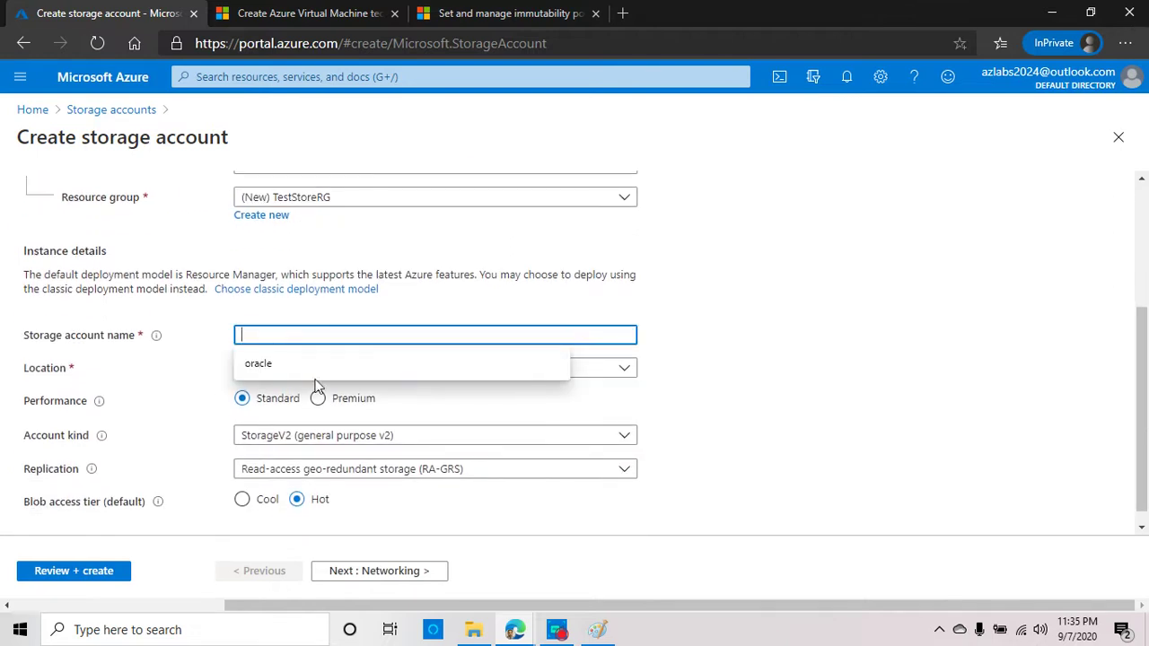
pyautogui.write('store')
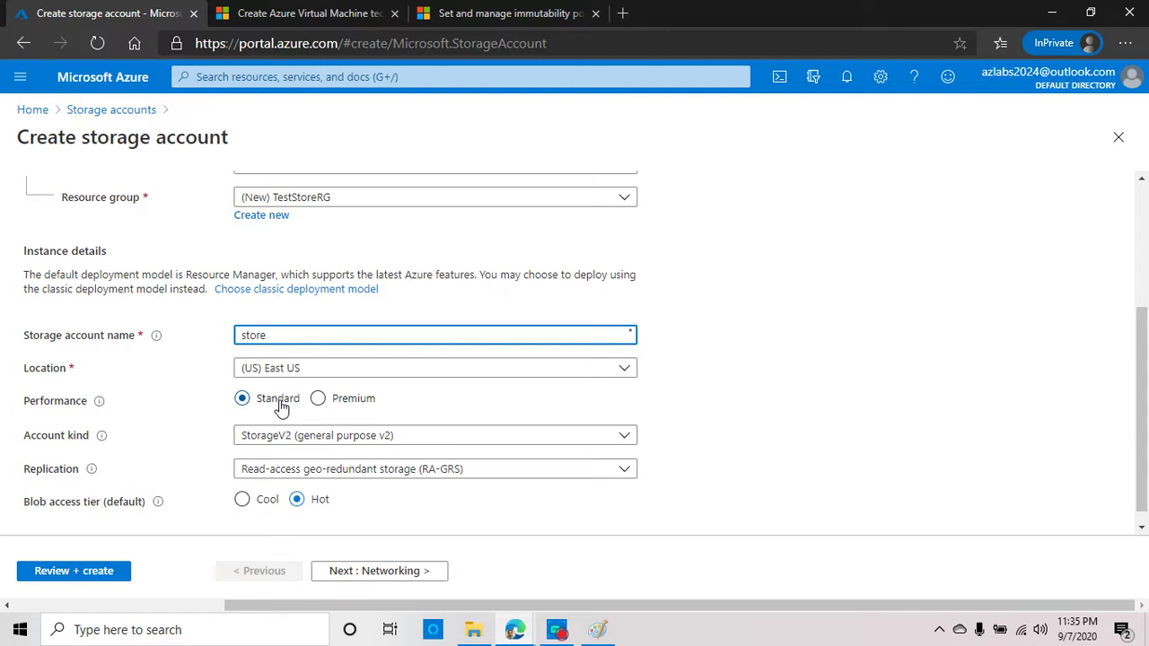
pyautogui.write('rete')
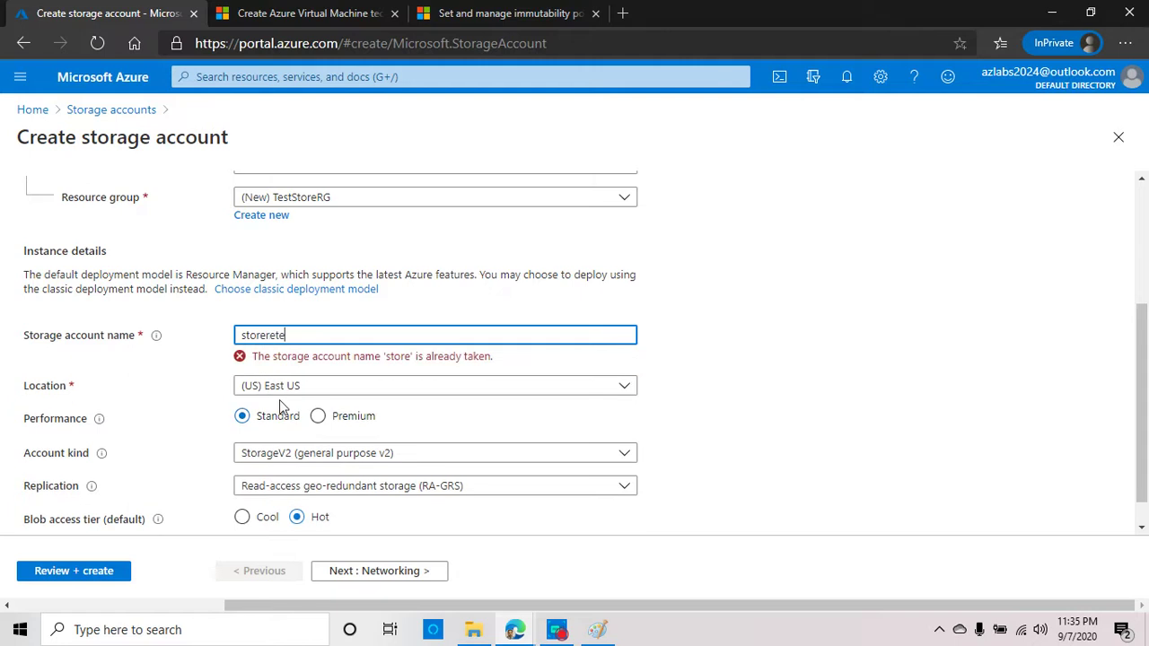
pyautogui.write('ntion')
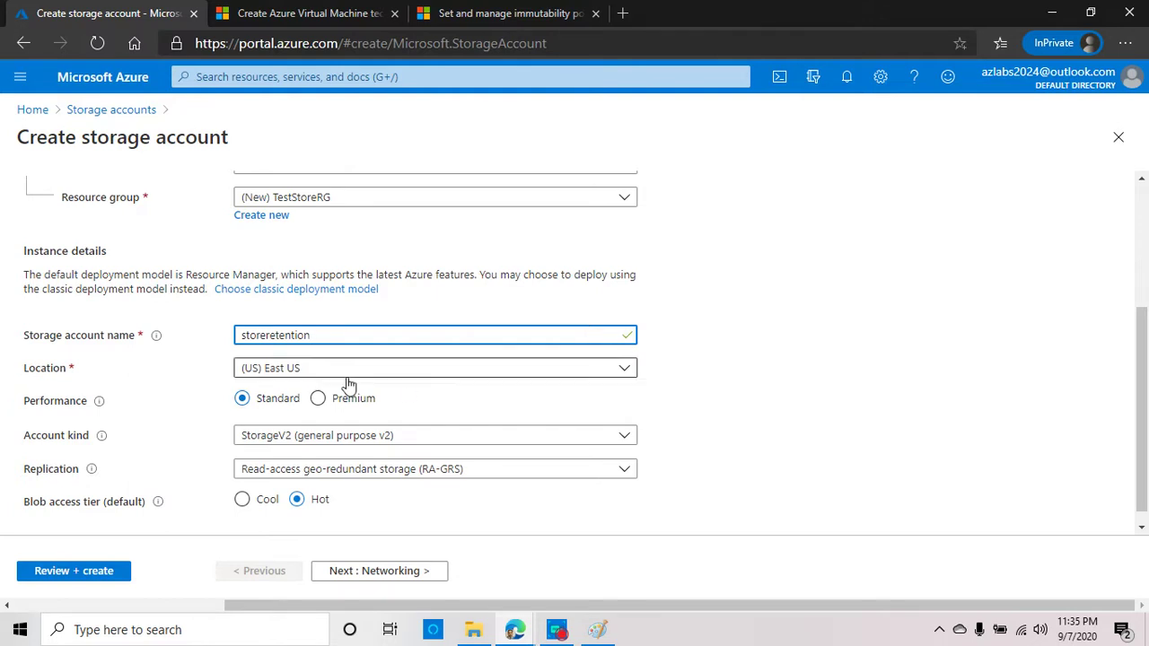
pyautogui.scroll(-1, 751, 393)
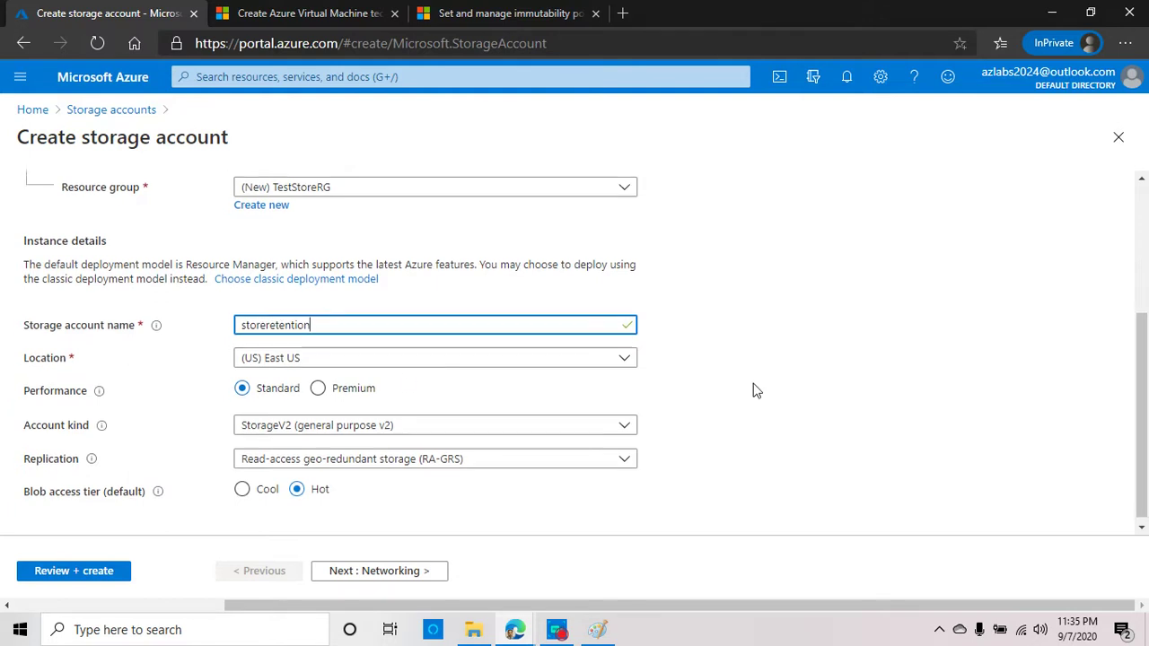
# Step: Display the available account kinds, and switch to the Google Slides presentation on immutable Blob storage
pyautogui.click(342, 424)
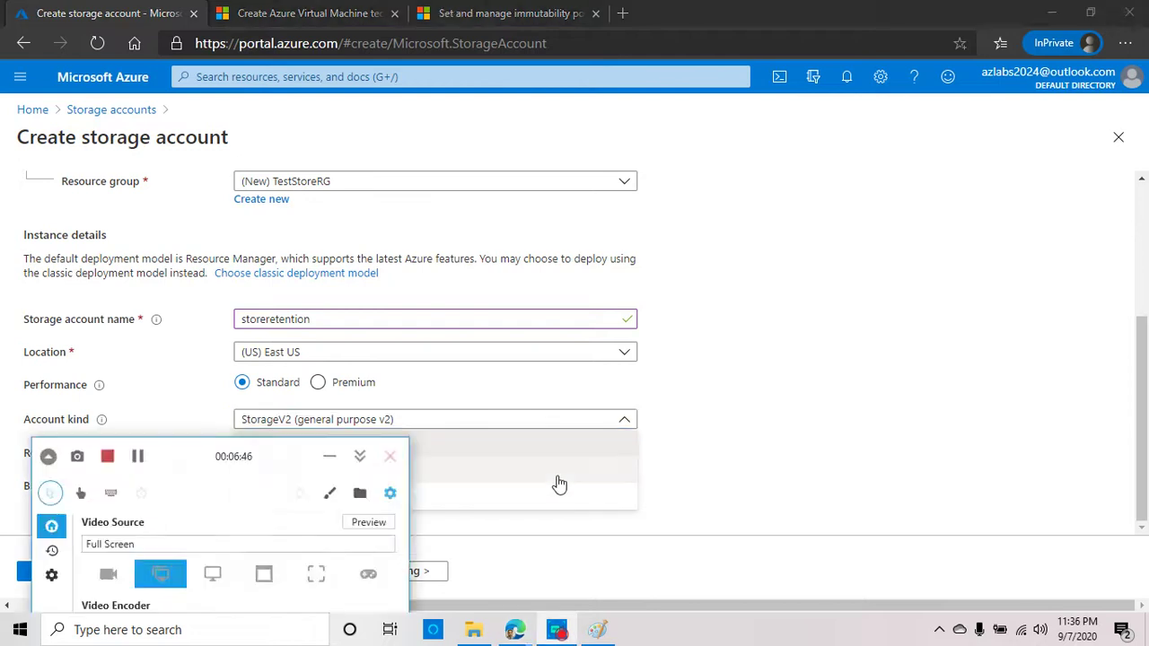
pyautogui.hotkey('alt', 'Tab')
pyautogui.hotkey('alt', 'Tab')
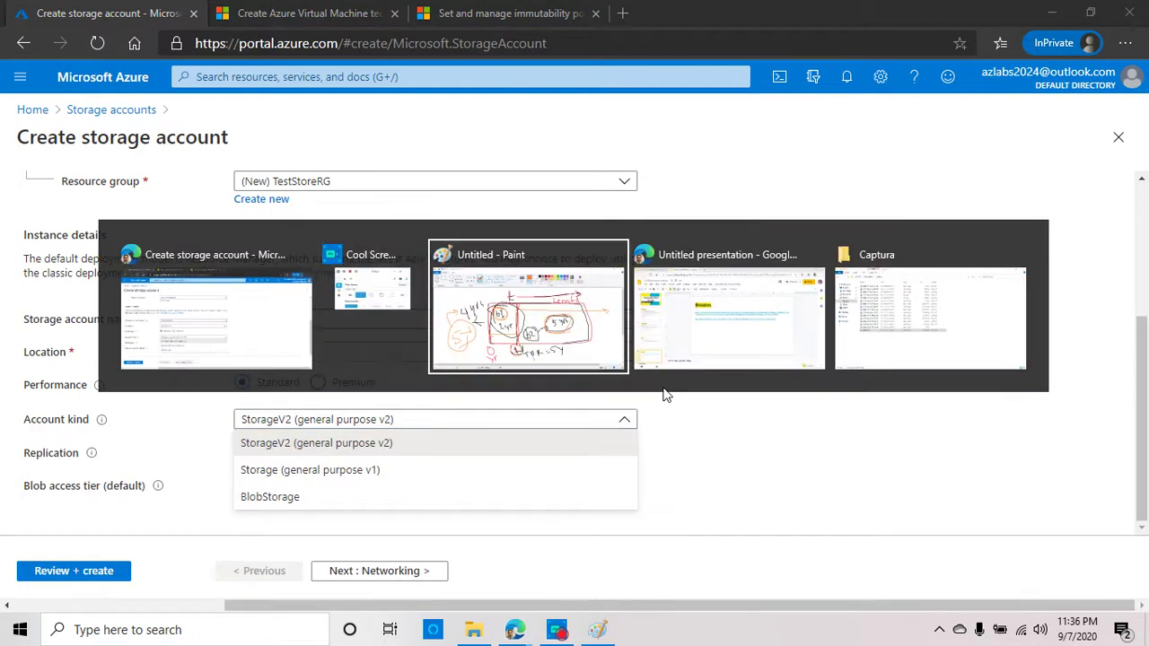
pyautogui.click(519, 619)
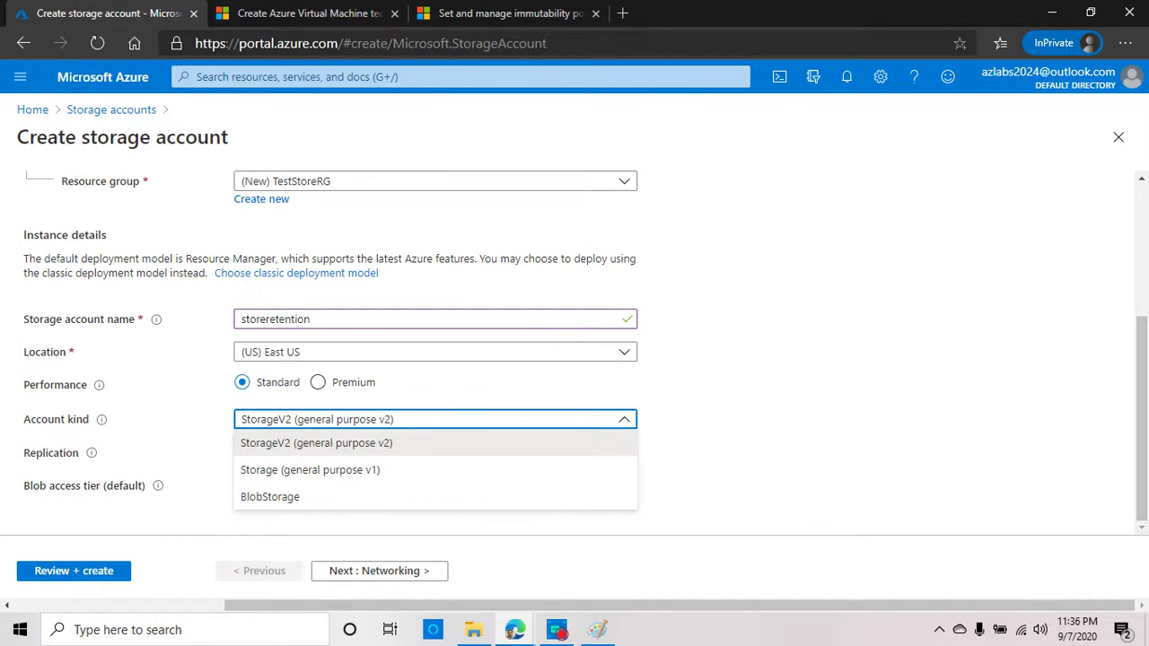
pyautogui.hotkey('alt', 'Tab')
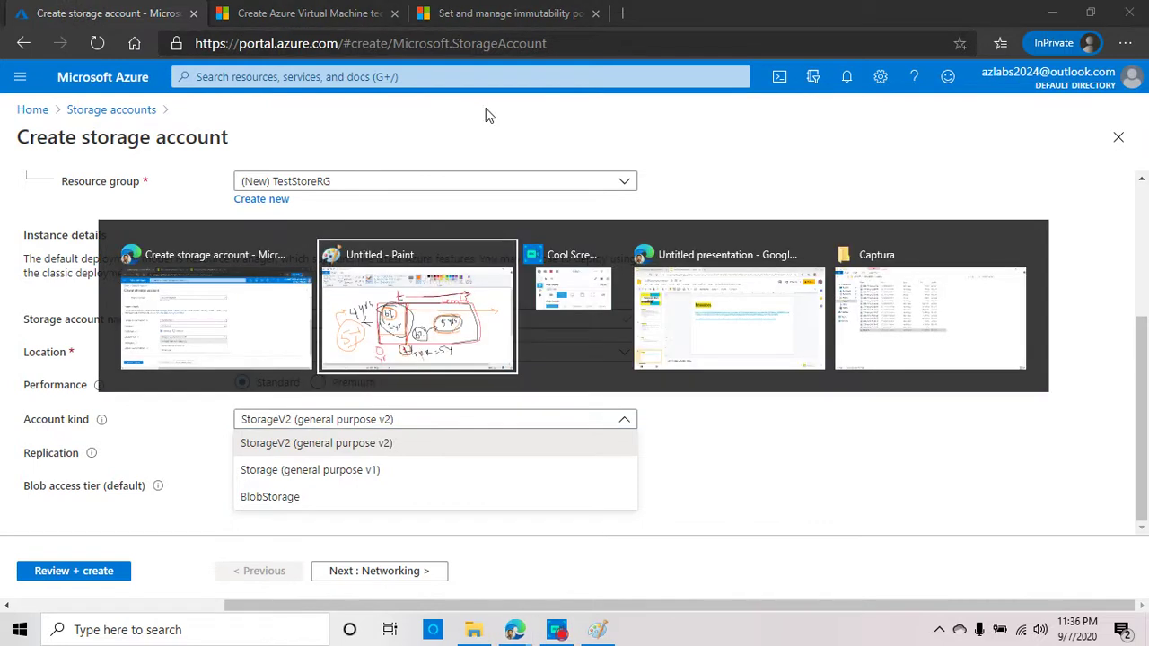
pyautogui.hotkey('alt', 'Tab')
pyautogui.hotkey('alt', 'Tab')
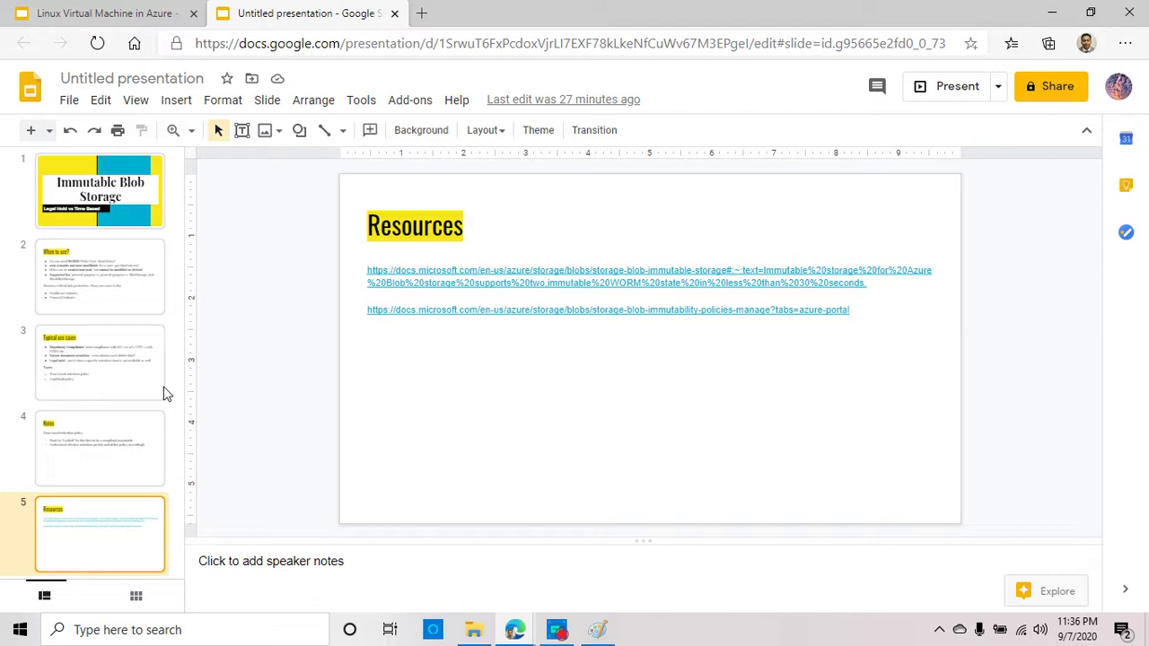
# Step: Highlight the supported account kinds on the "When to use?" slide, and return to the storage account form with StorageV2 (general purpose v2) kept
pyautogui.click(90, 283)
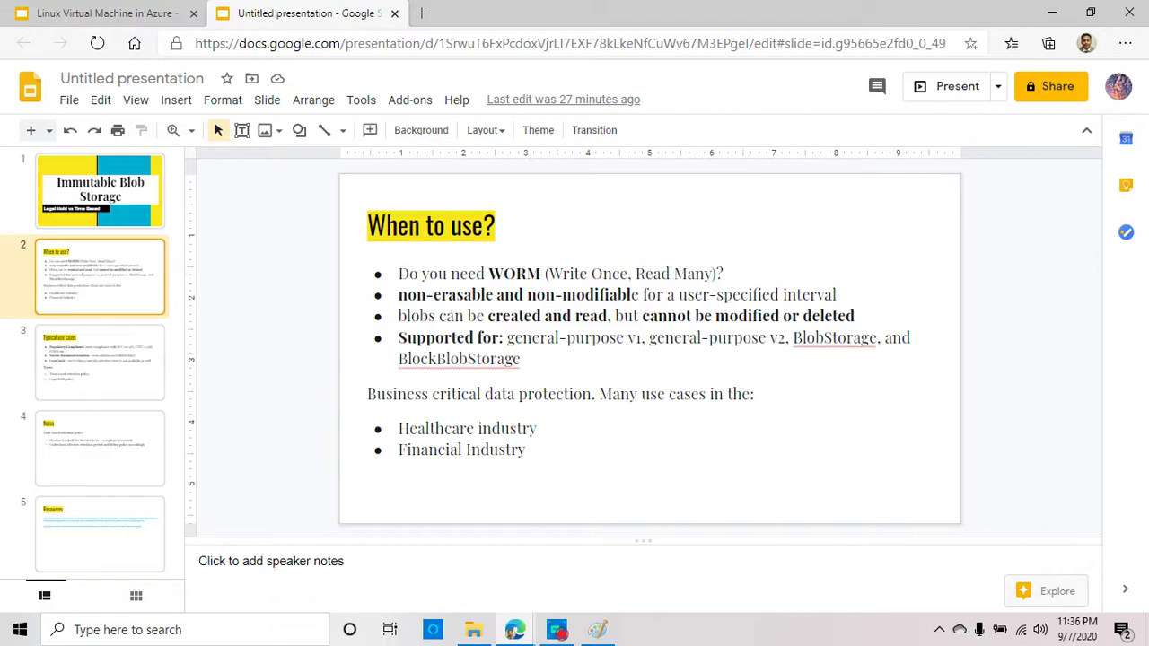
pyautogui.click(635, 337)
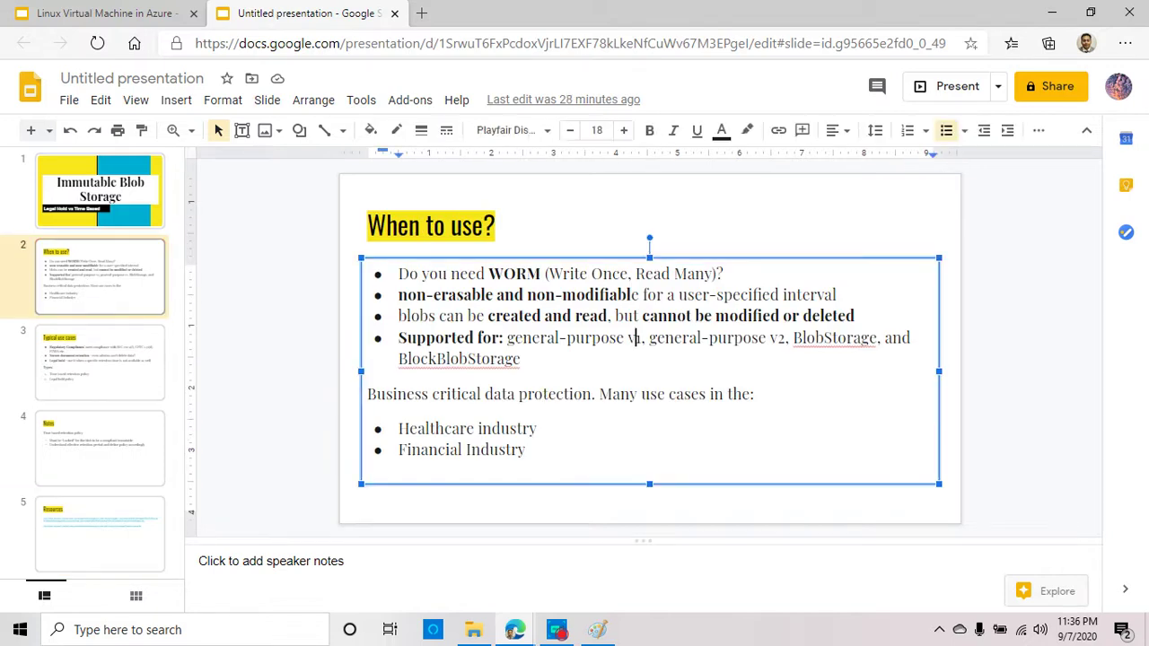
pyautogui.moveTo(507, 338); pyautogui.dragTo(878, 338)
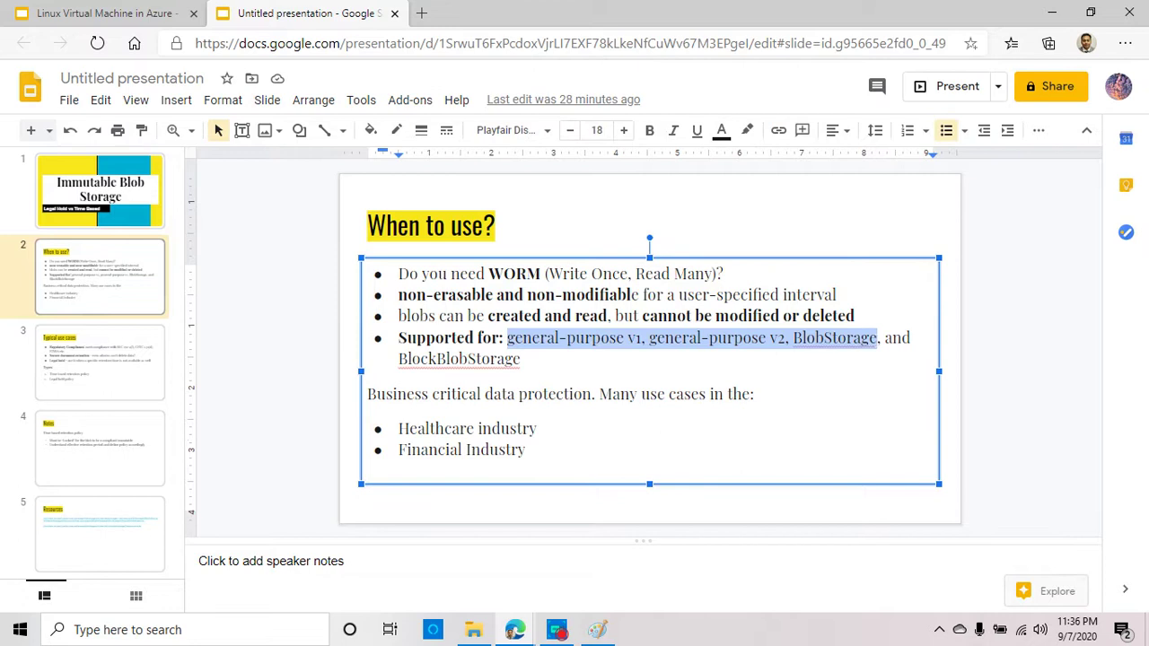
pyautogui.click(1052, 13)
pyautogui.click(389, 487)
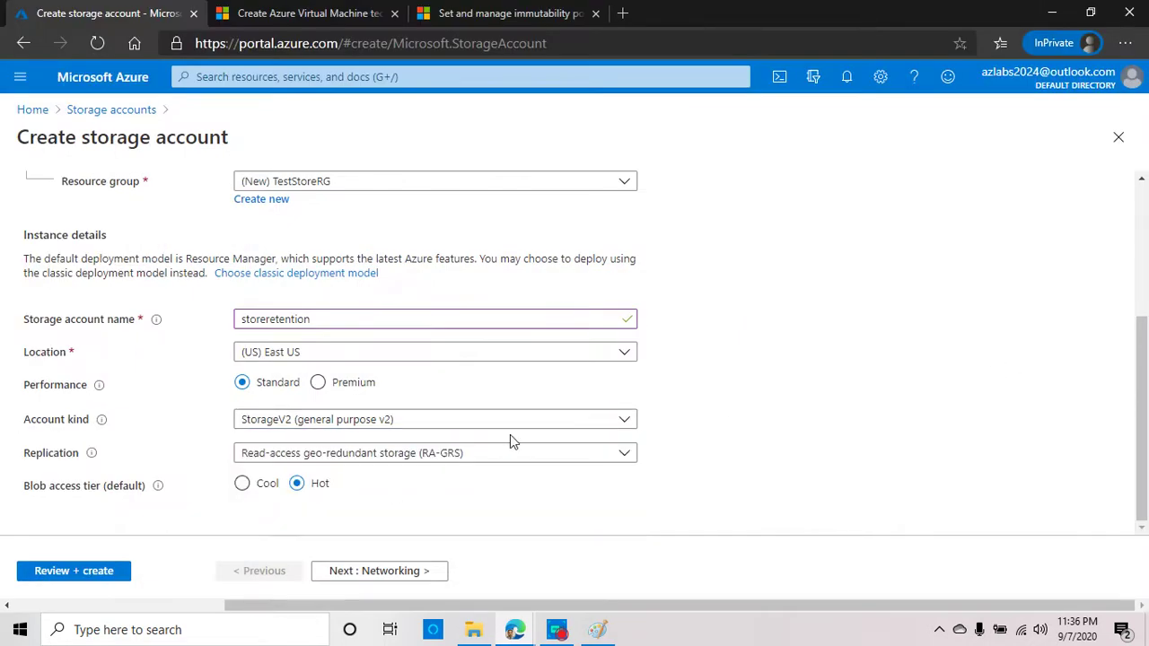
# Step: Set the replication to Locally-redundant storage (LRS) and continue to the Networking settings
pyautogui.click(485, 464)
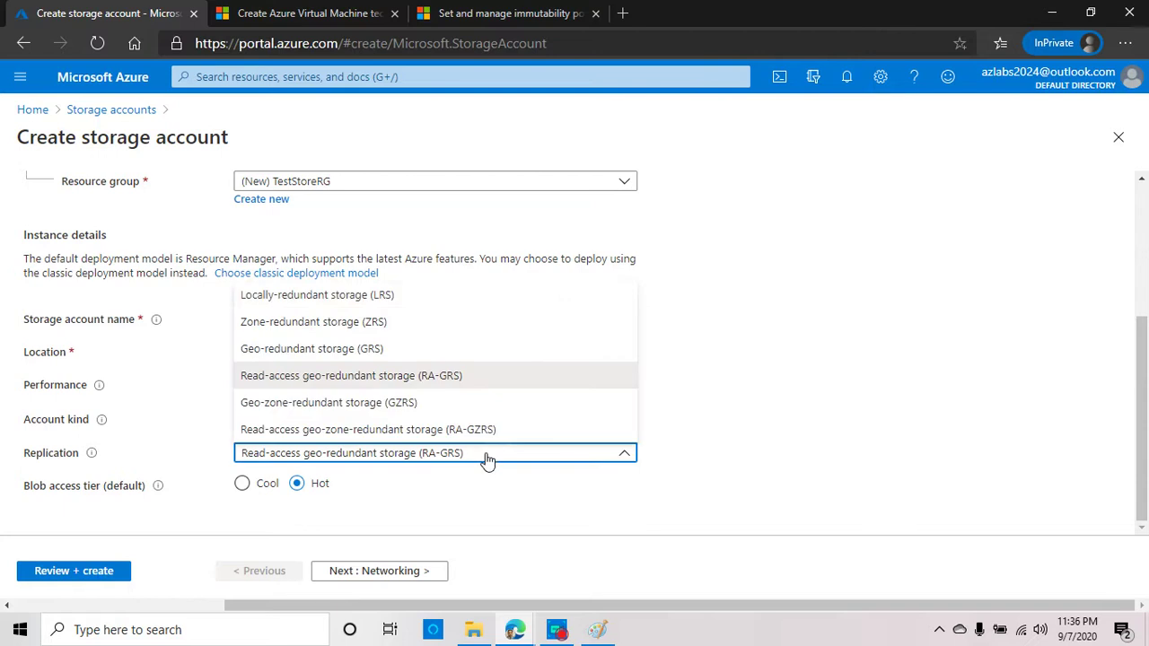
pyautogui.click(437, 296)
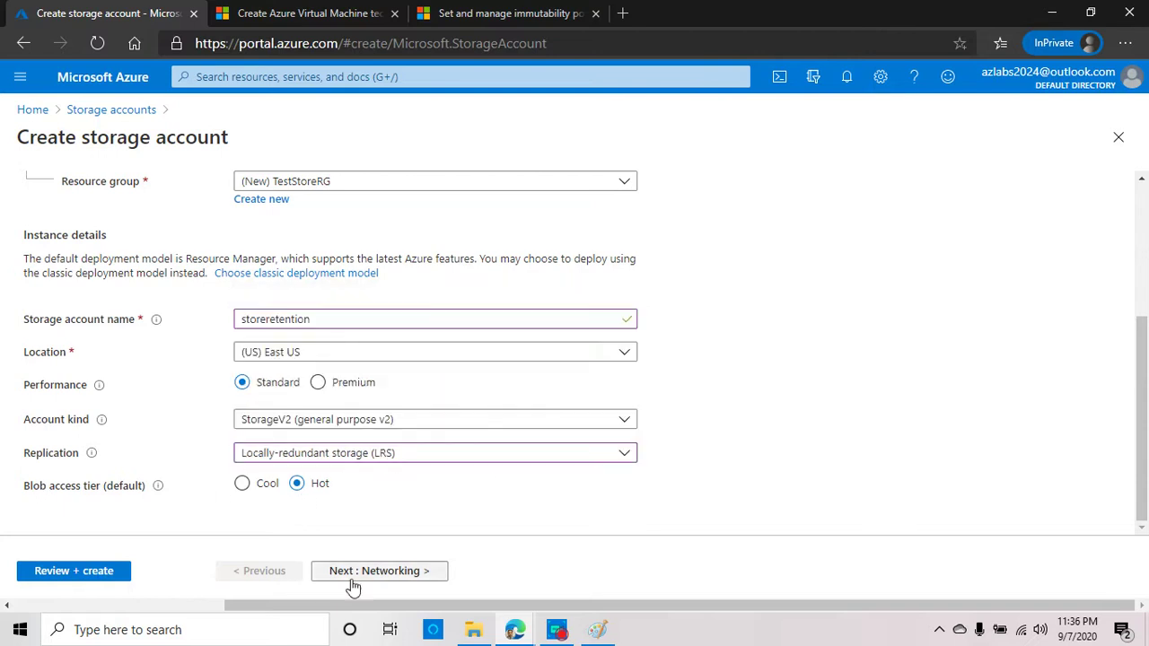
pyautogui.click(403, 571)
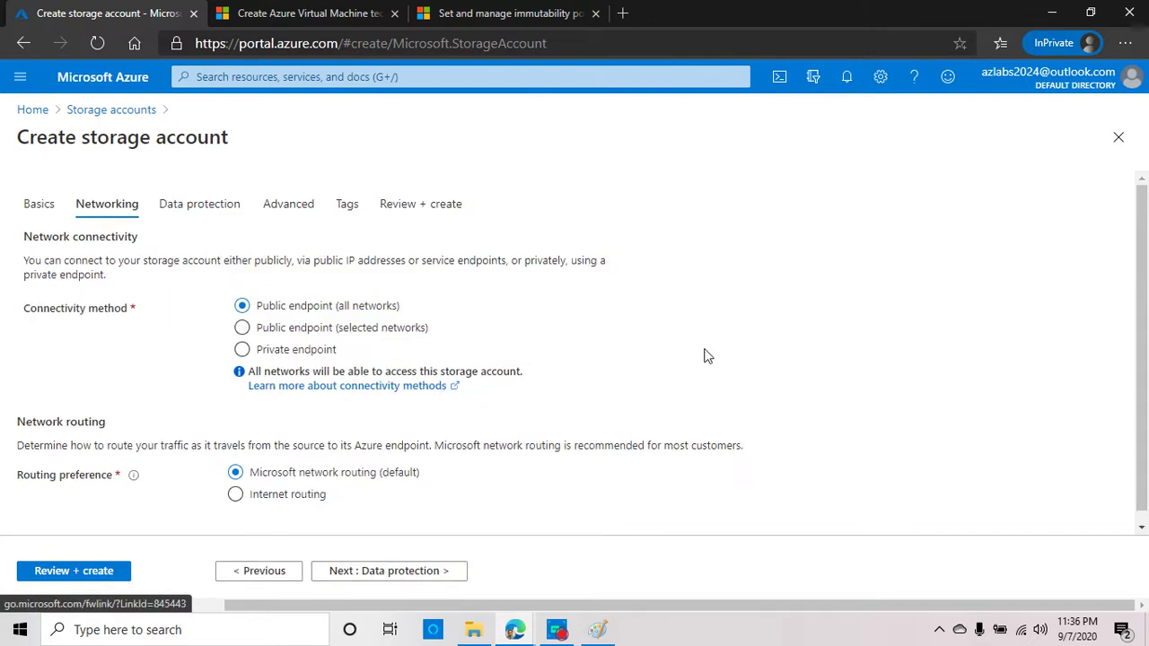
# Step: Keep the default networking settings, continue to Data protection, and review its recovery and tracking options
pyautogui.click(404, 571)
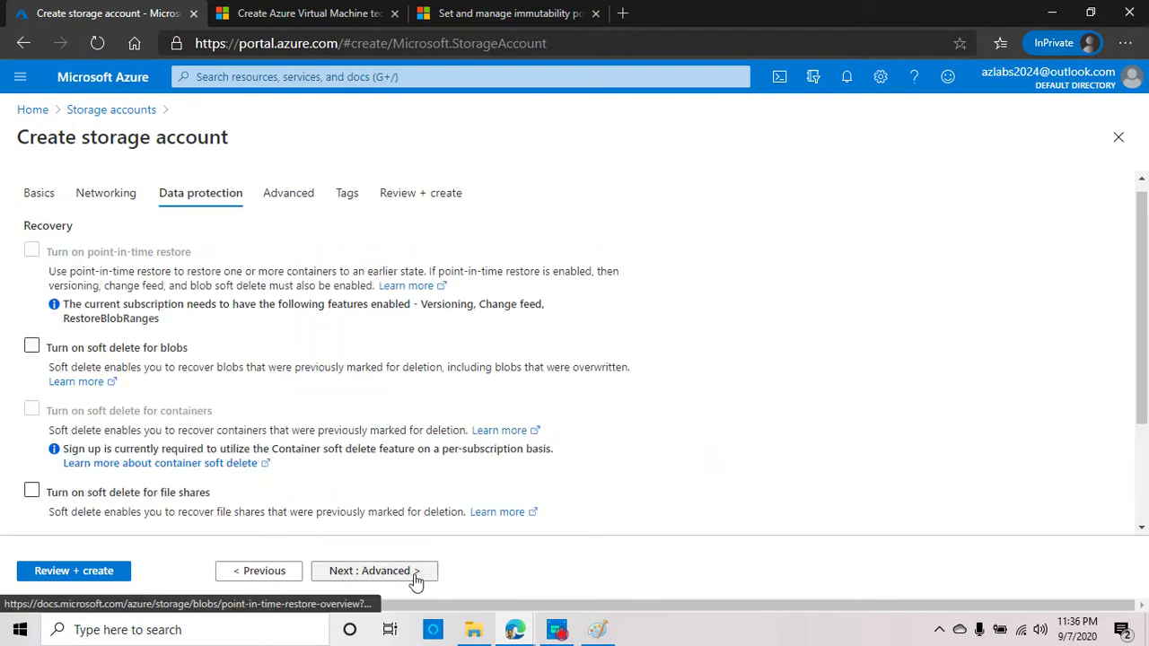
pyautogui.scroll(-2, 644, 444)
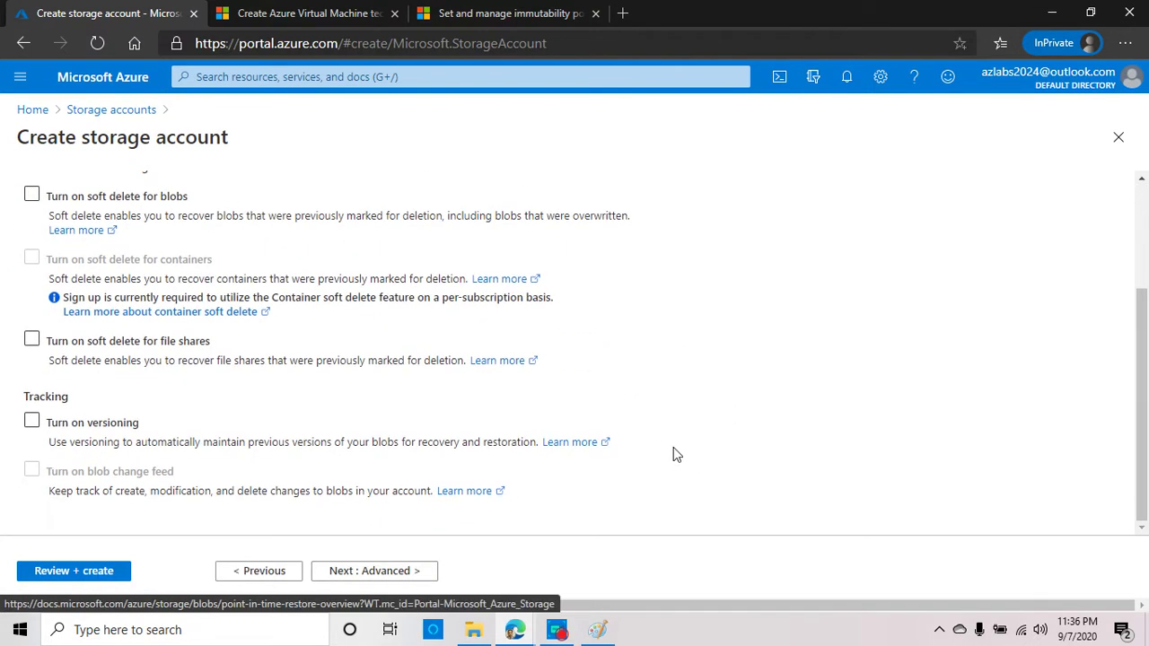
pyautogui.scroll(2, 672, 451)
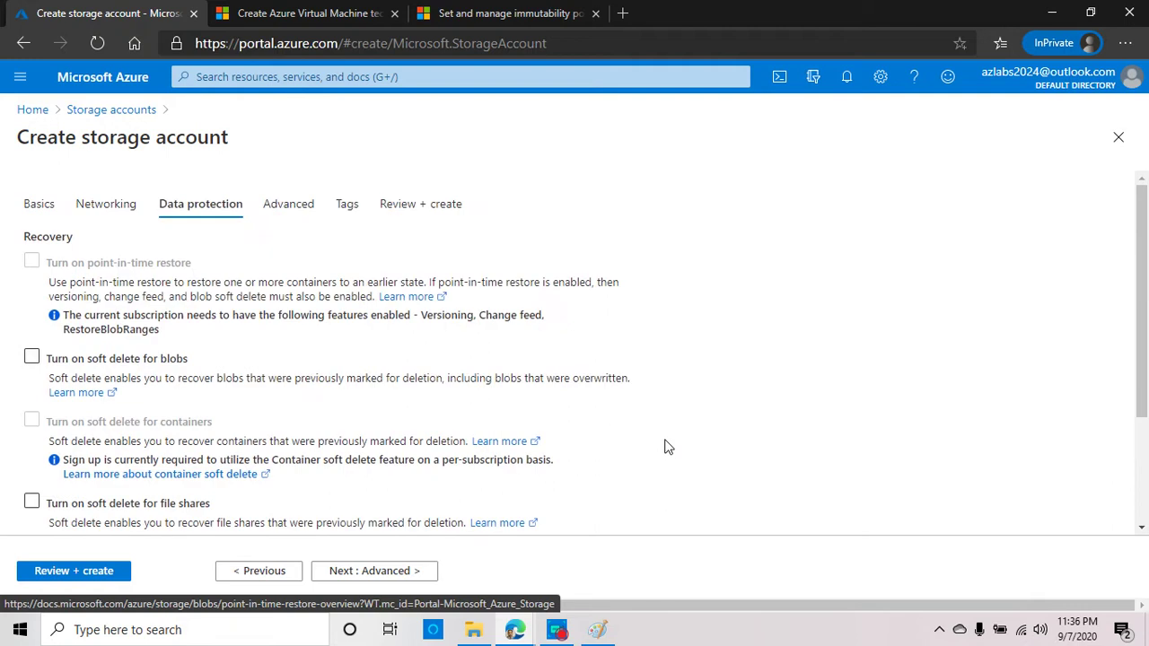
pyautogui.scroll(-2, 665, 446)
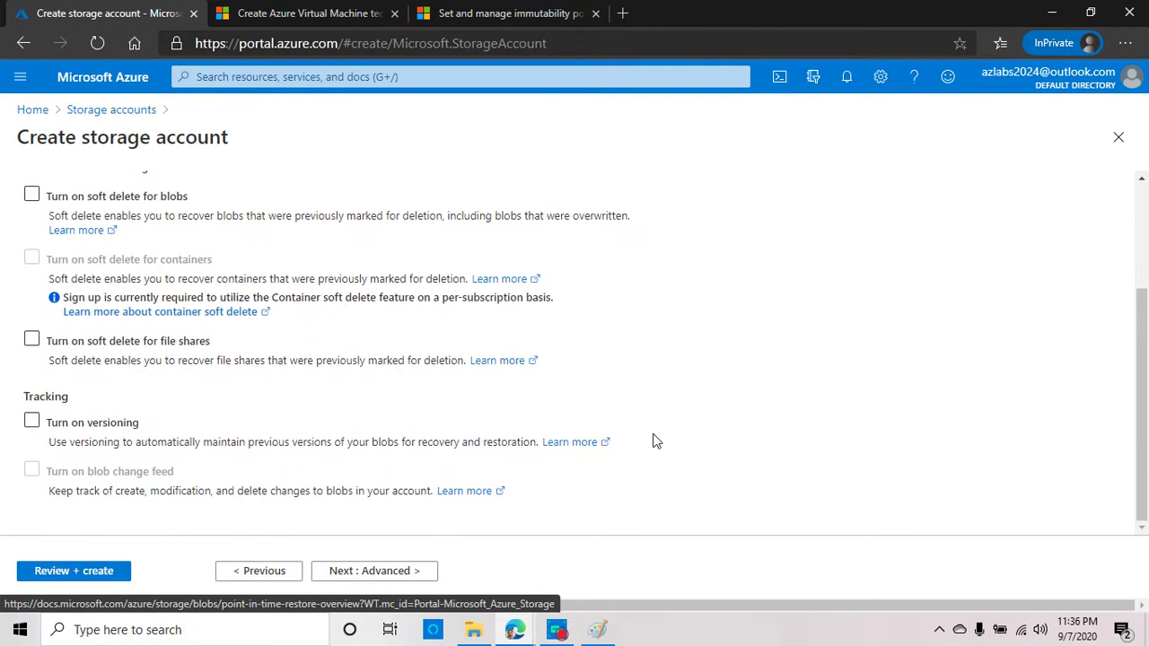
# Step: Keep the default data protection and advanced settings, add no tags, and create the storage account
pyautogui.click(387, 571)
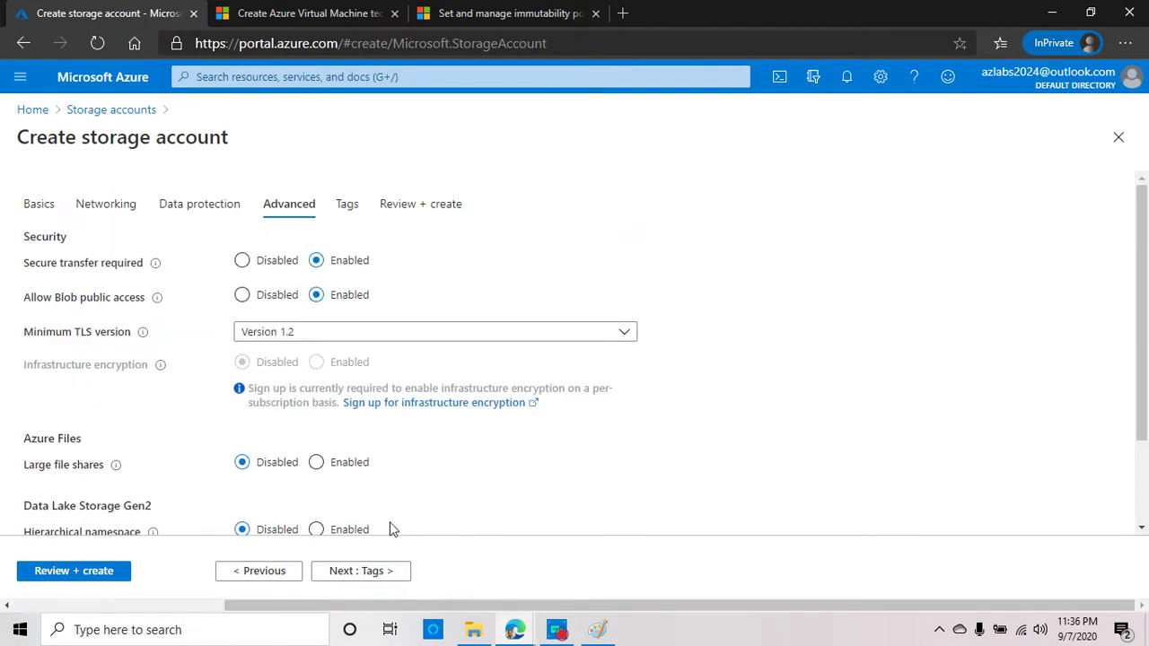
pyautogui.click(395, 576)
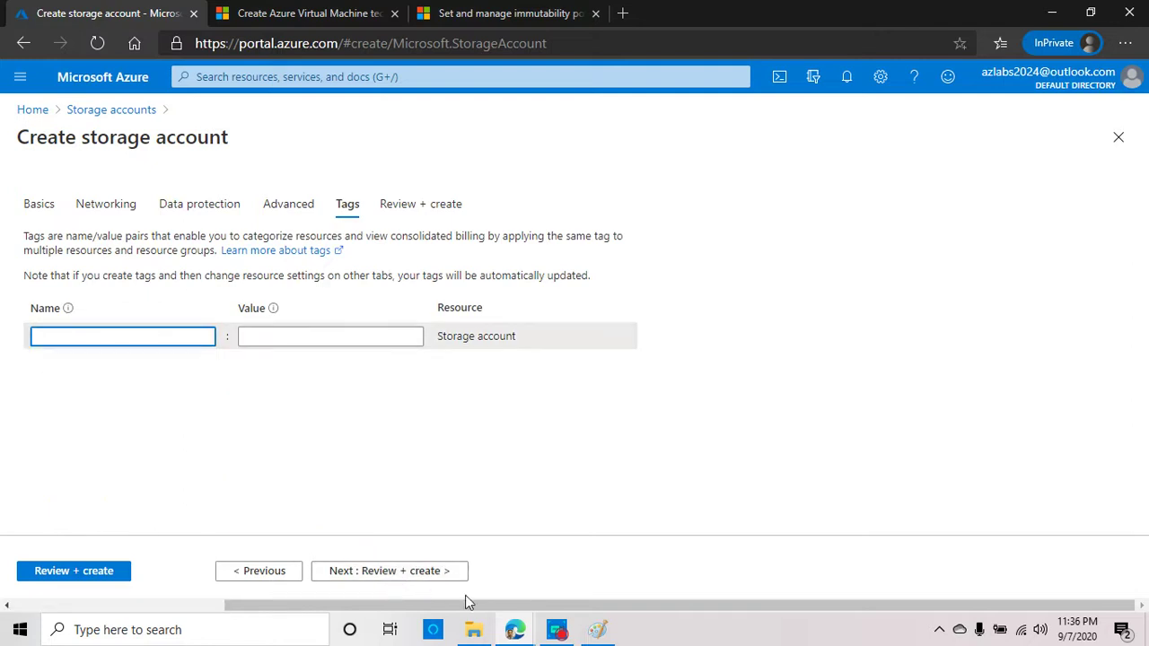
pyautogui.click(451, 575)
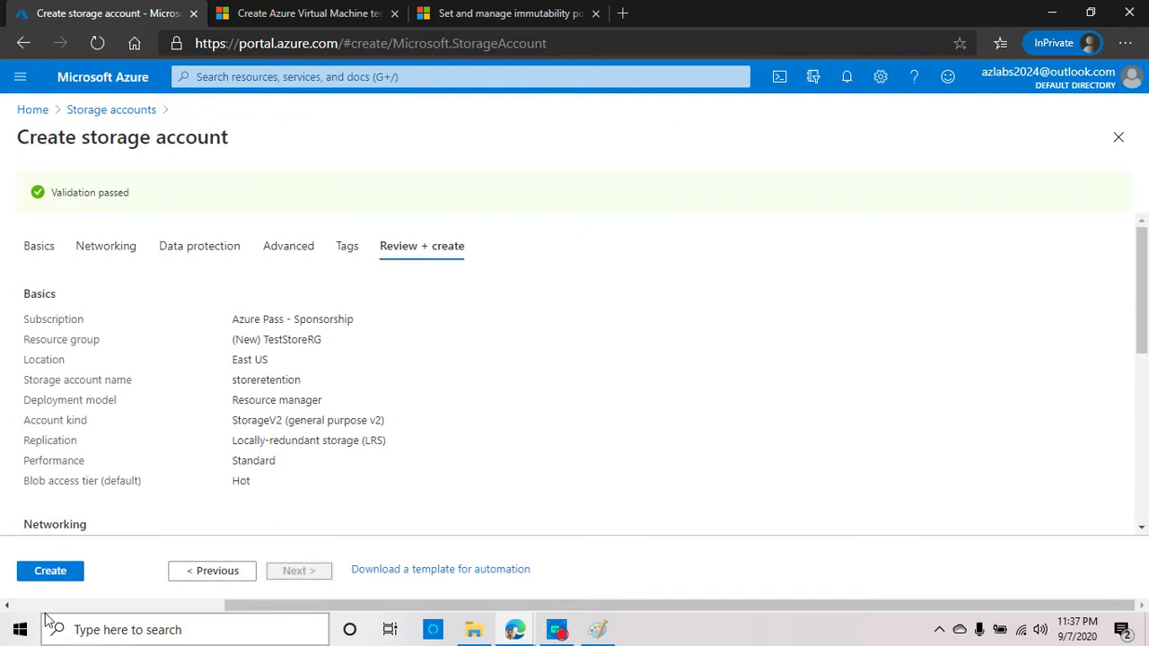
pyautogui.click(61, 574)
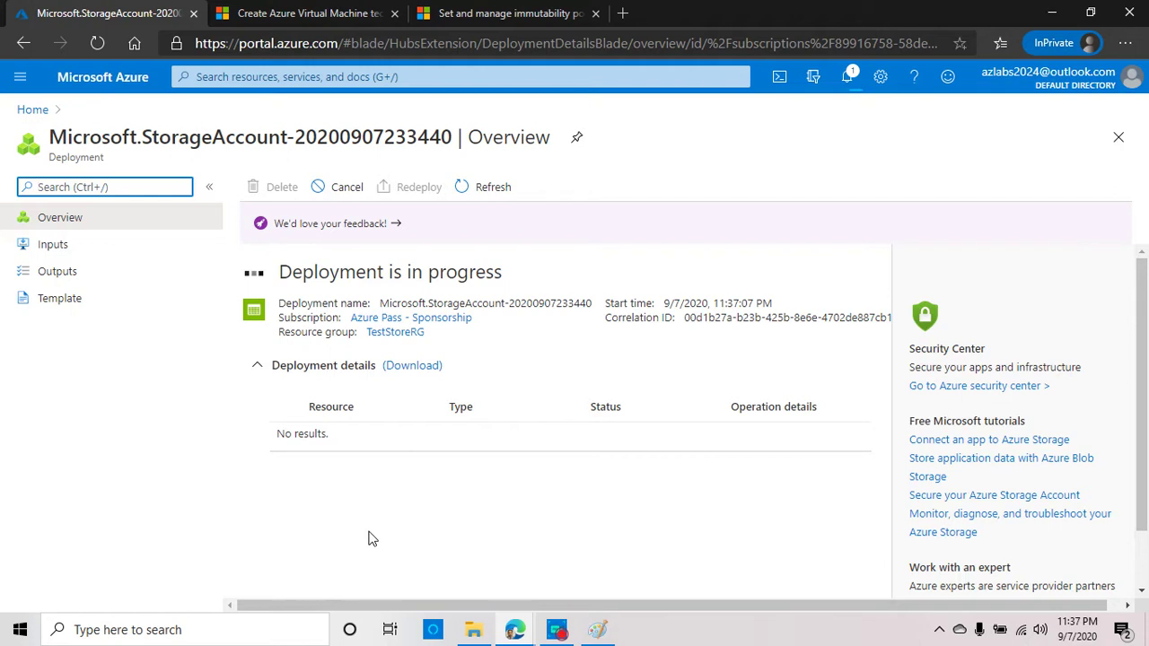
# Step: Close the docs page about creating an Azure Virtual Machine technical asset
pyautogui.click(341, 15)
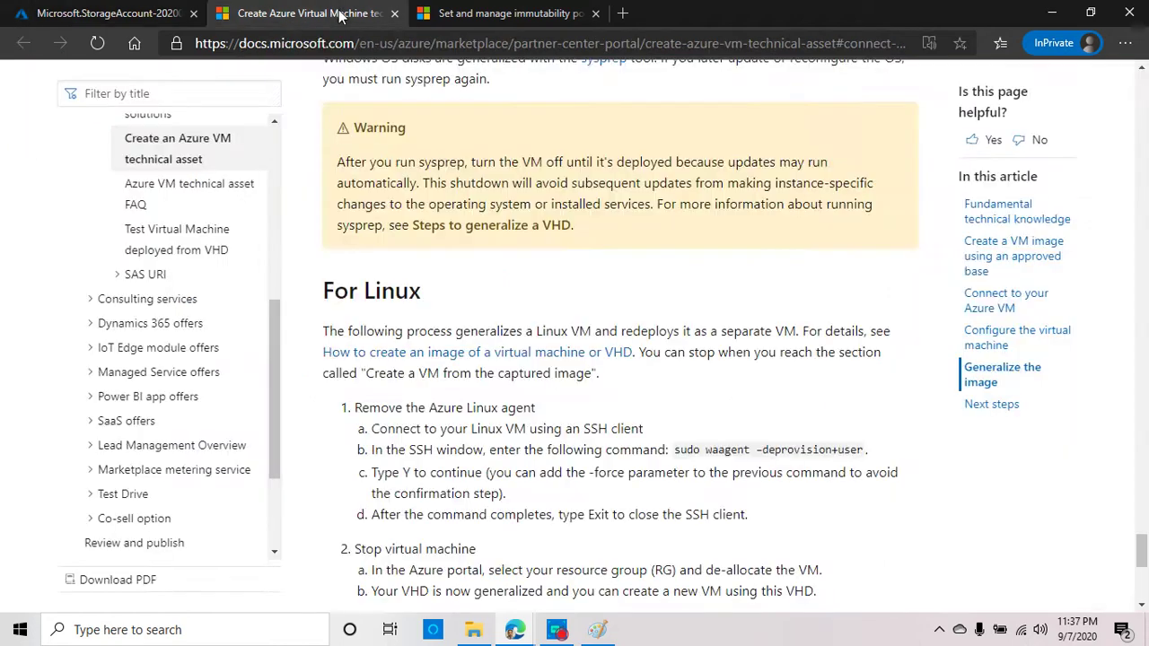
pyautogui.click(394, 13)
# Step: Review the introduction of the immutability policies article, highlighting its title and the phrase "WORM (Write Once, Read Many) state"
pyautogui.scroll(5, 521, 299)
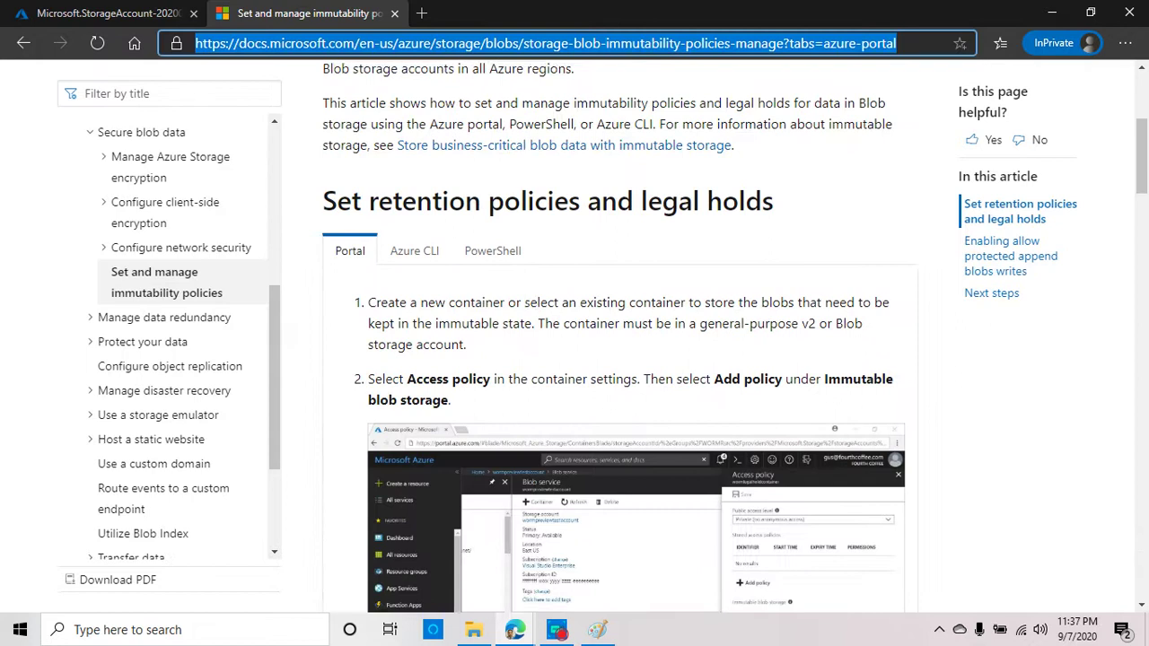
pyautogui.scroll(-1, 521, 298)
pyautogui.scroll(-2, 574, 341)
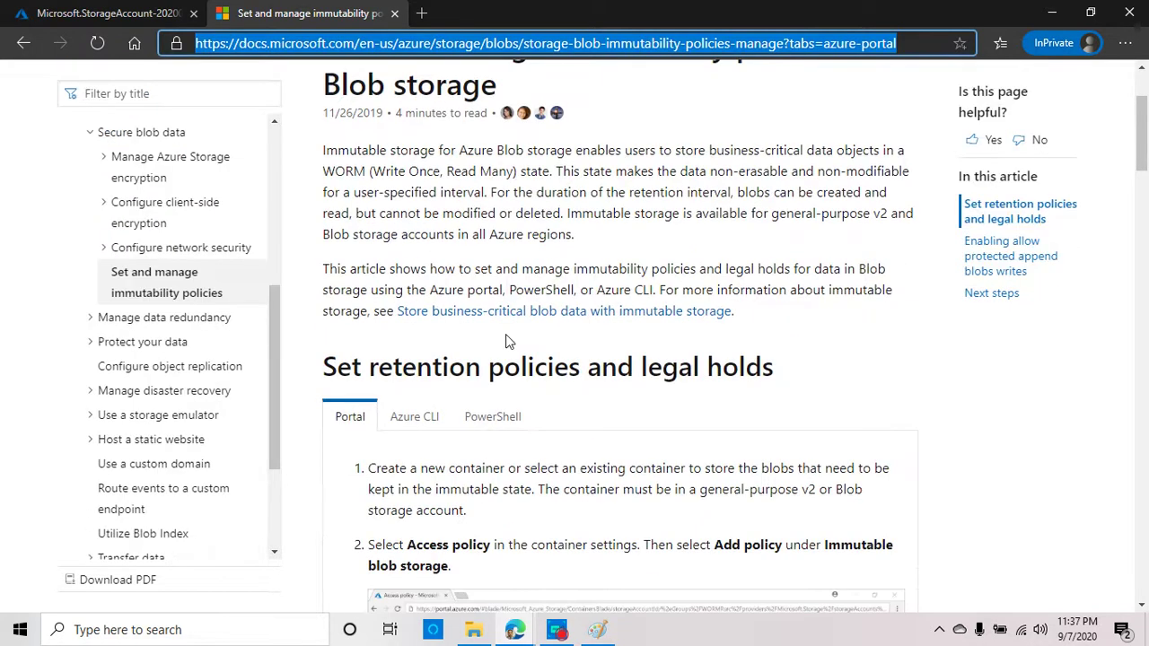
pyautogui.scroll(3, 575, 341)
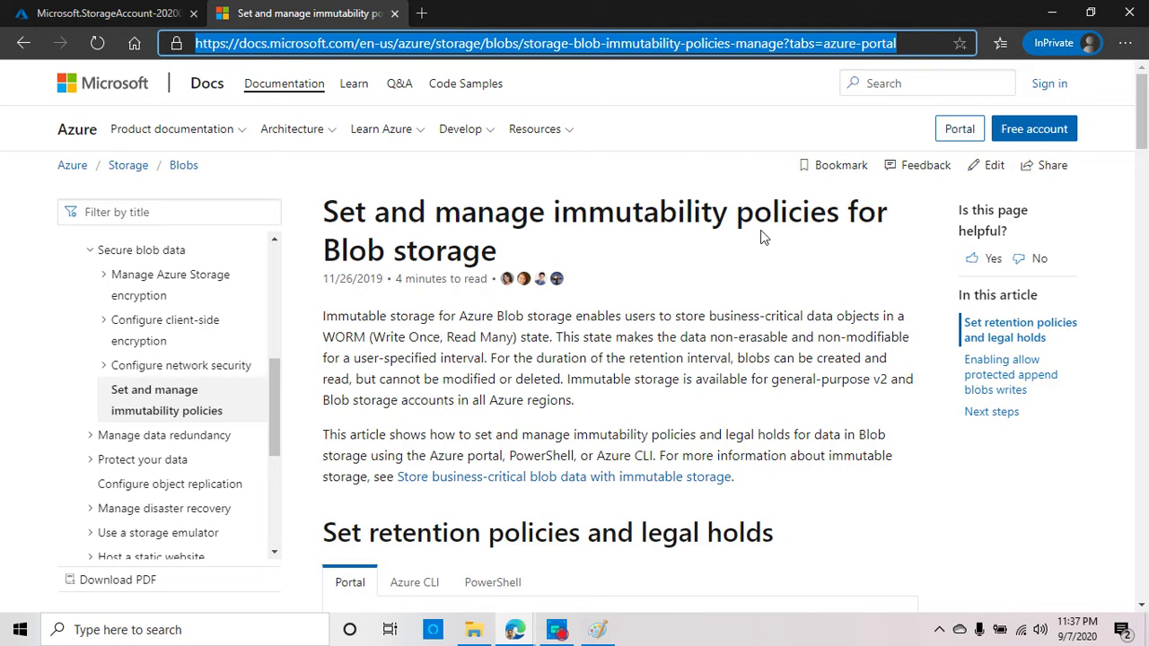
pyautogui.moveTo(505, 257); pyautogui.dragTo(329, 210)
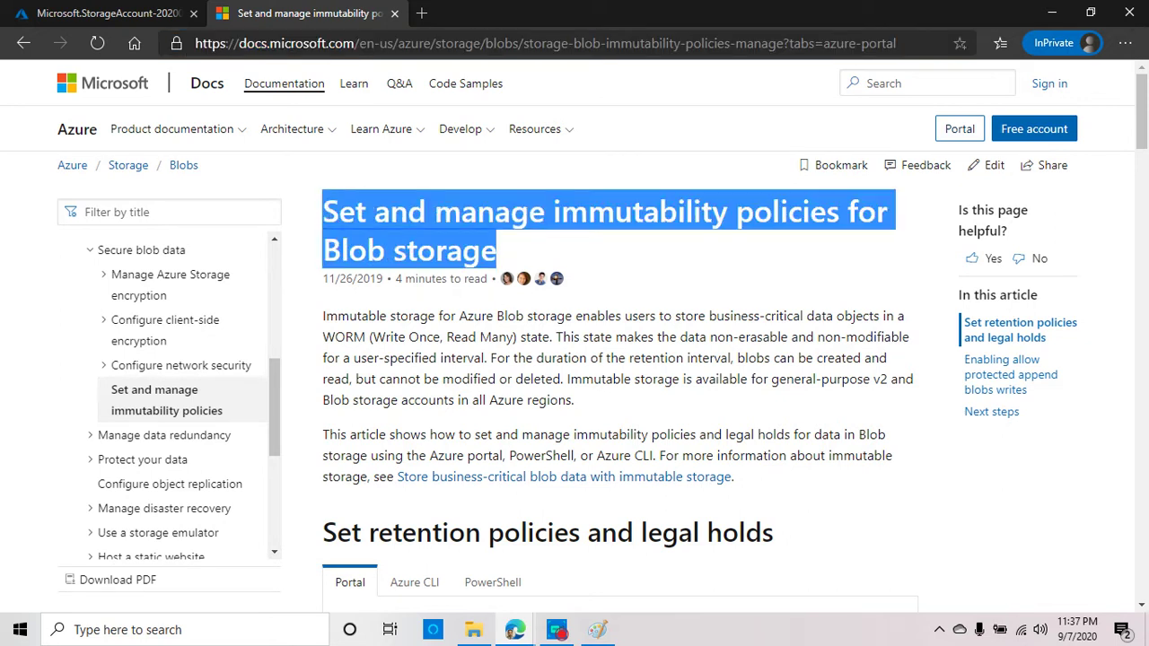
pyautogui.moveTo(323, 337); pyautogui.dragTo(550, 337)
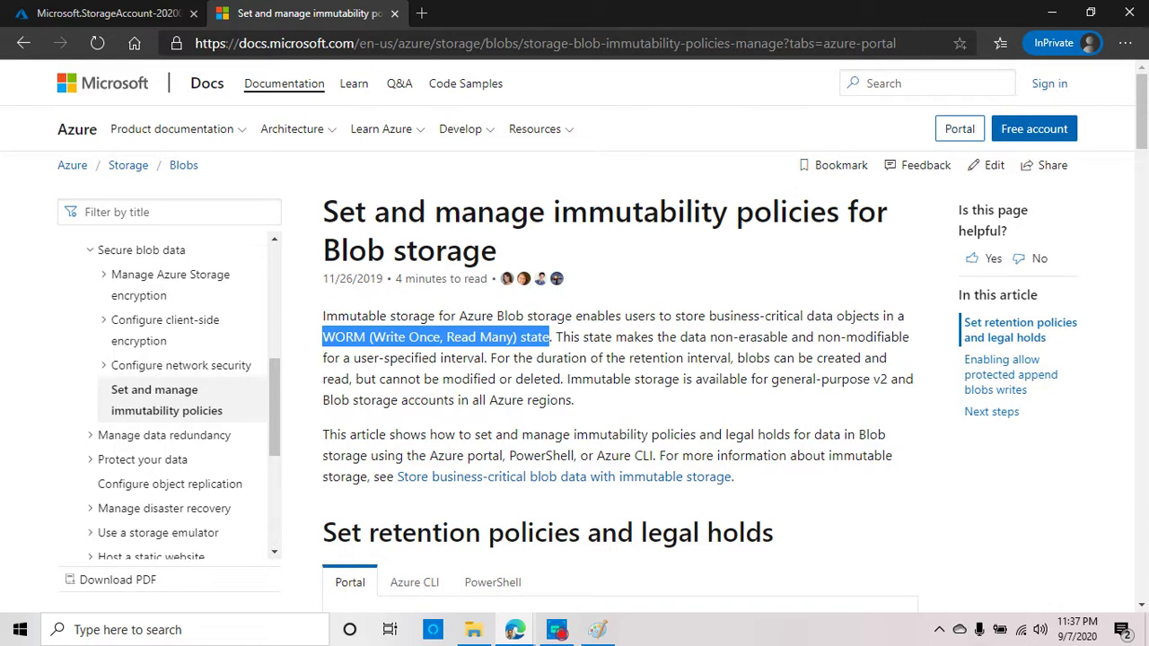
# Step: Highlight "store business-critical data objects" in the introduction and compare the Portal, Azure CLI and PowerShell versions of the retention policy instructions
pyautogui.moveTo(675, 316); pyautogui.dragTo(883, 316)
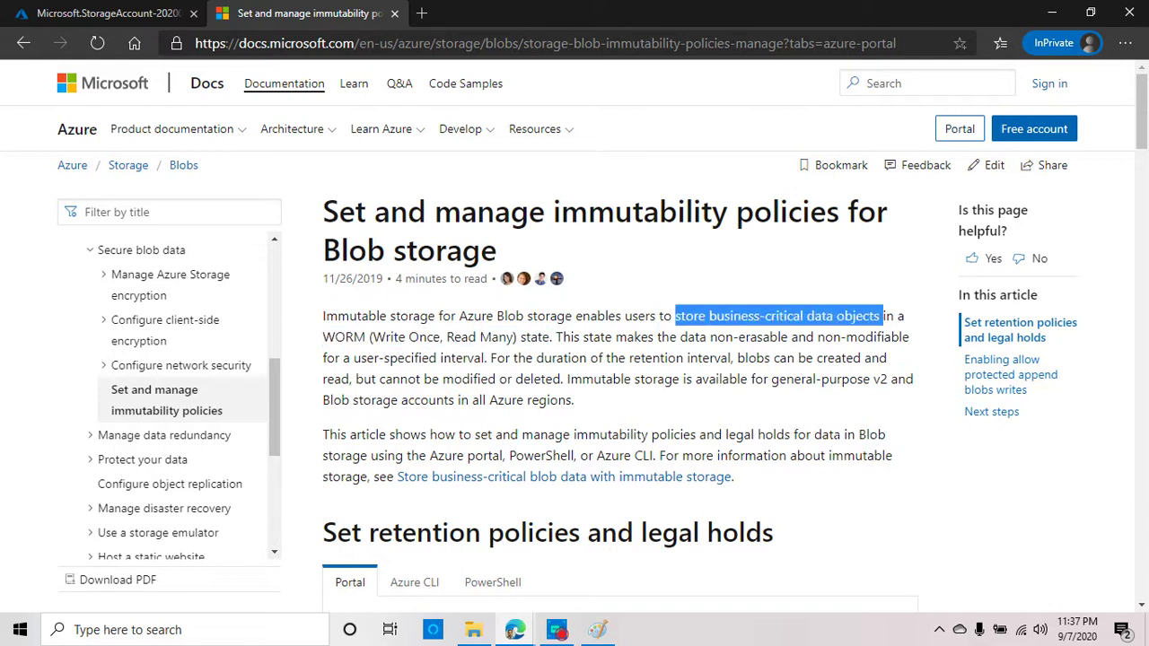
pyautogui.scroll(-2, 834, 452)
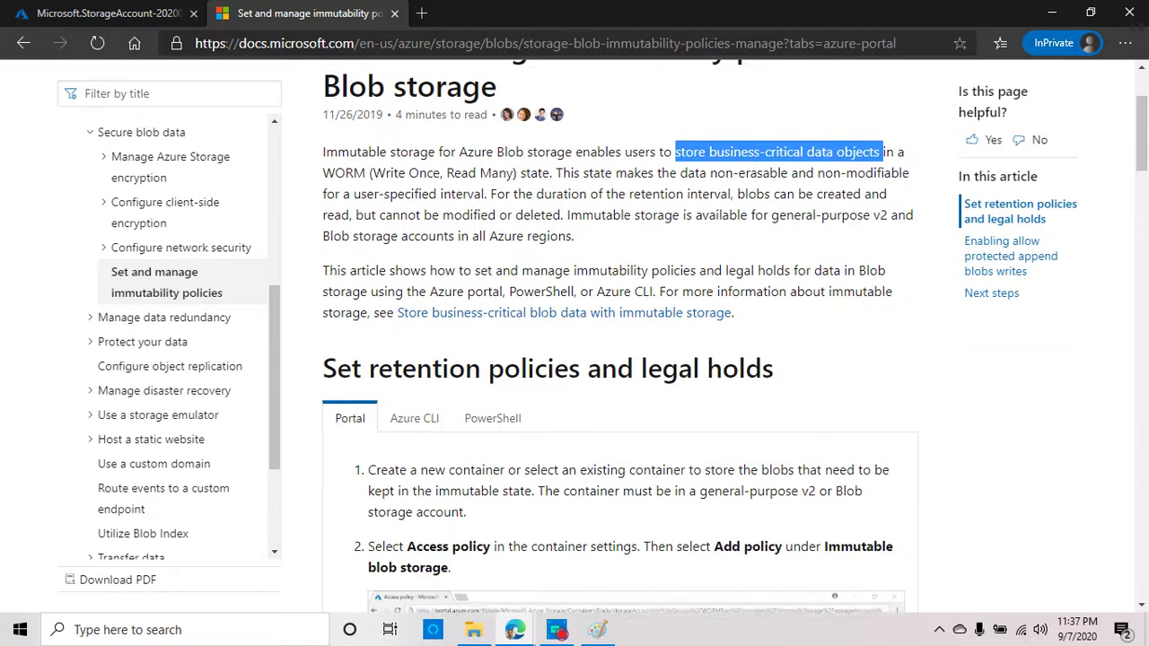
pyautogui.scroll(-1, 583, 399)
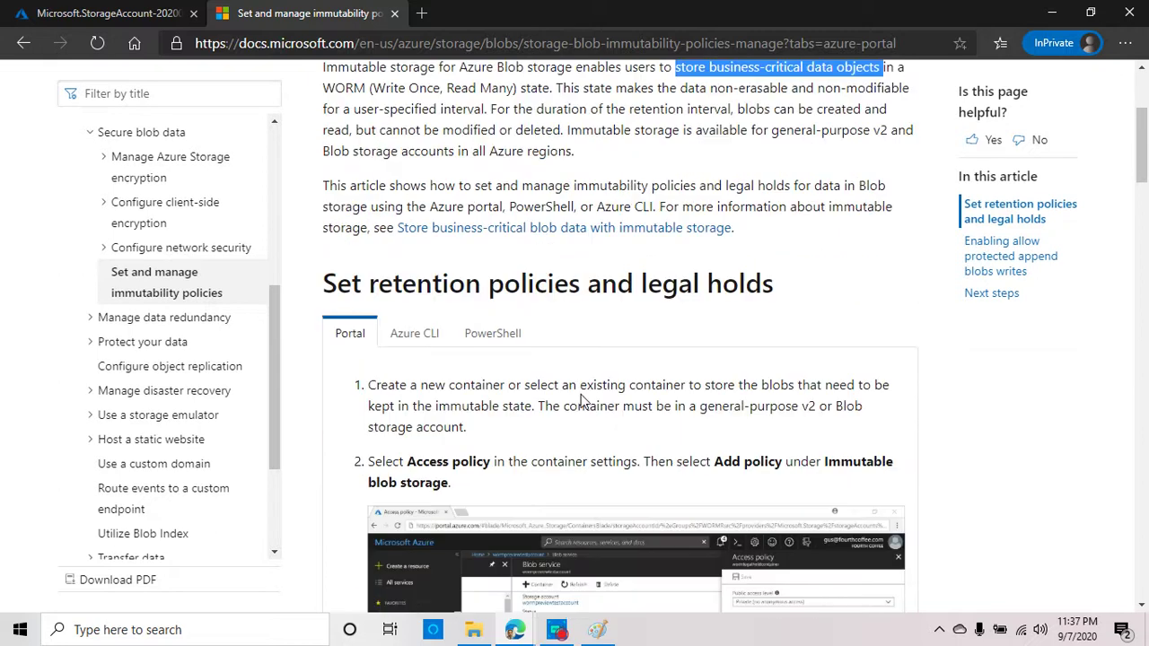
pyautogui.click(408, 334)
pyautogui.click(495, 334)
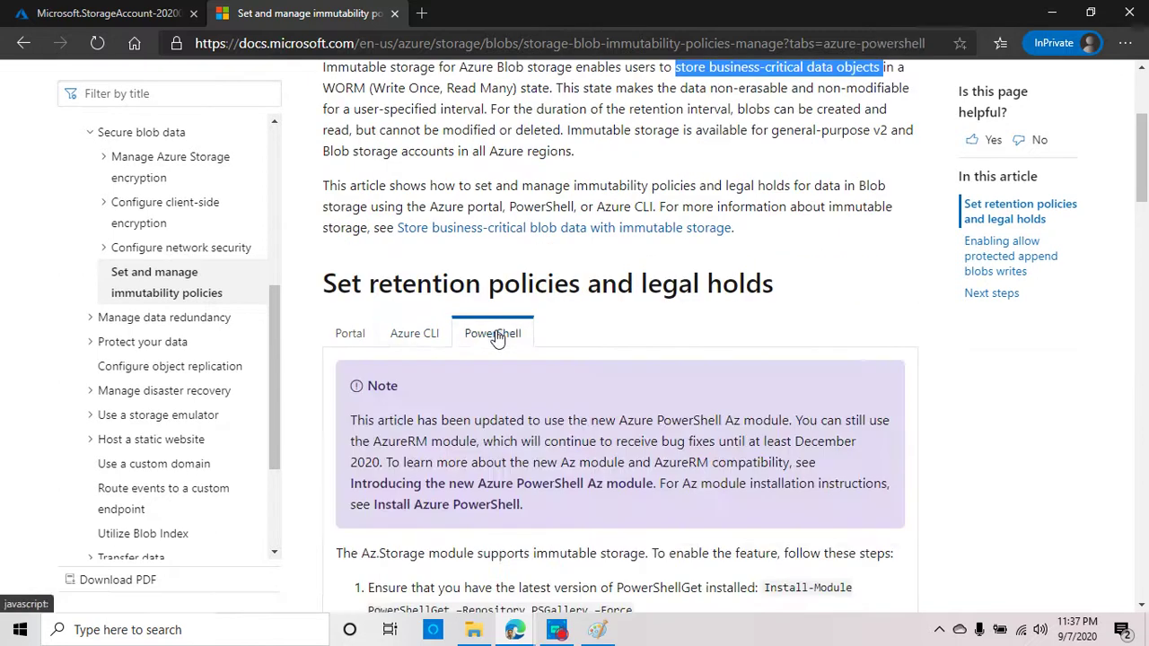
pyautogui.scroll(-4, 350, 344)
pyautogui.scroll(4, 349, 343)
pyautogui.click(350, 337)
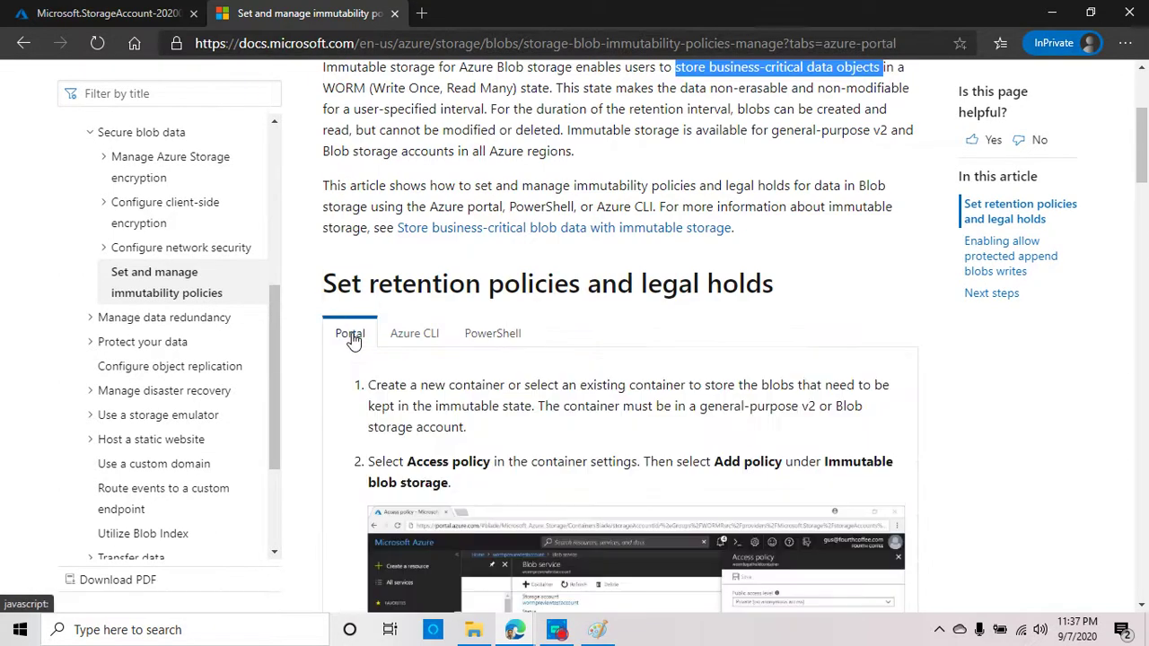
pyautogui.click(415, 337)
# Step: Examine the PowerShell scripts for creating the storage account and managing legal holds and immutability policies
pyautogui.click(513, 339)
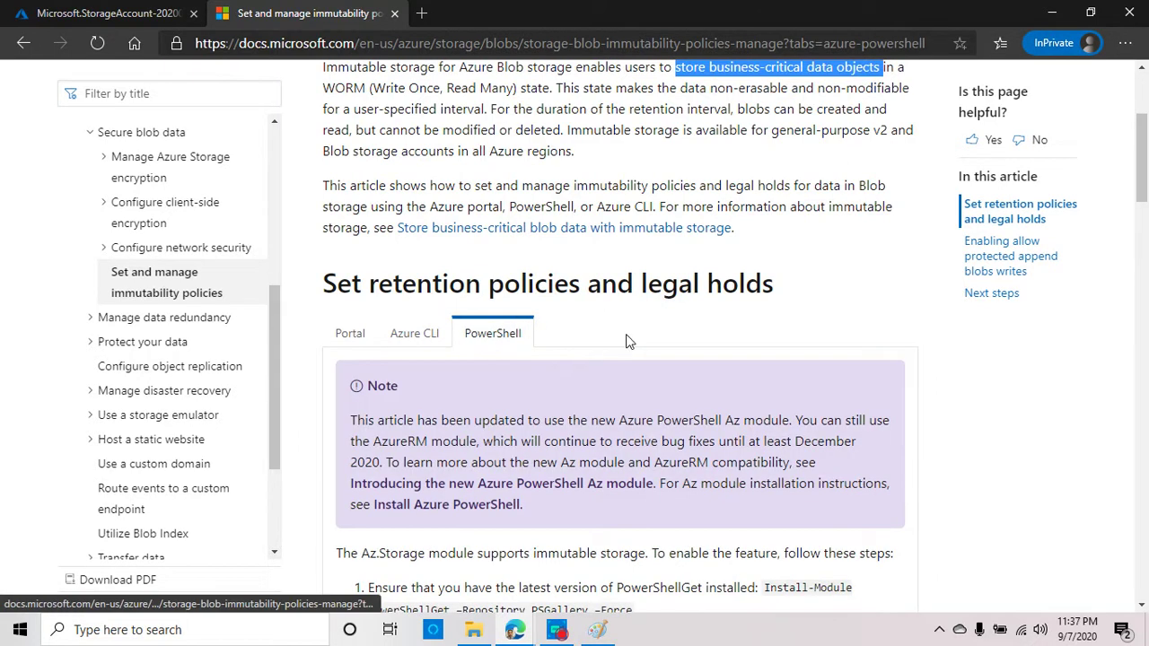
pyautogui.scroll(-10, 624, 343)
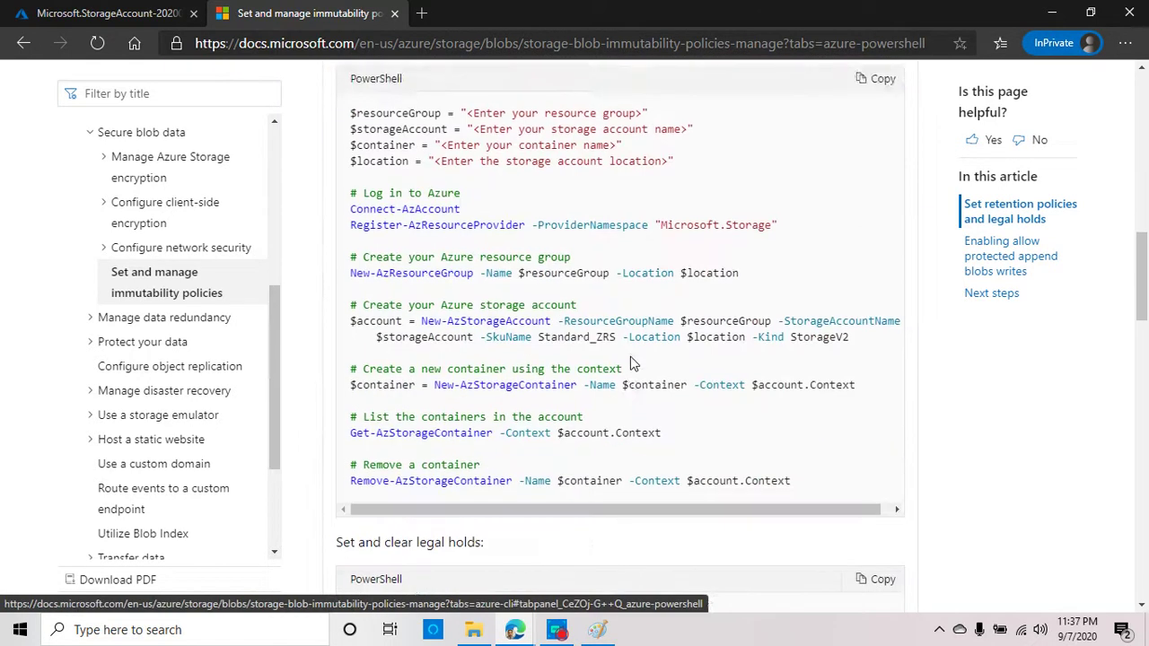
pyautogui.scroll(-10, 631, 362)
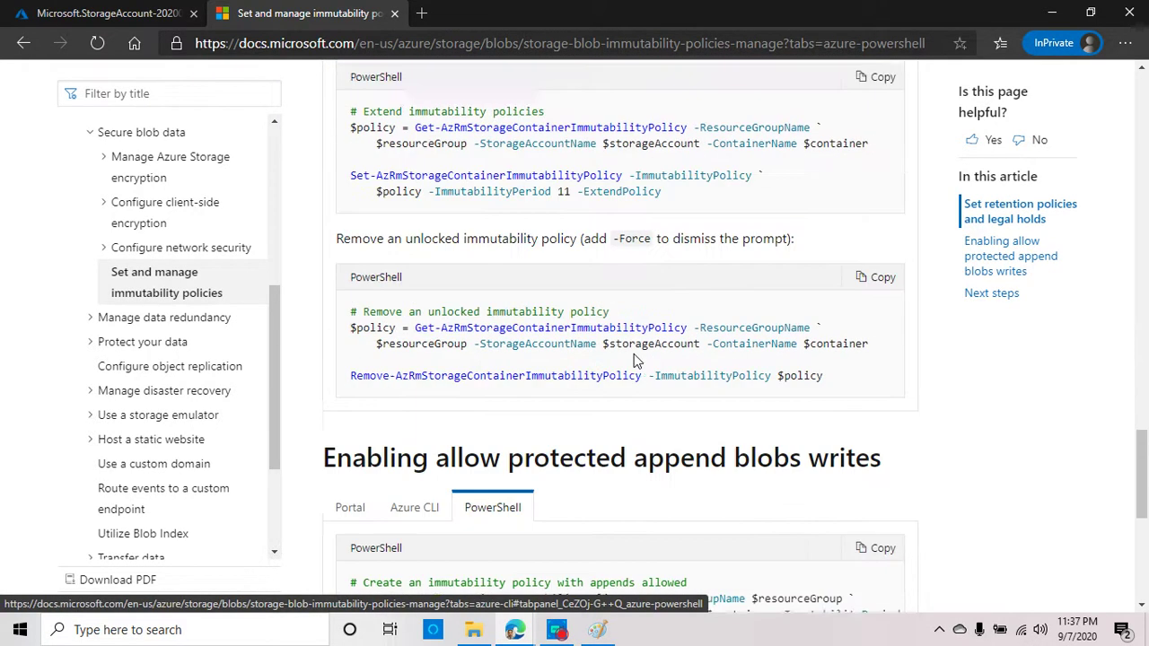
pyautogui.scroll(-3, 635, 359)
pyautogui.scroll(20, 633, 361)
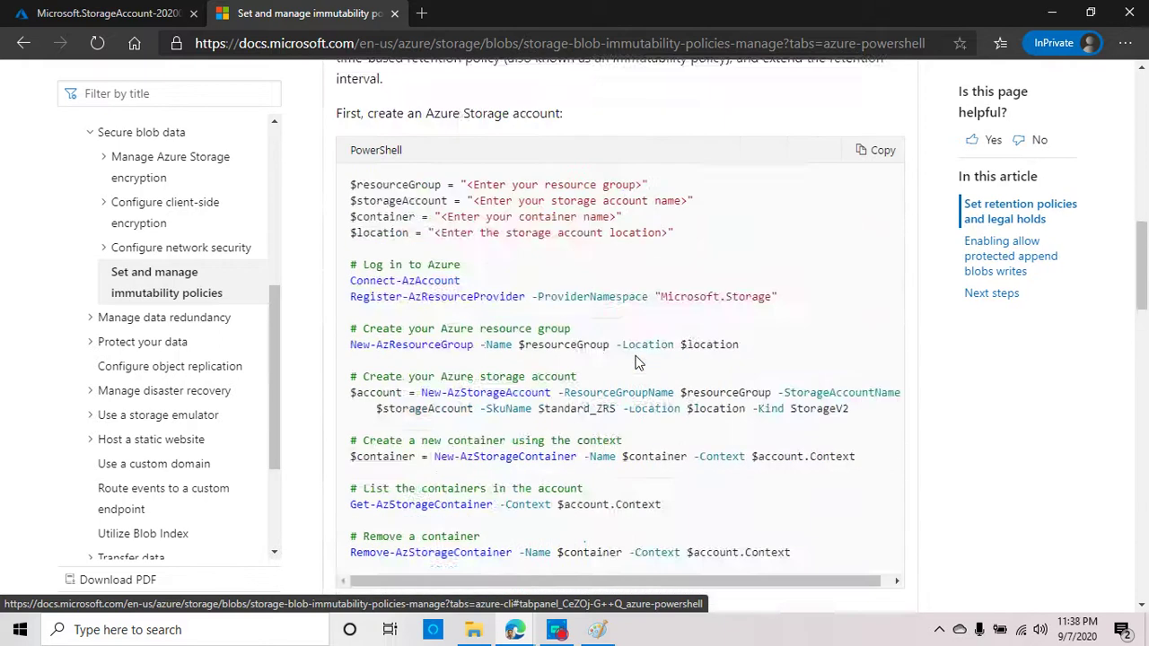
# Step: Review the Portal instructions for retention policies and legal holds, including the section on allowing protected append blobs writes
pyautogui.click(350, 334)
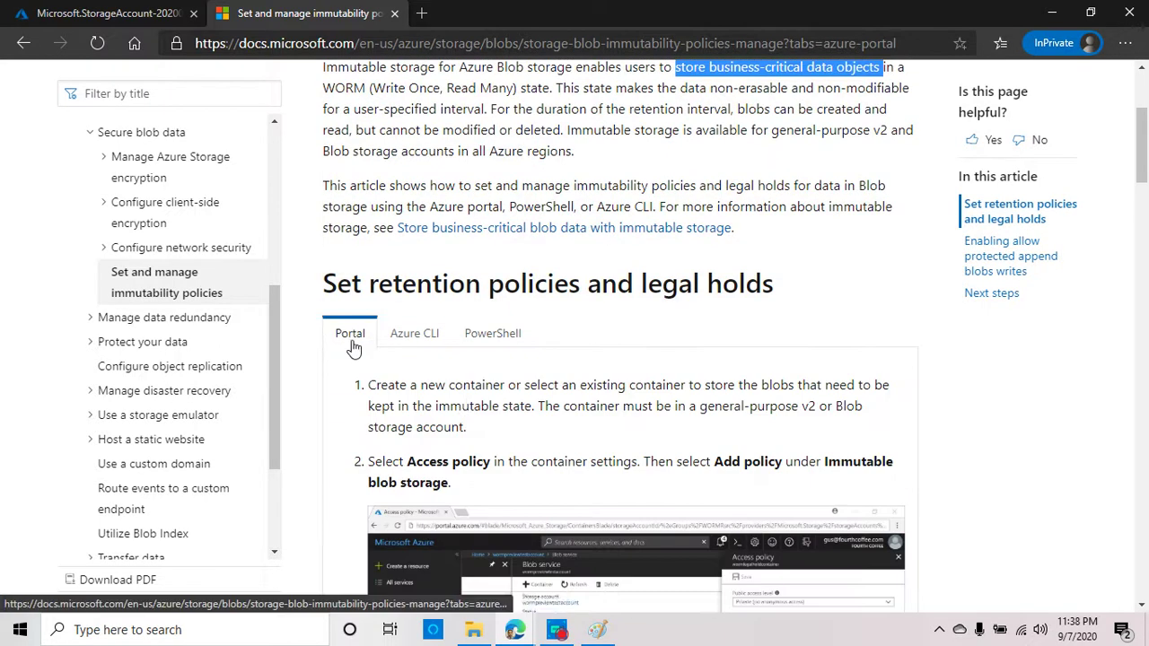
pyautogui.scroll(-1, 350, 346)
pyautogui.scroll(-12, 465, 420)
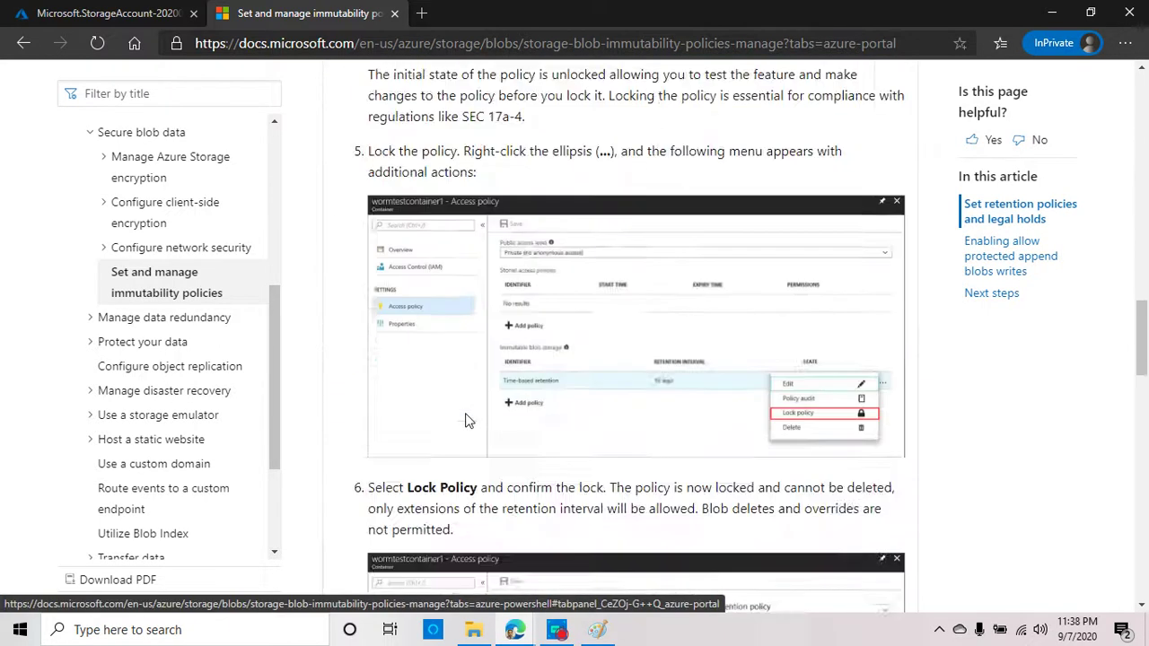
pyautogui.scroll(-9, 465, 420)
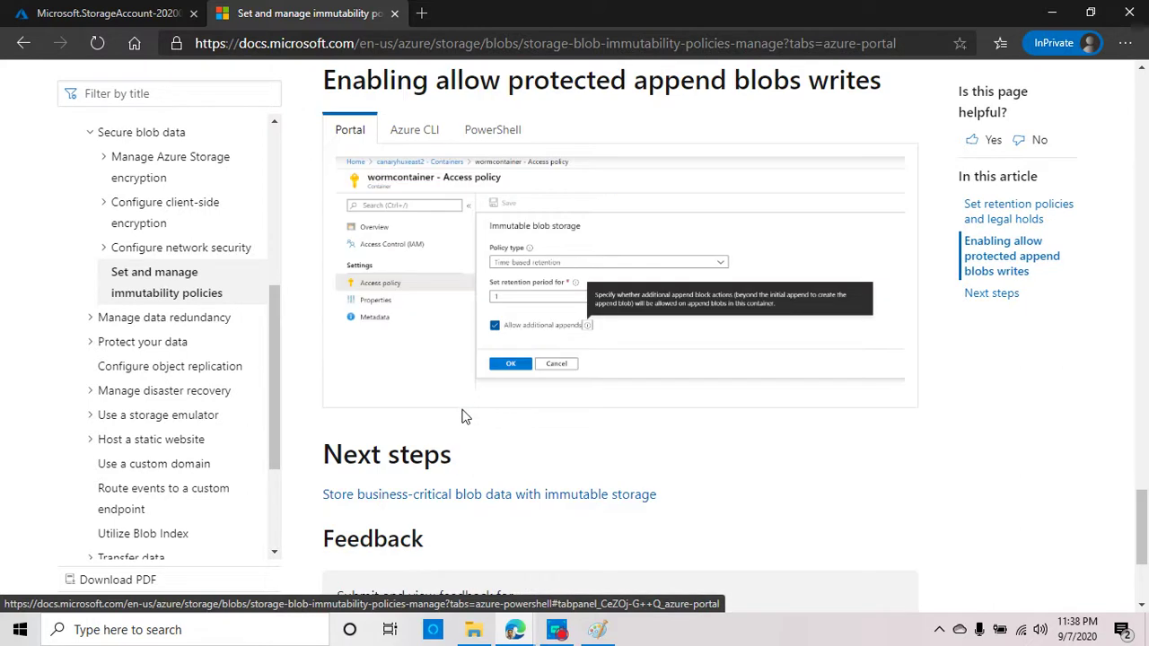
pyautogui.scroll(2, 461, 413)
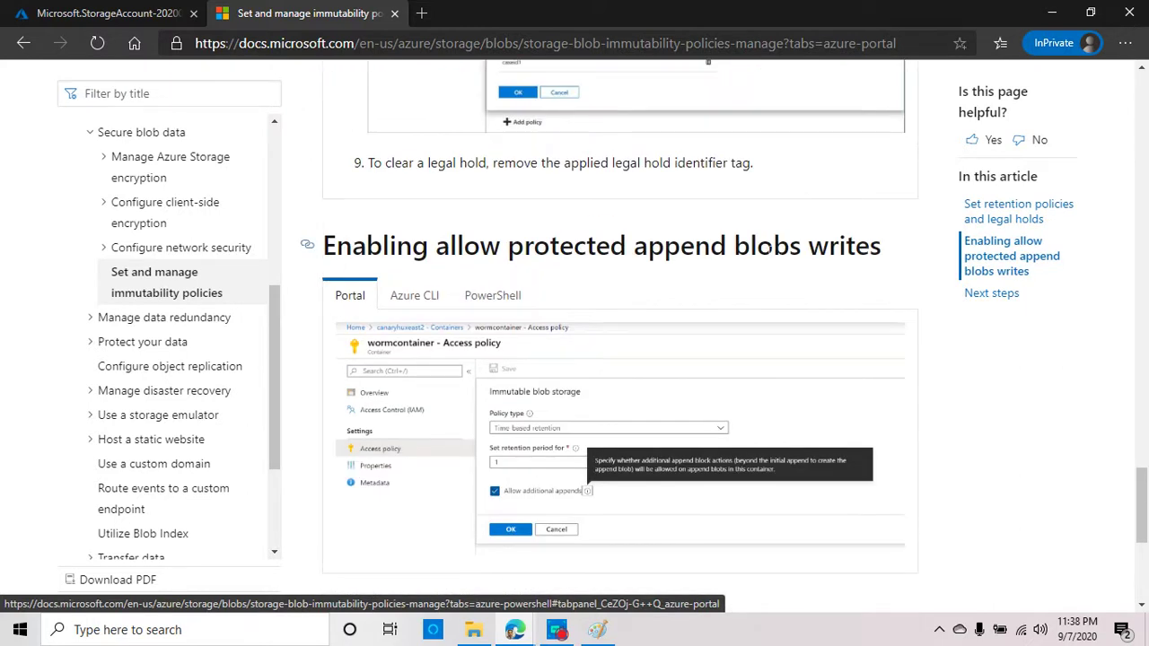
pyautogui.scroll(-4, 721, 384)
pyautogui.scroll(3, 723, 383)
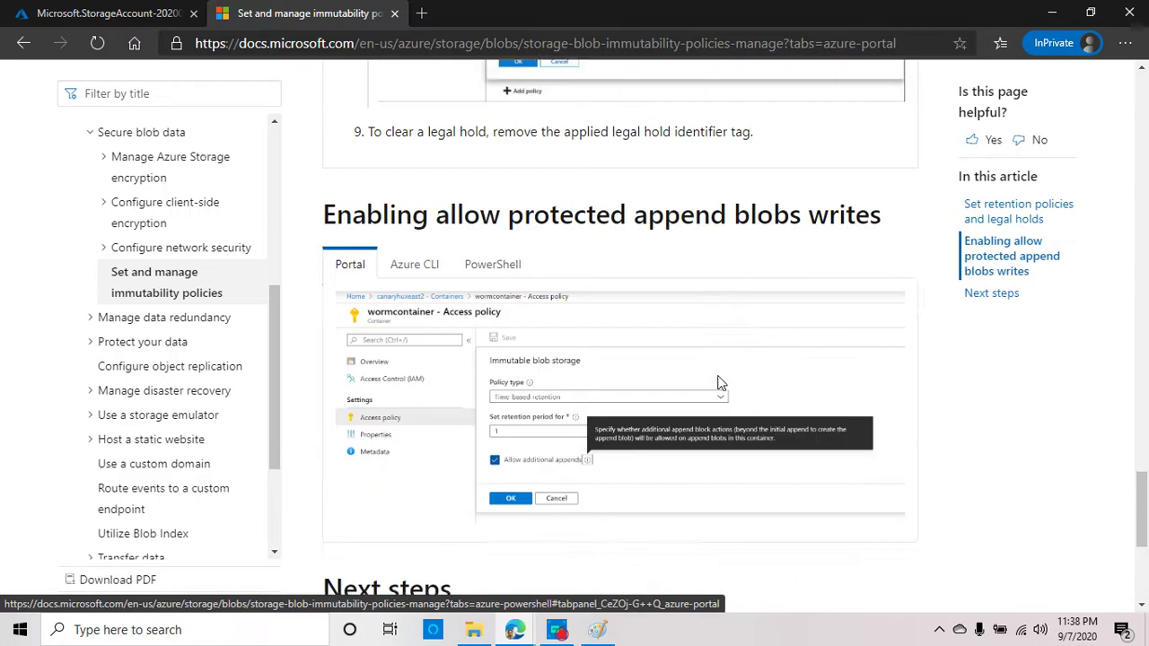
pyautogui.scroll(15, 718, 383)
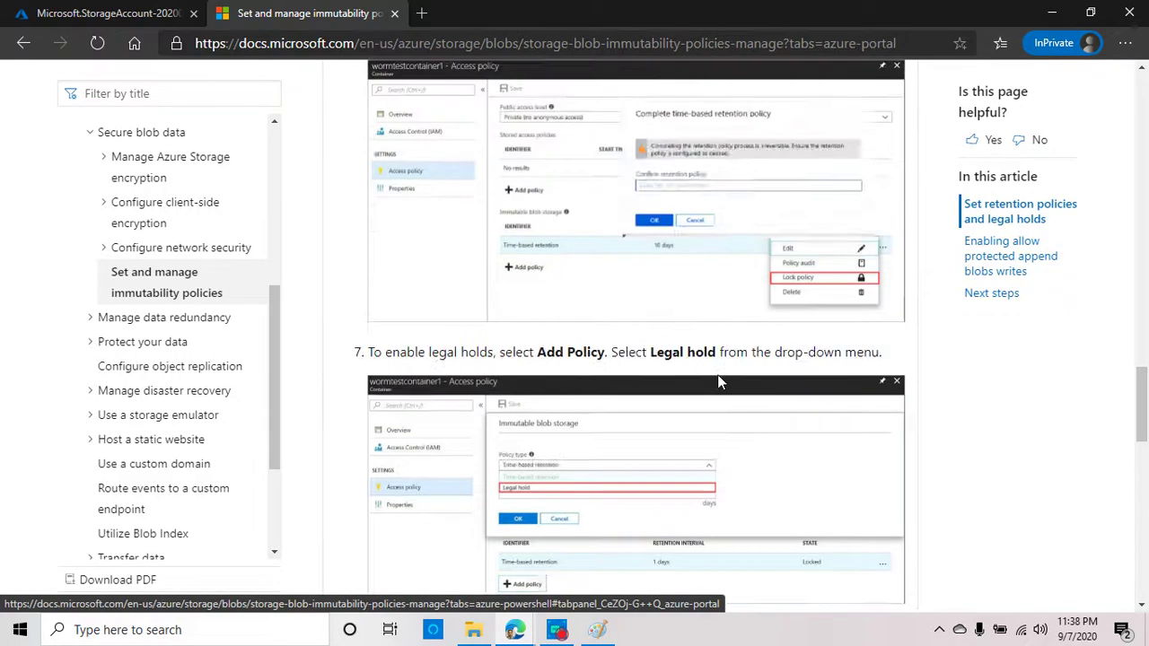
pyautogui.scroll(10, 718, 384)
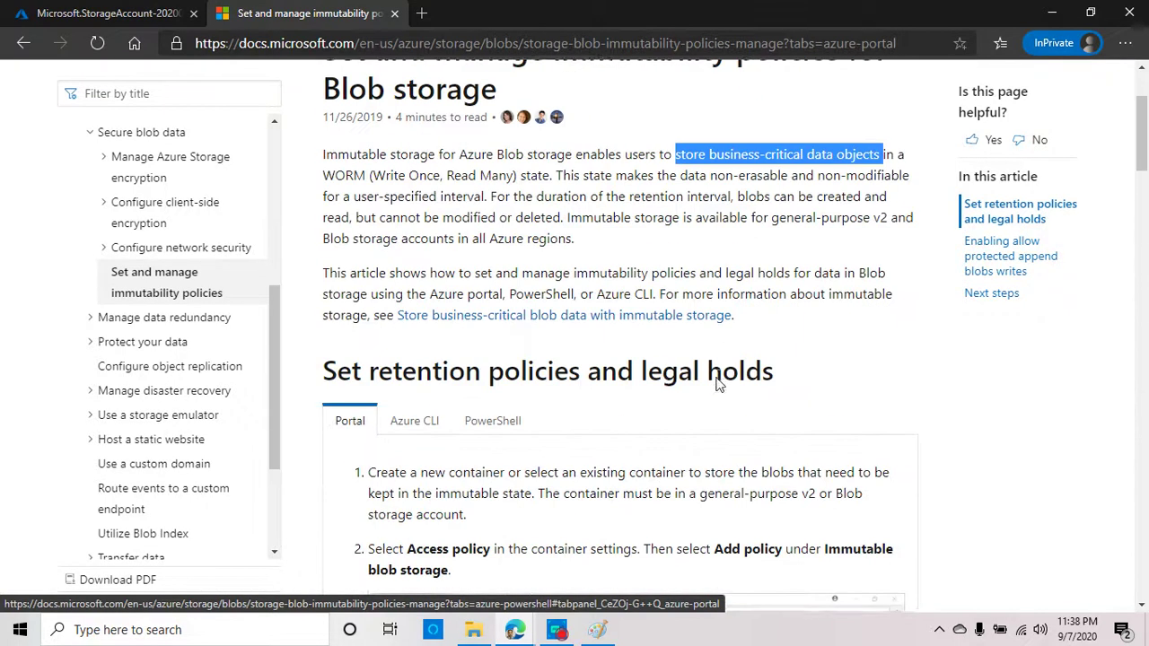
# Step: Return to the storage account deployment in the Azure portal and open the deployed storeretention resource
pyautogui.hotkey('alt', 'Tab')
pyautogui.hotkey('alt', 'Tab')
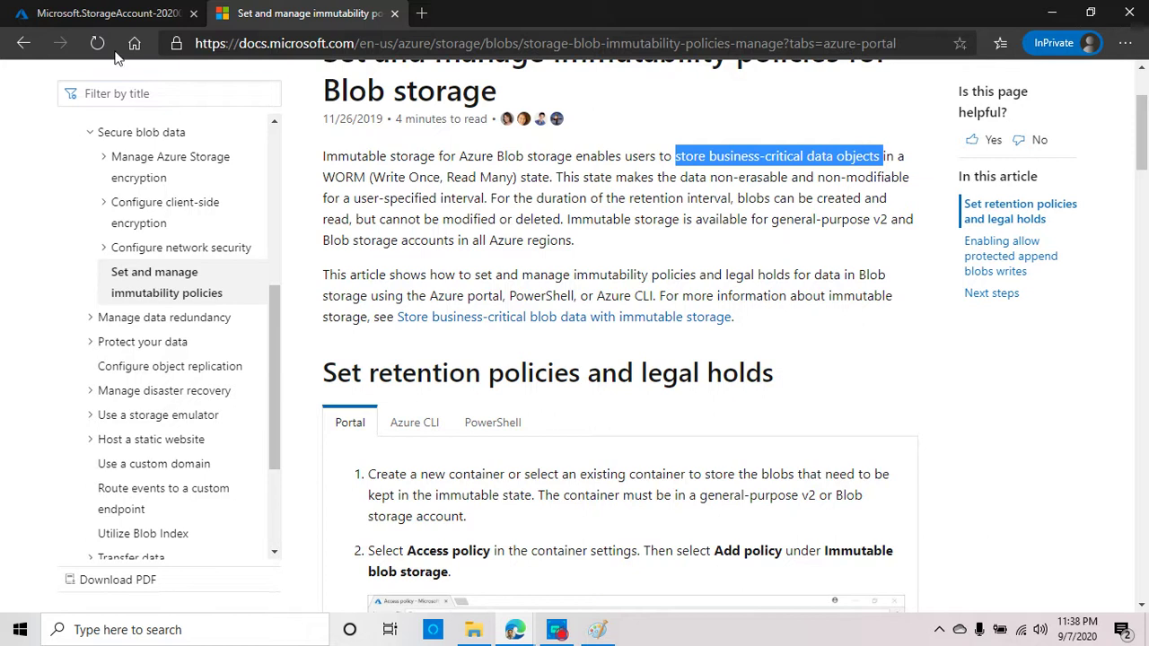
pyautogui.click(106, 13)
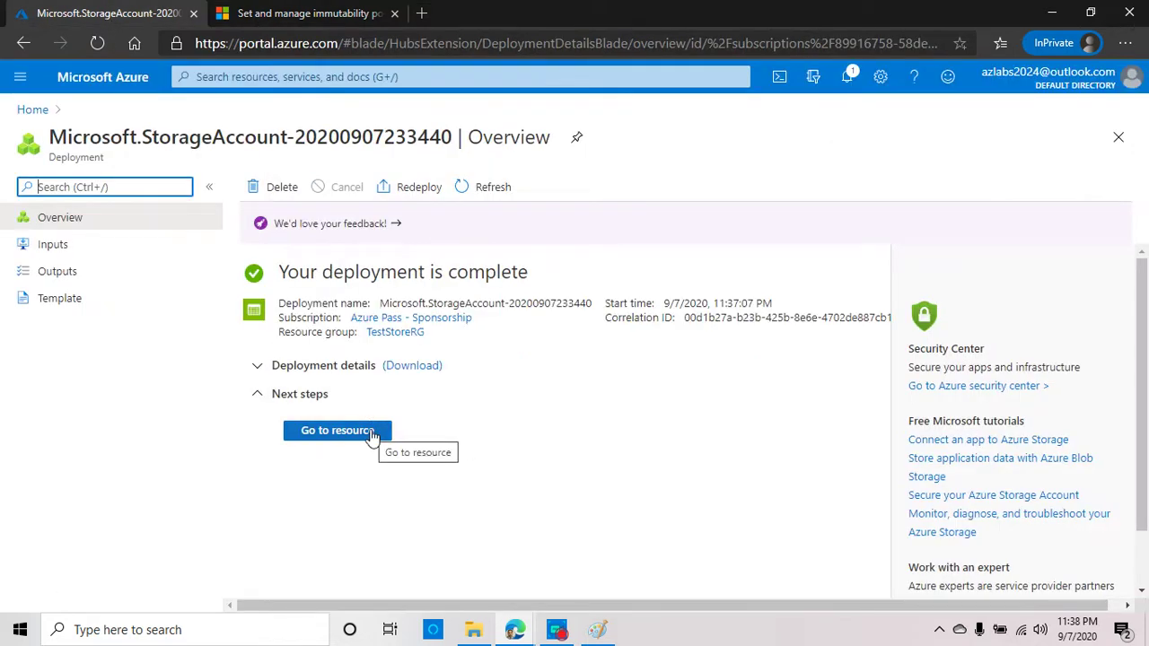
pyautogui.click(371, 434)
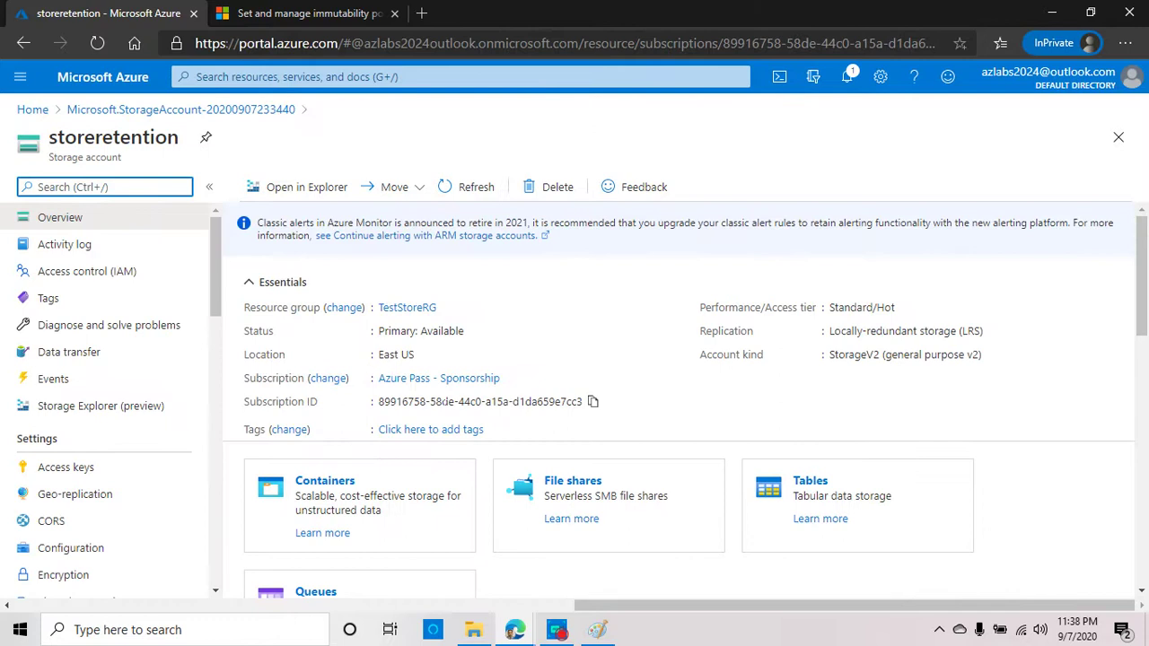
# Step: Create a container named retentiontest in the storeretention account, keeping its access level Private (no anonymous access)
pyautogui.scroll(-1, 525, 323)
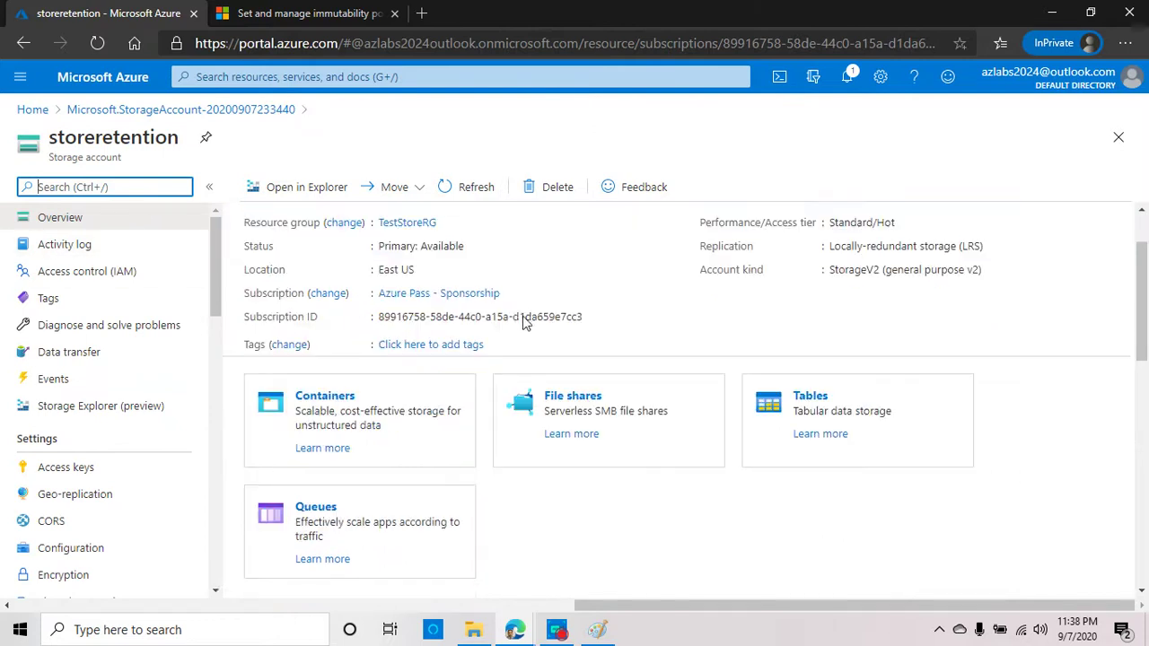
pyautogui.scroll(-1, 525, 323)
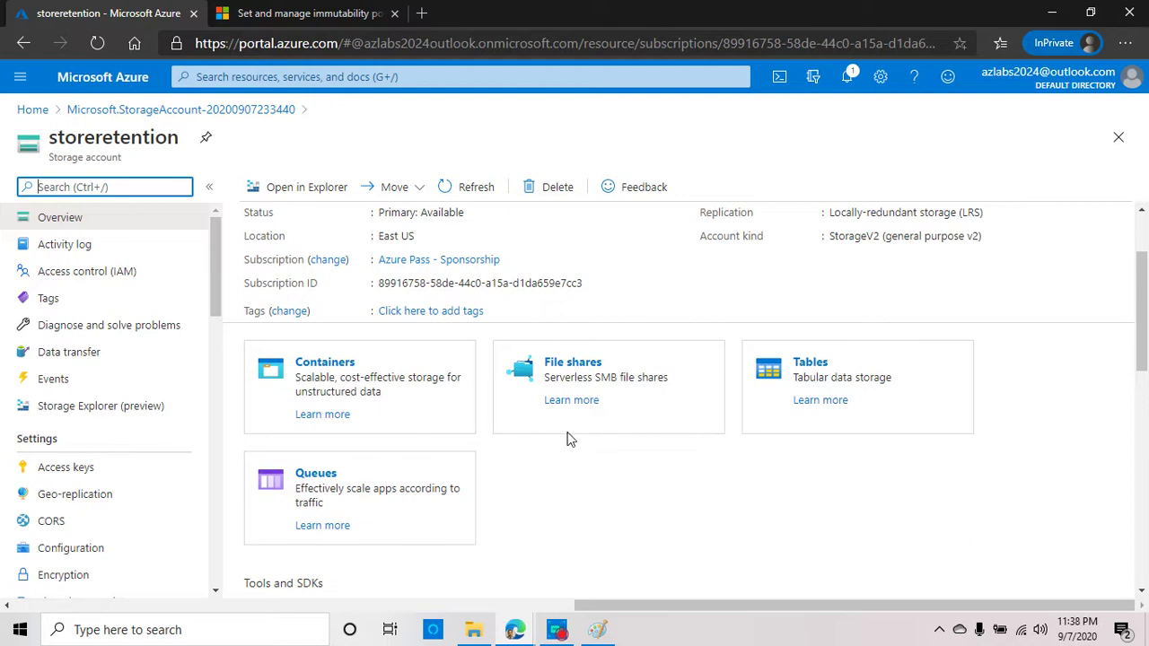
pyautogui.click(334, 364)
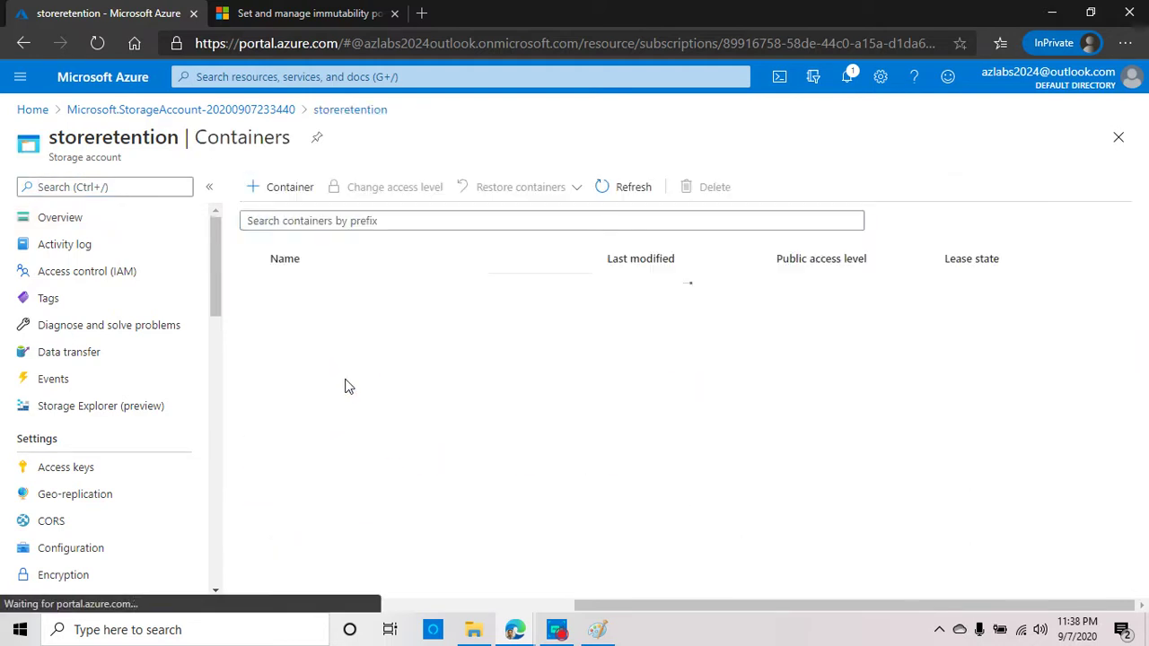
pyautogui.click(281, 191)
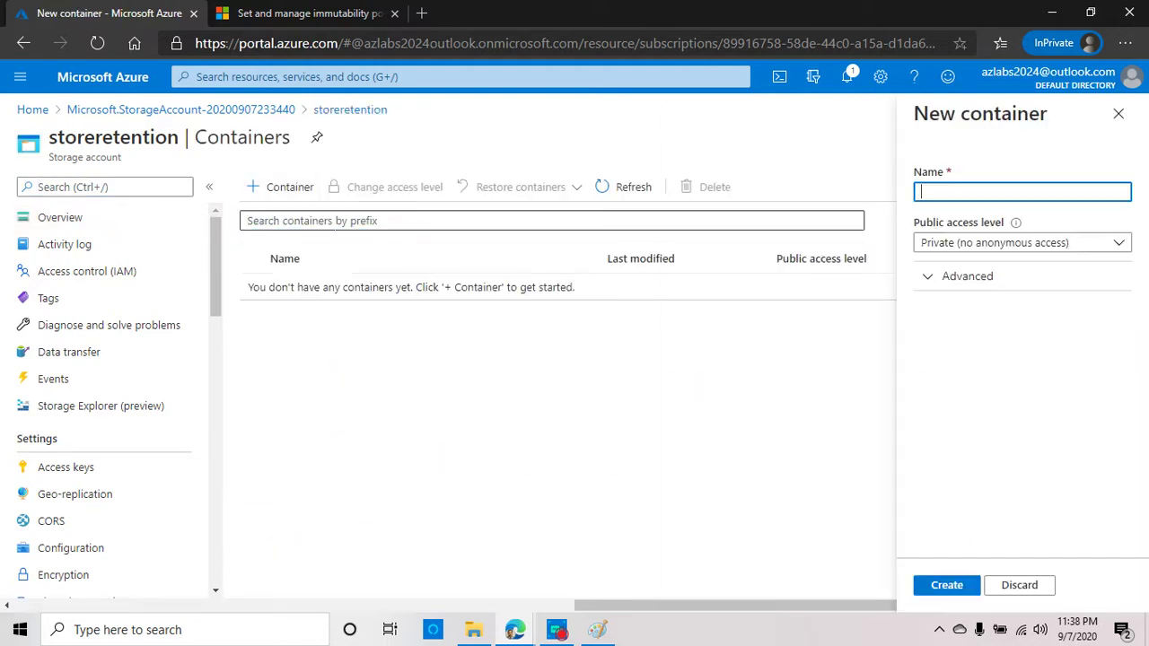
pyautogui.click(937, 196)
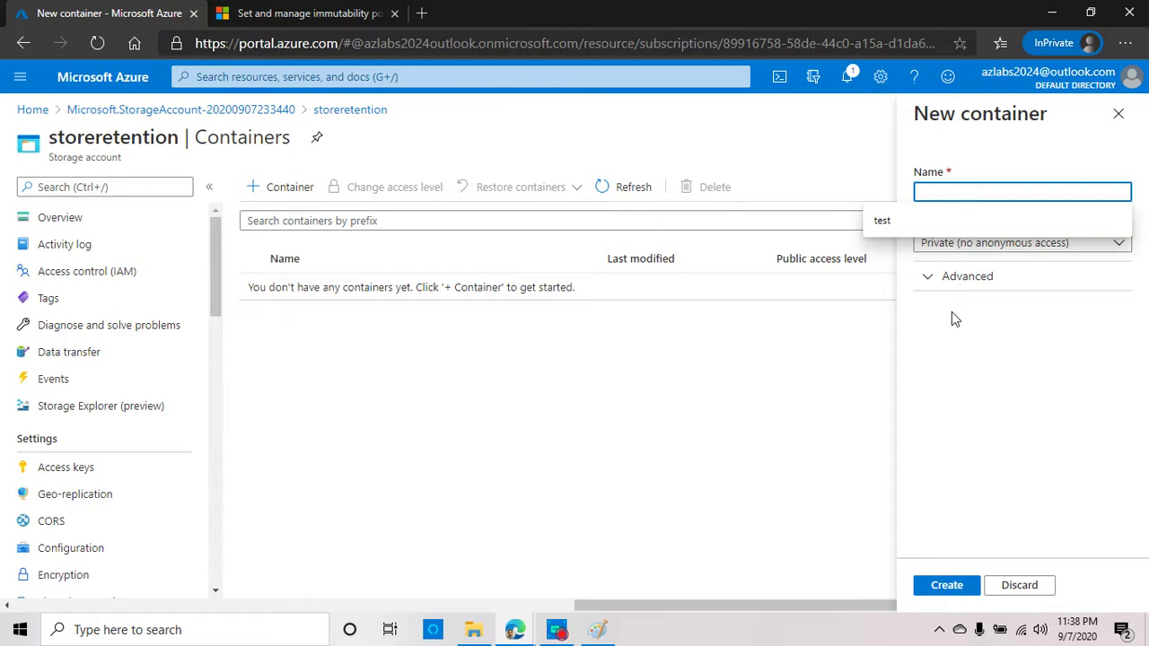
pyautogui.write('rete')
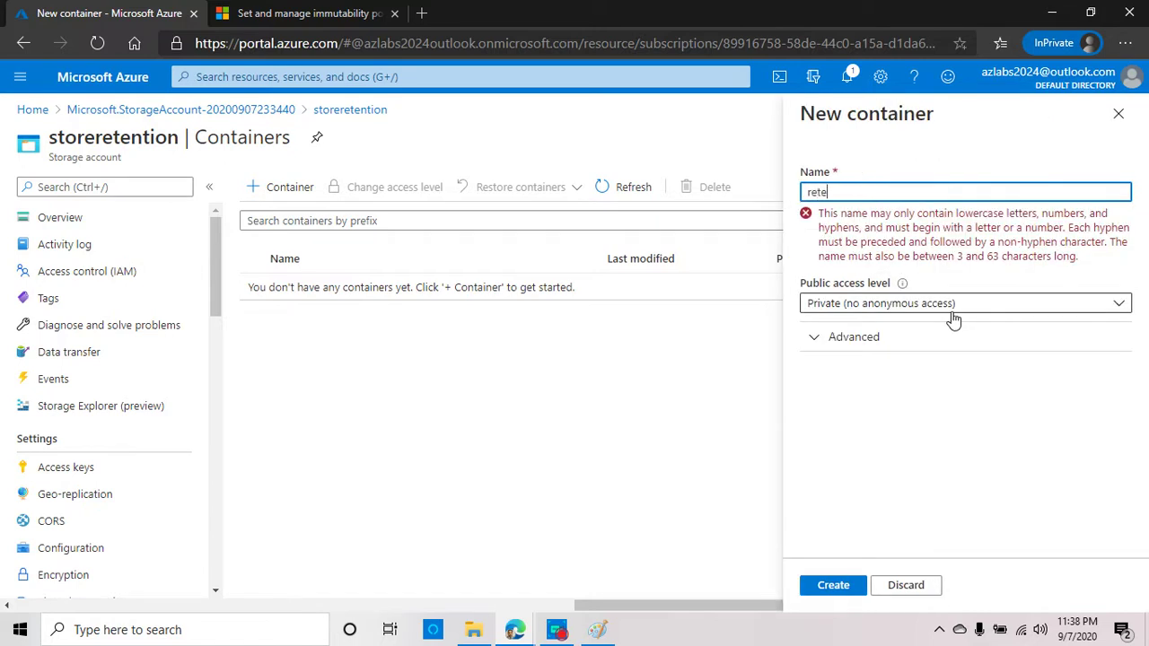
pyautogui.write('ntion')
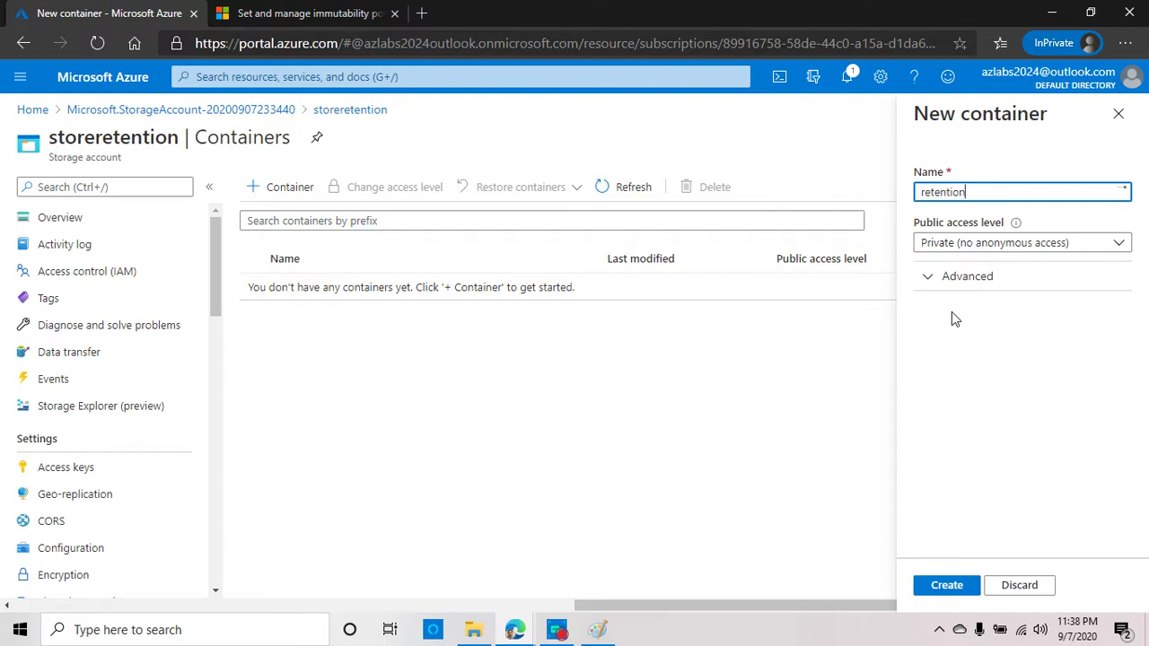
pyautogui.write('test')
pyautogui.click(950, 588)
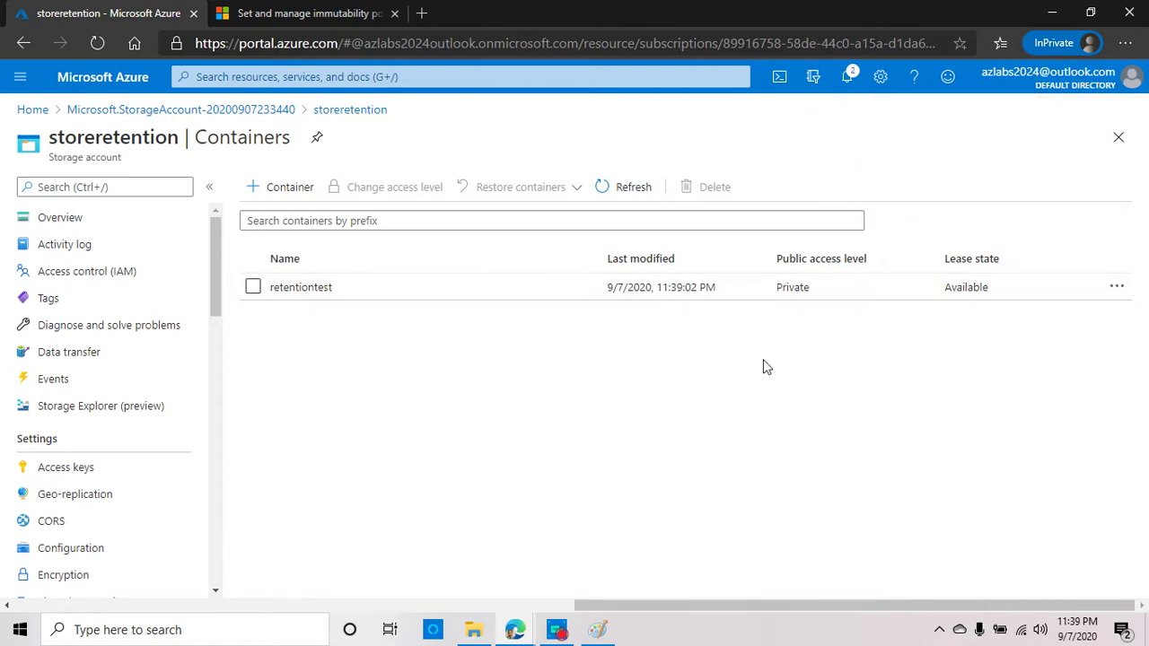
# Step: Open the retentiontest container and upload the image blank.png from the Pictures folder to it
pyautogui.click(316, 288)
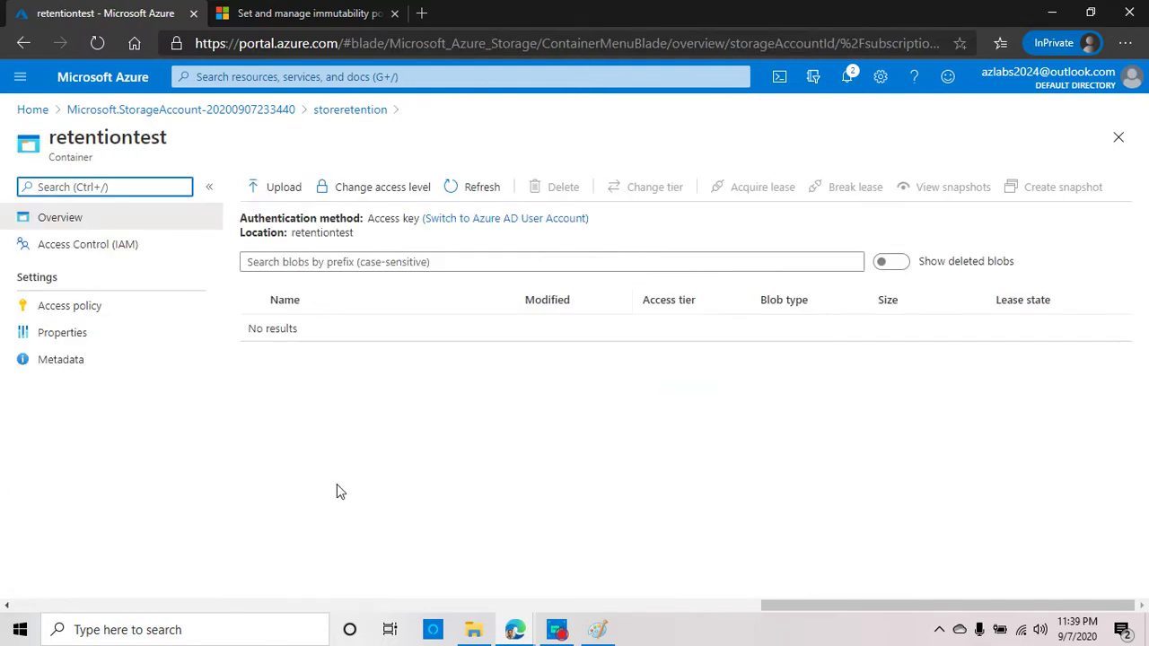
pyautogui.click(281, 189)
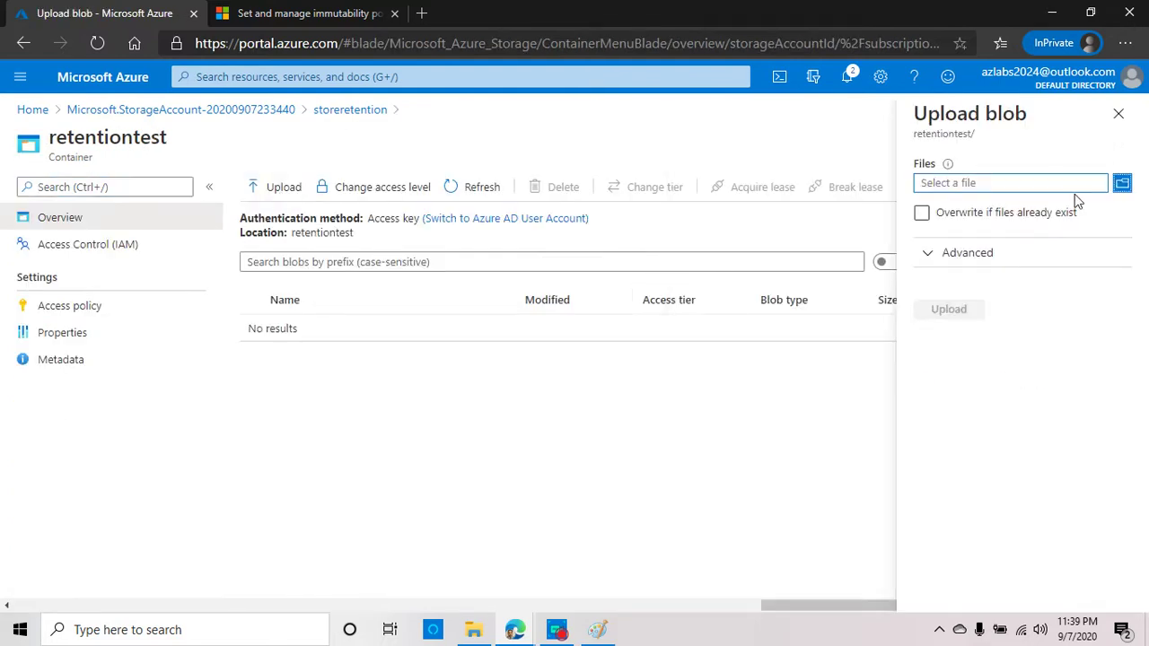
pyautogui.click(1122, 183)
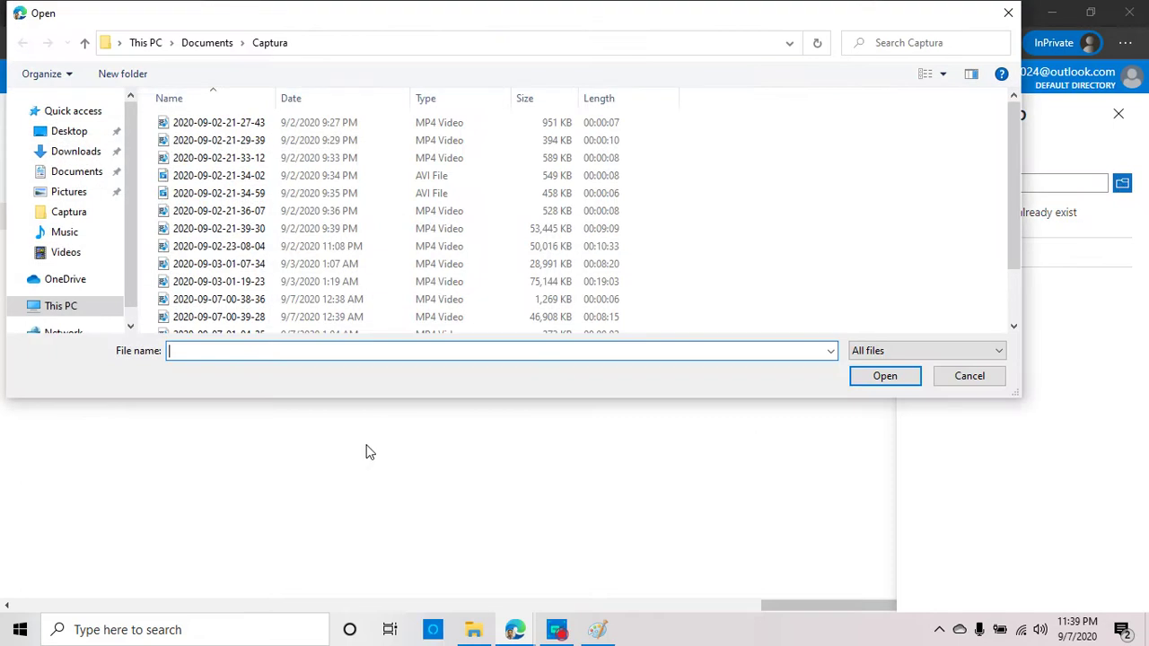
pyautogui.click(81, 193)
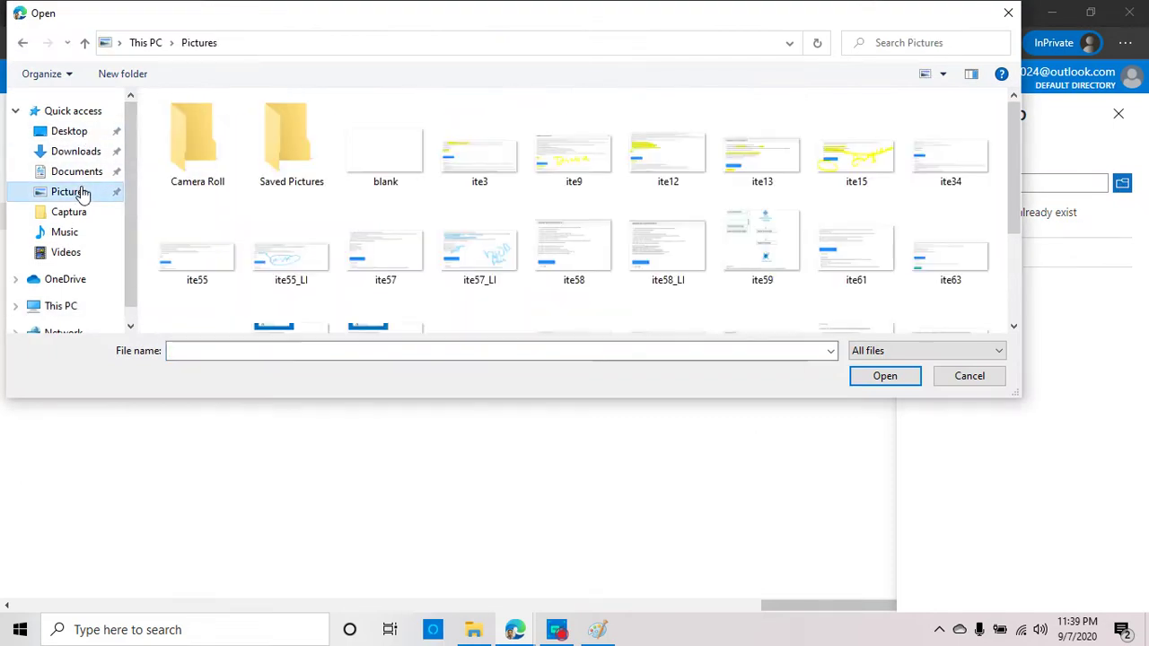
pyautogui.click(403, 167)
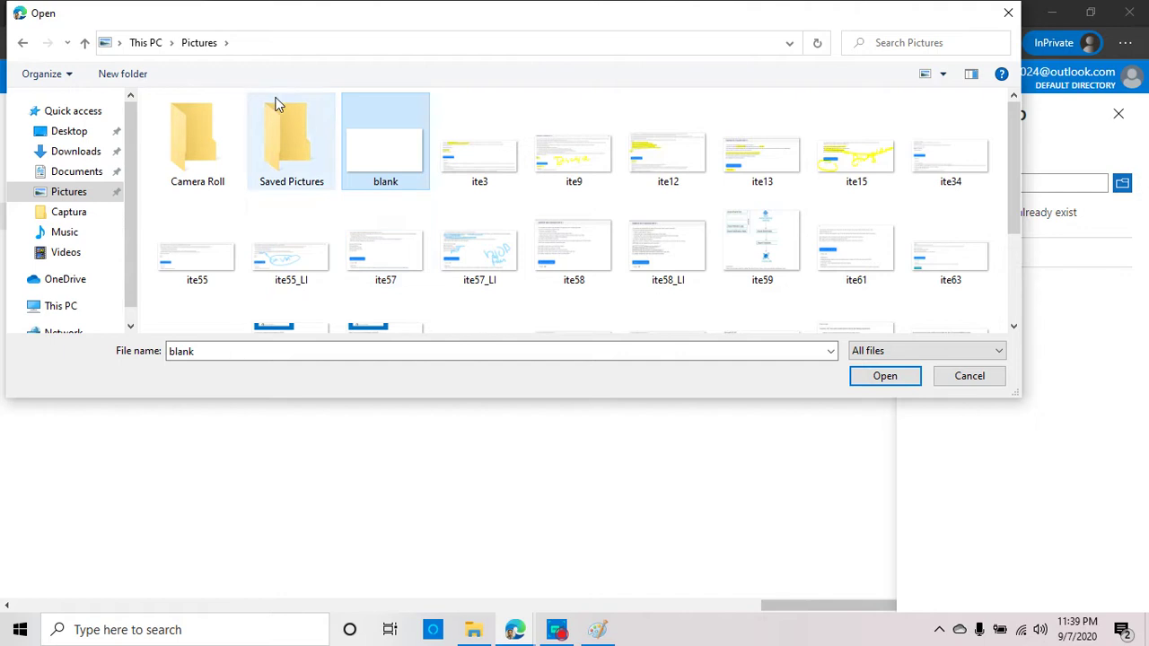
pyautogui.scroll(-2, 554, 218)
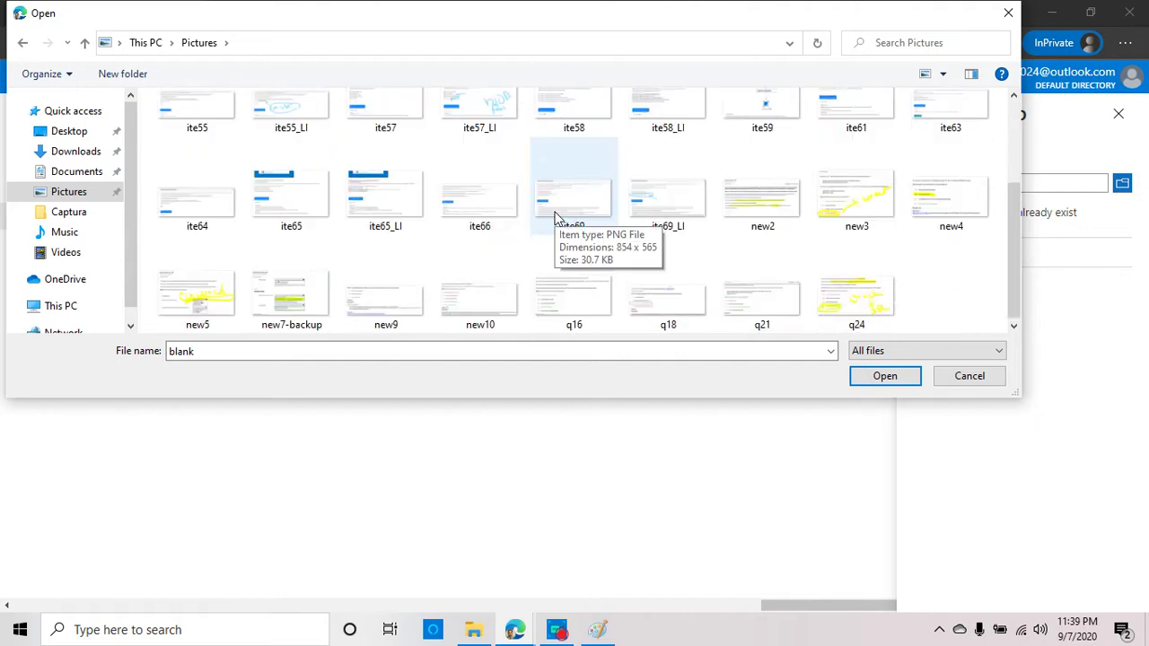
pyautogui.click(909, 377)
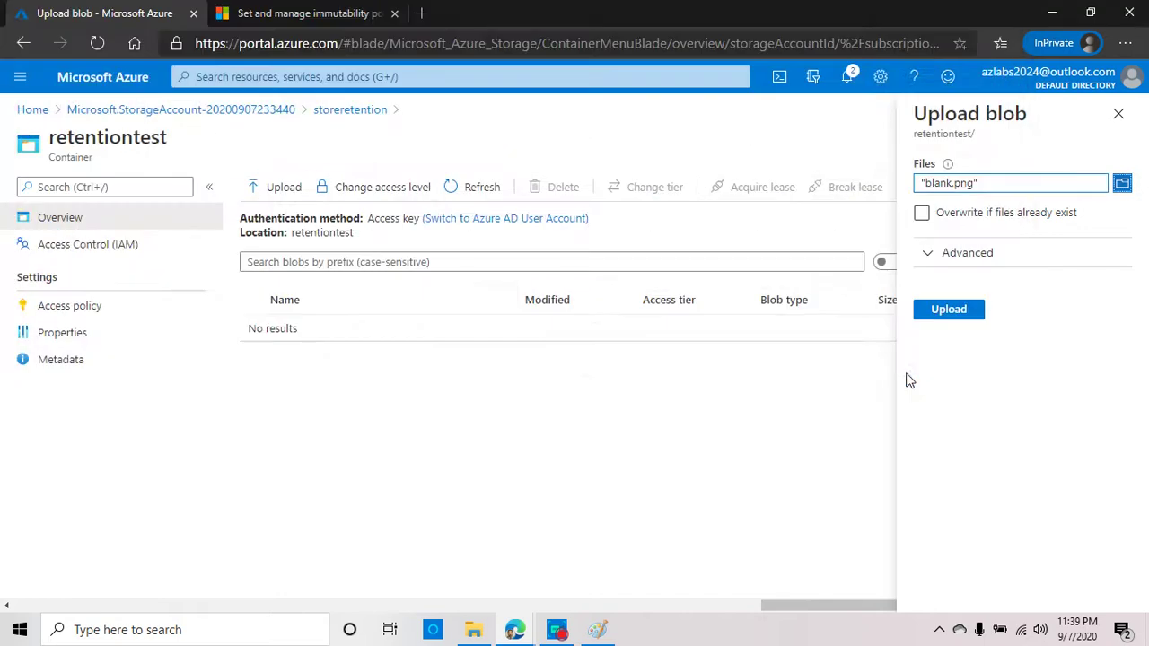
pyautogui.click(950, 311)
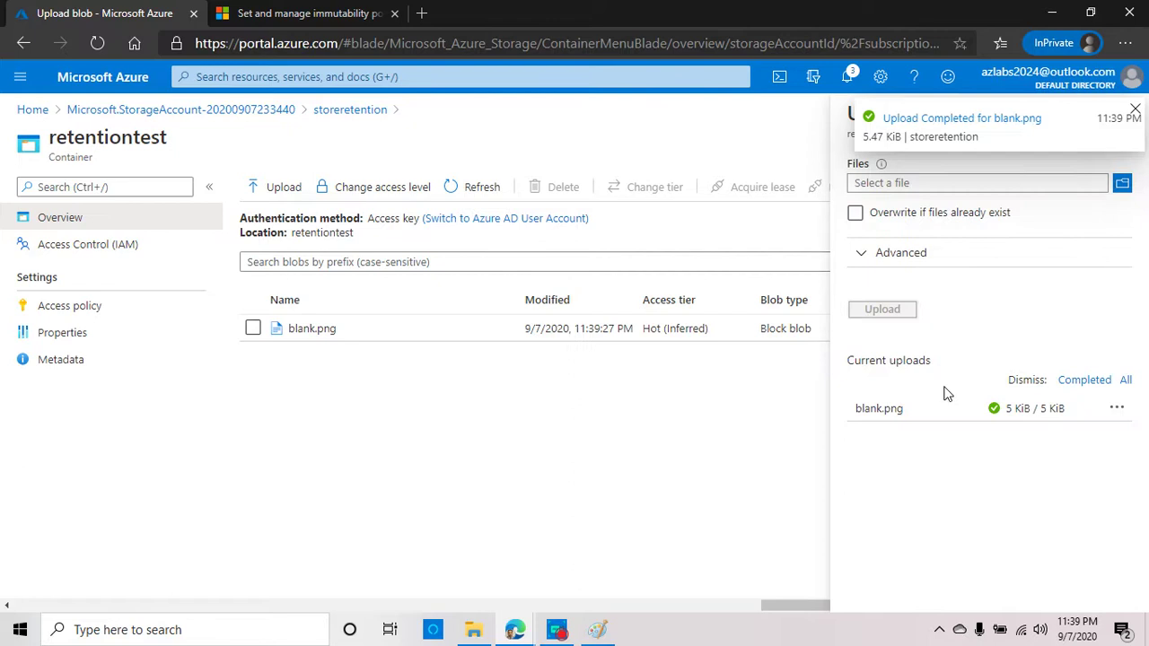
# Step: Close the upload pane and delete the blob blank.png from the retentiontest container
pyautogui.click(1135, 111)
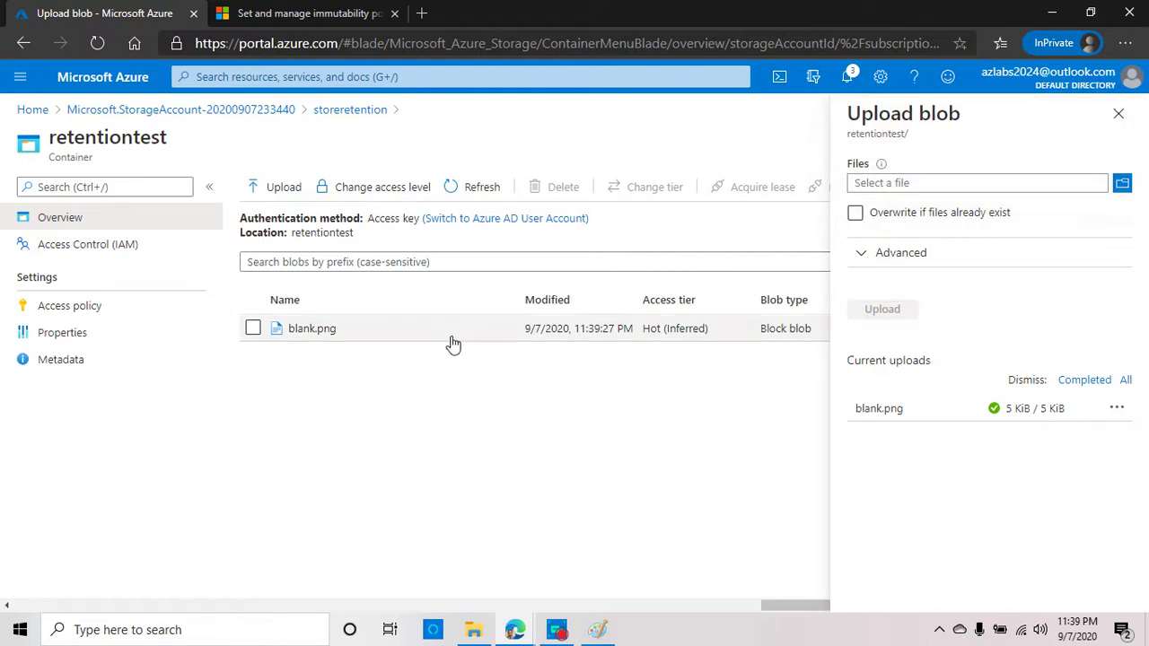
pyautogui.click(1118, 118)
pyautogui.click(1119, 331)
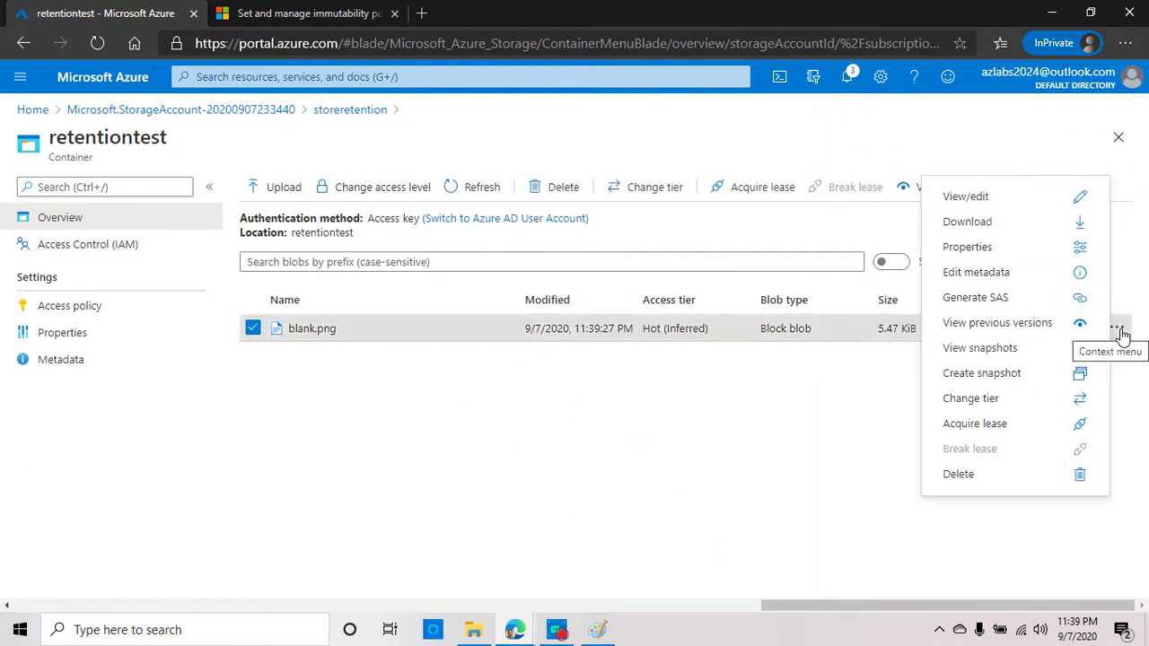
pyautogui.click(959, 475)
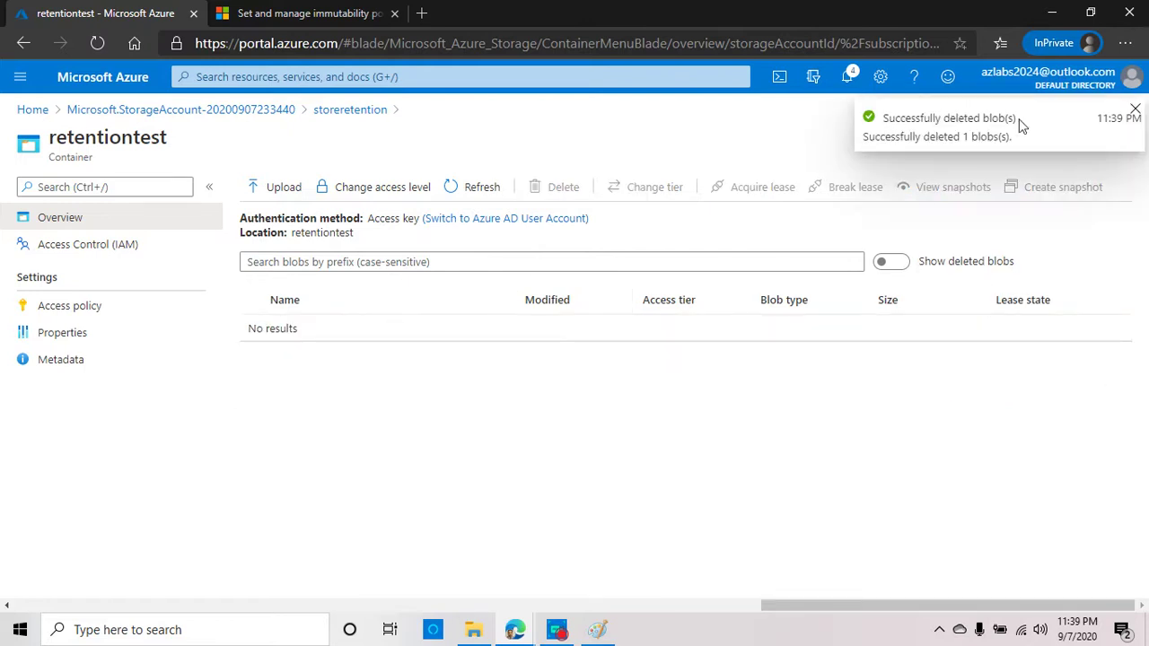
# Step: Upload blank.png from the Pictures folder to the retentiontest container again and close the upload pane
pyautogui.click(267, 188)
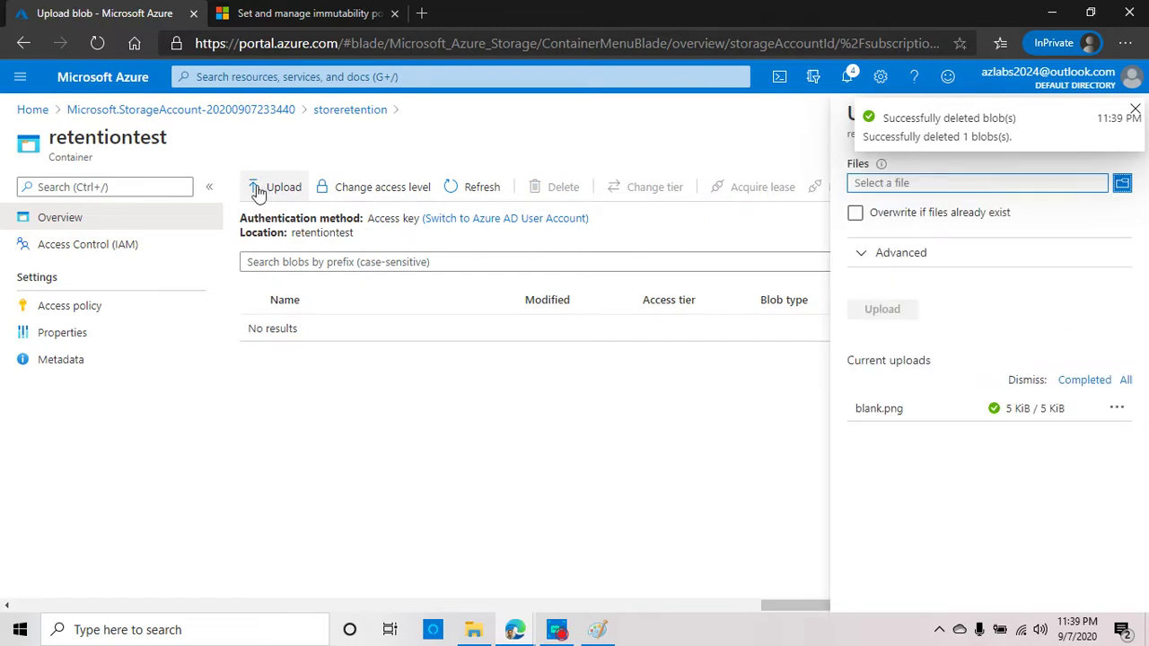
pyautogui.click(1122, 183)
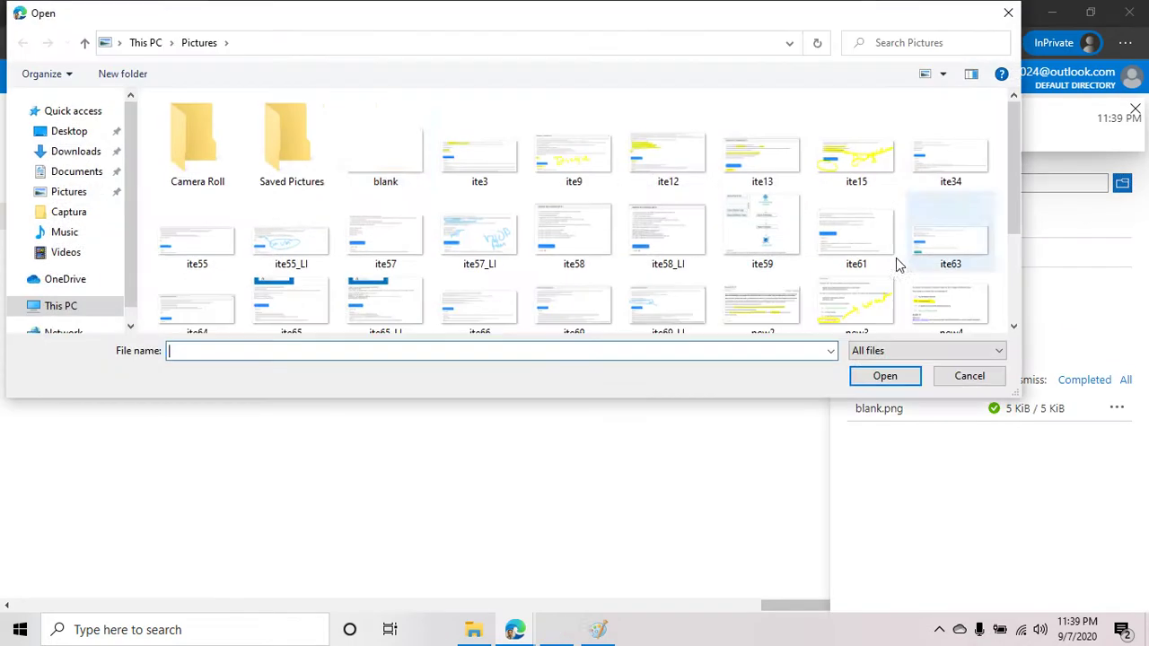
pyautogui.click(385, 148)
pyautogui.click(898, 377)
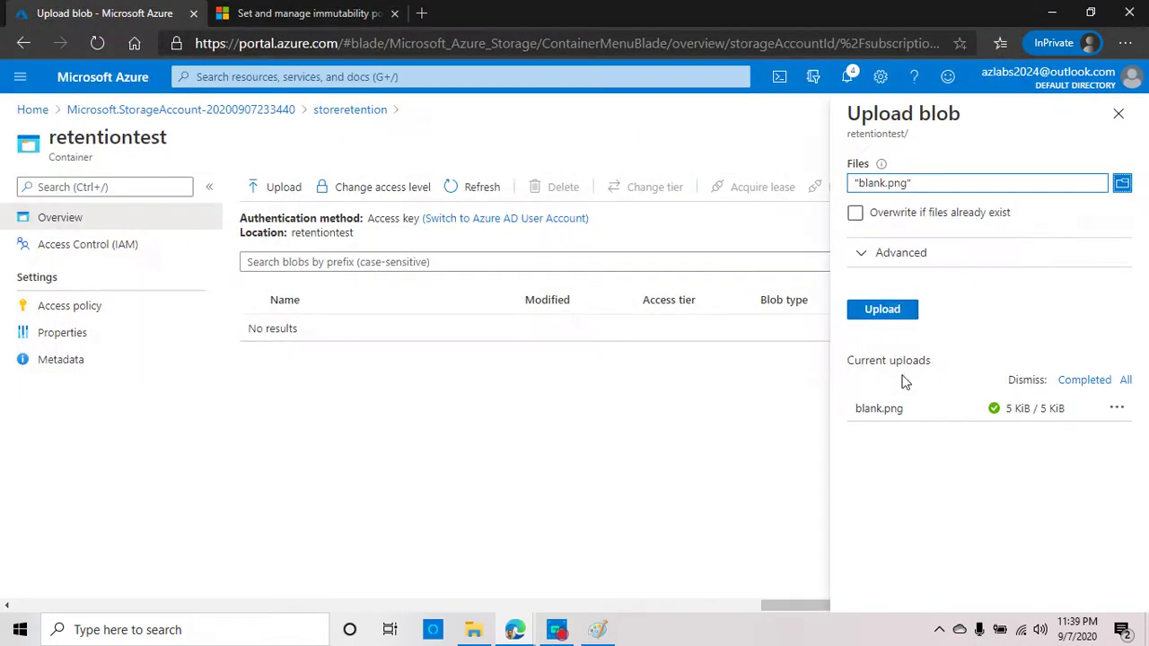
pyautogui.click(882, 309)
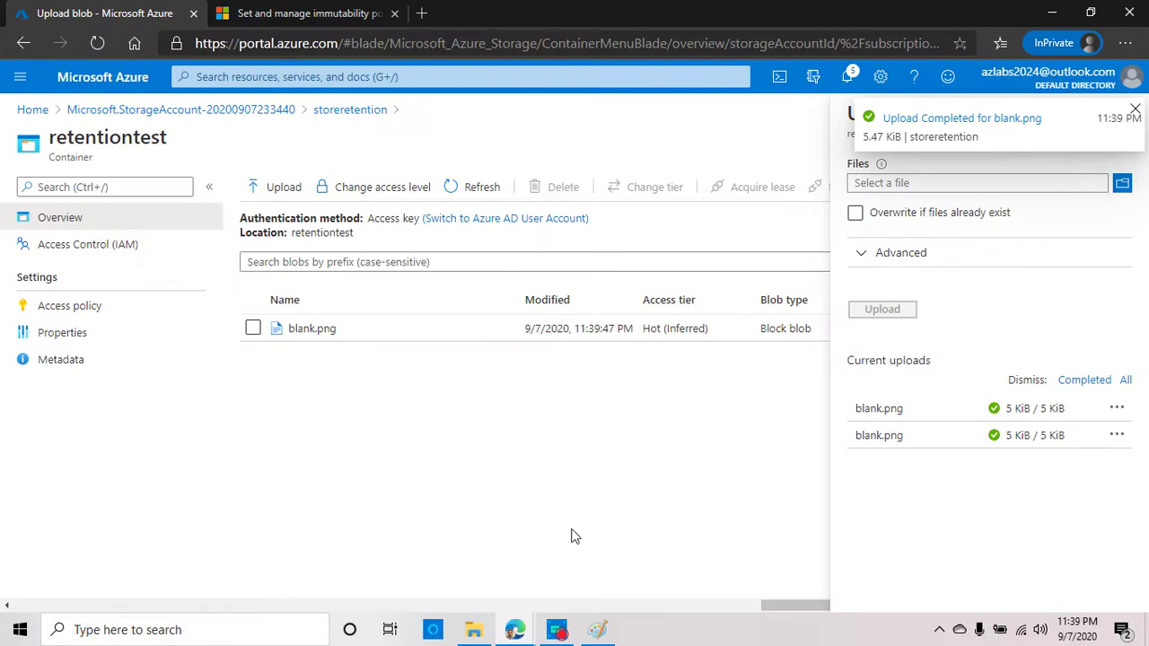
pyautogui.click(1135, 110)
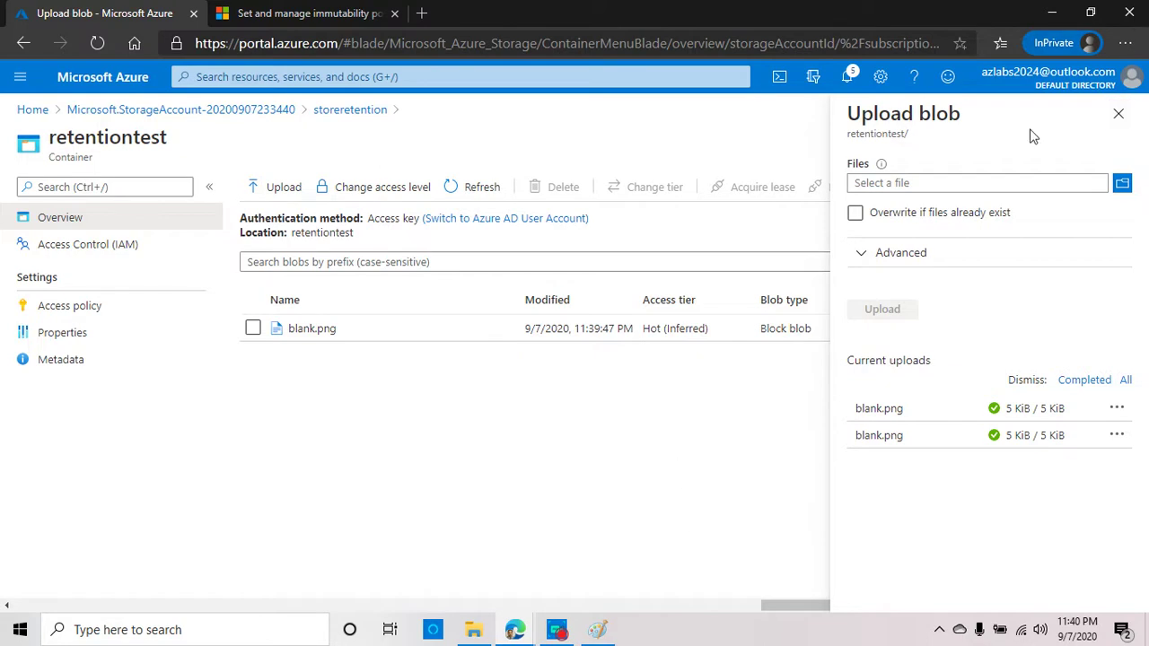
pyautogui.click(1118, 114)
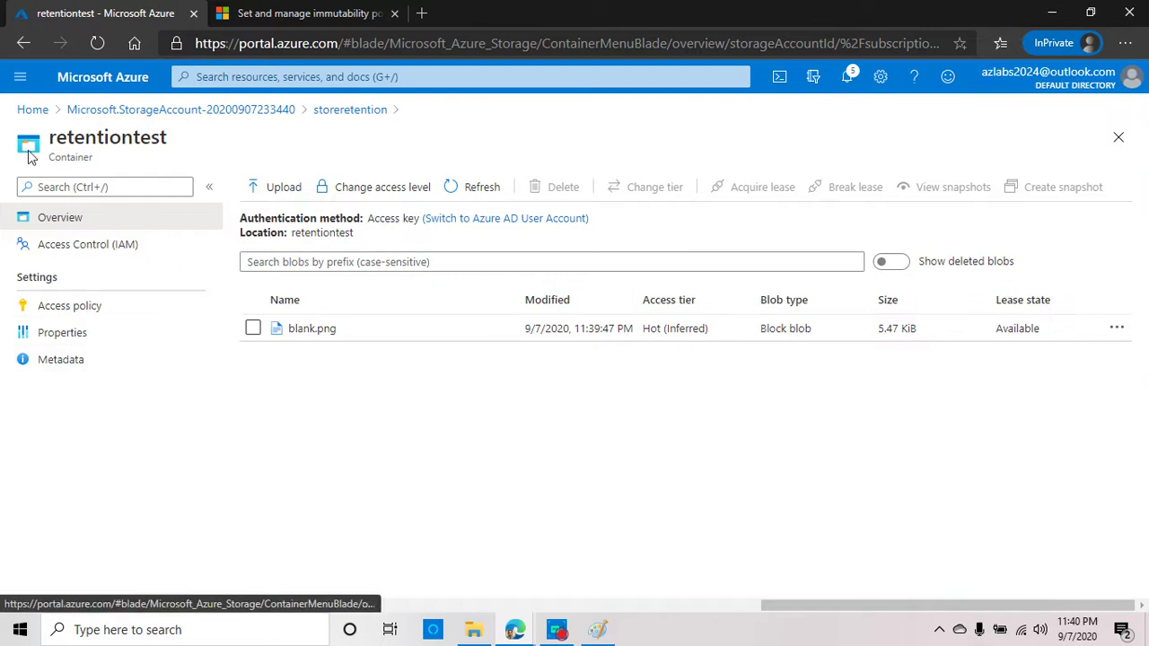
# Step: Leave the container, search the portal for Storage accounts, and open the storeretention account
pyautogui.click(239, 115)
pyautogui.click(235, 78)
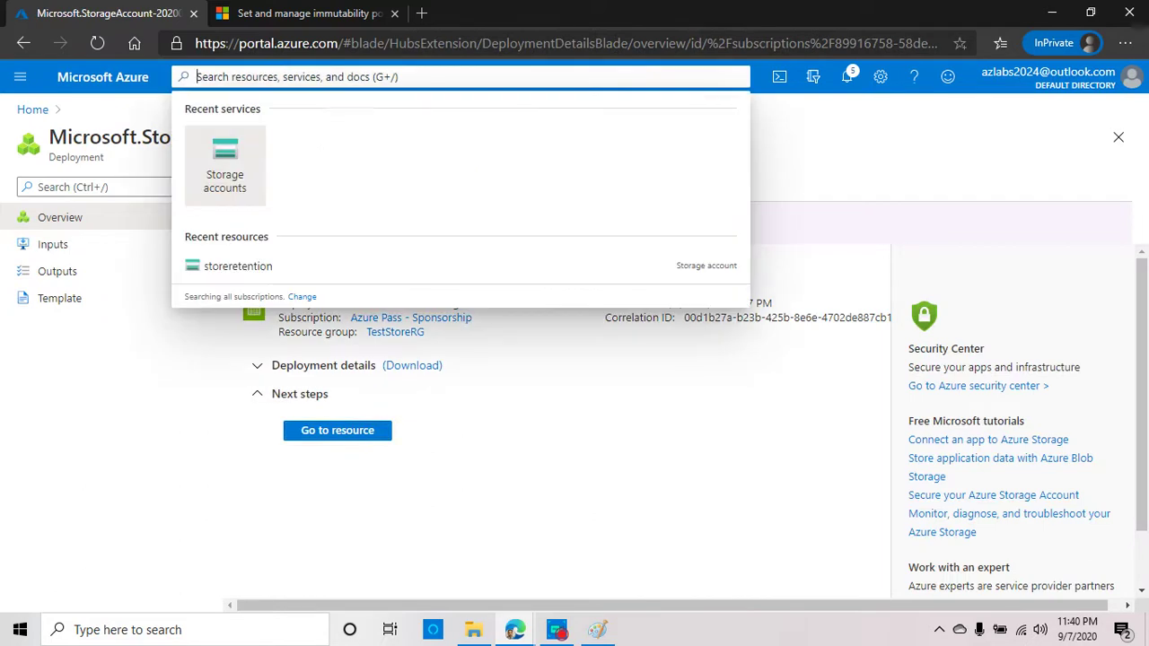
pyautogui.write('stor')
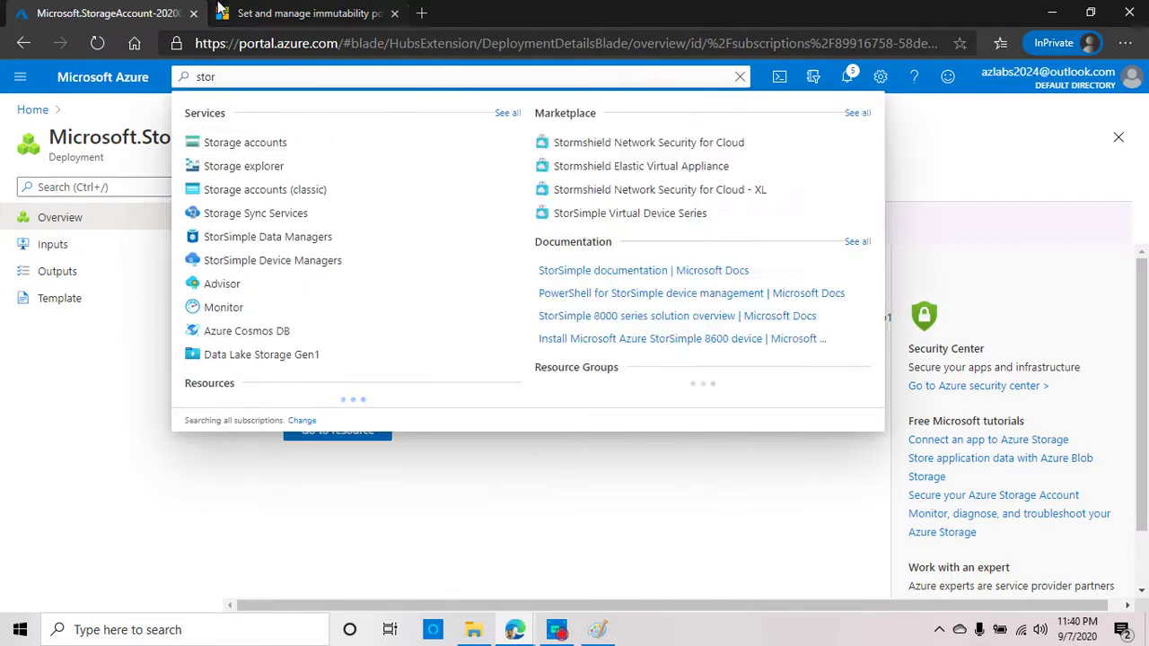
pyautogui.click(267, 147)
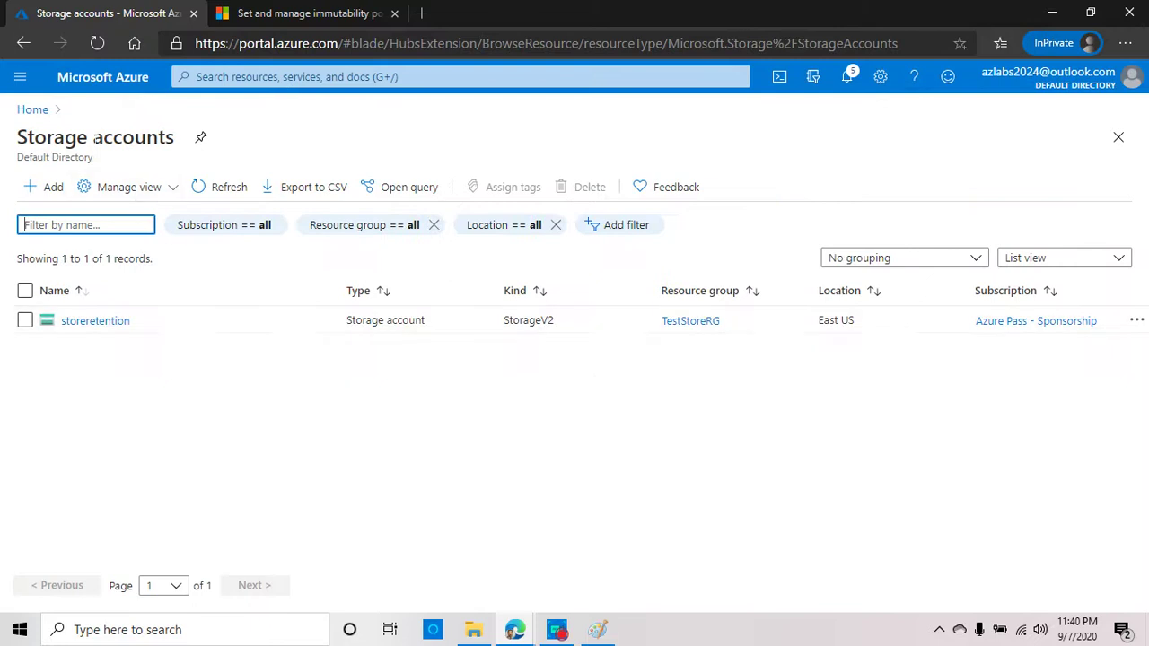
pyautogui.click(96, 323)
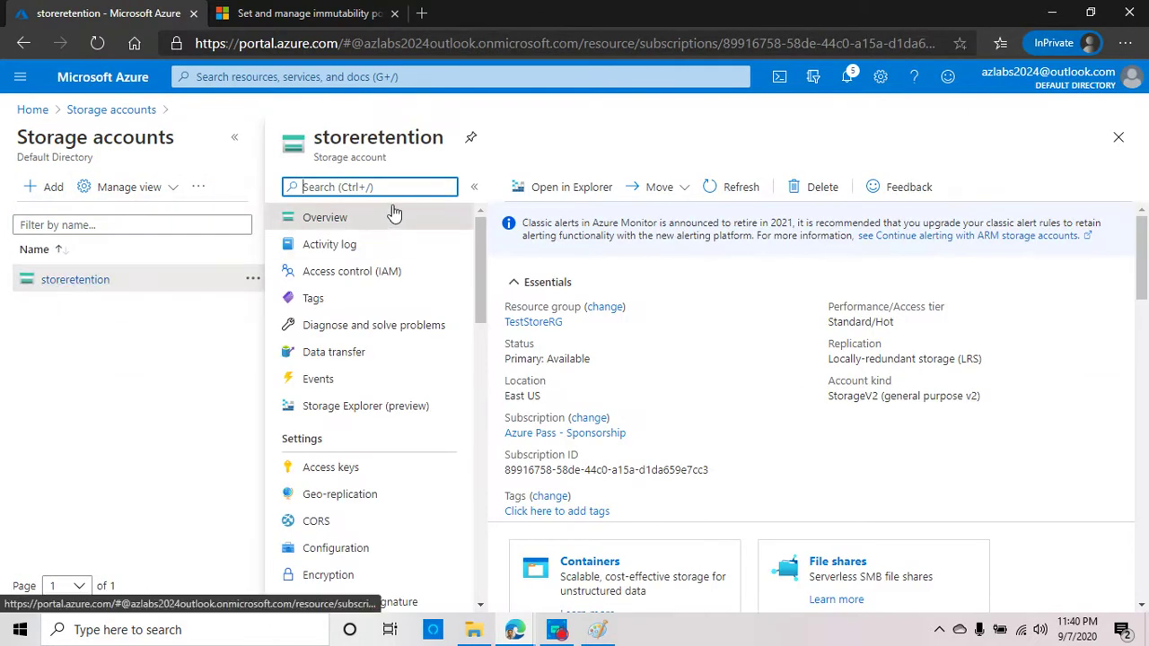
# Step: Open the retentiontest container from the storeretention account's containers and show its access policy settings
pyautogui.scroll(-1, 736, 449)
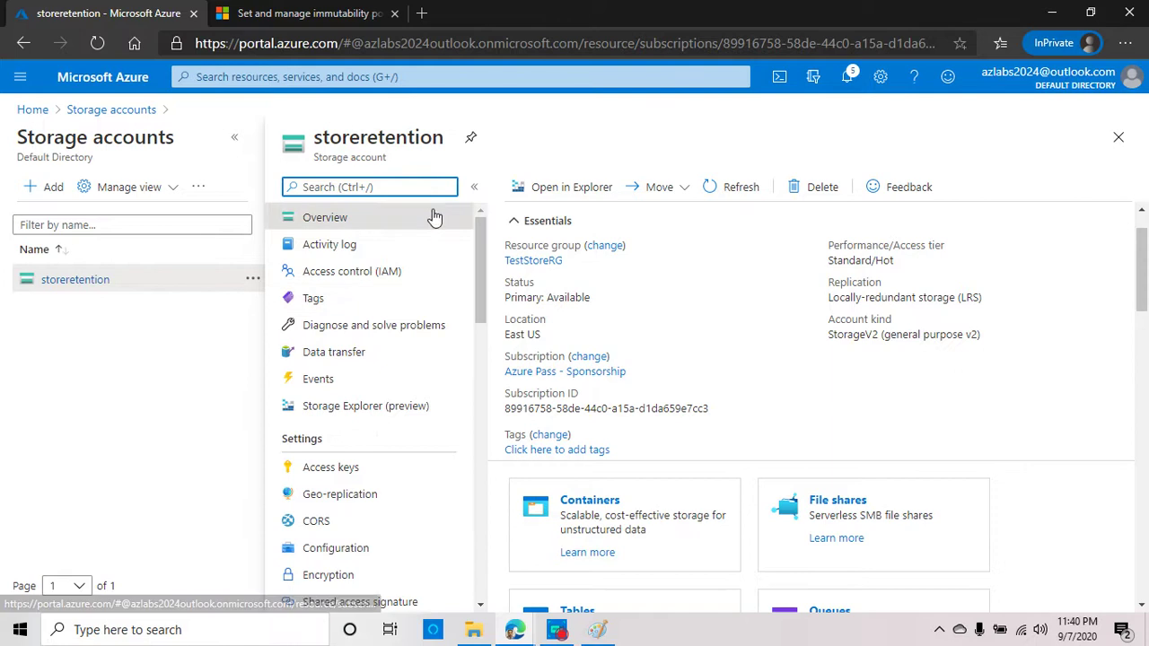
pyautogui.scroll(-1, 433, 217)
pyautogui.click(590, 505)
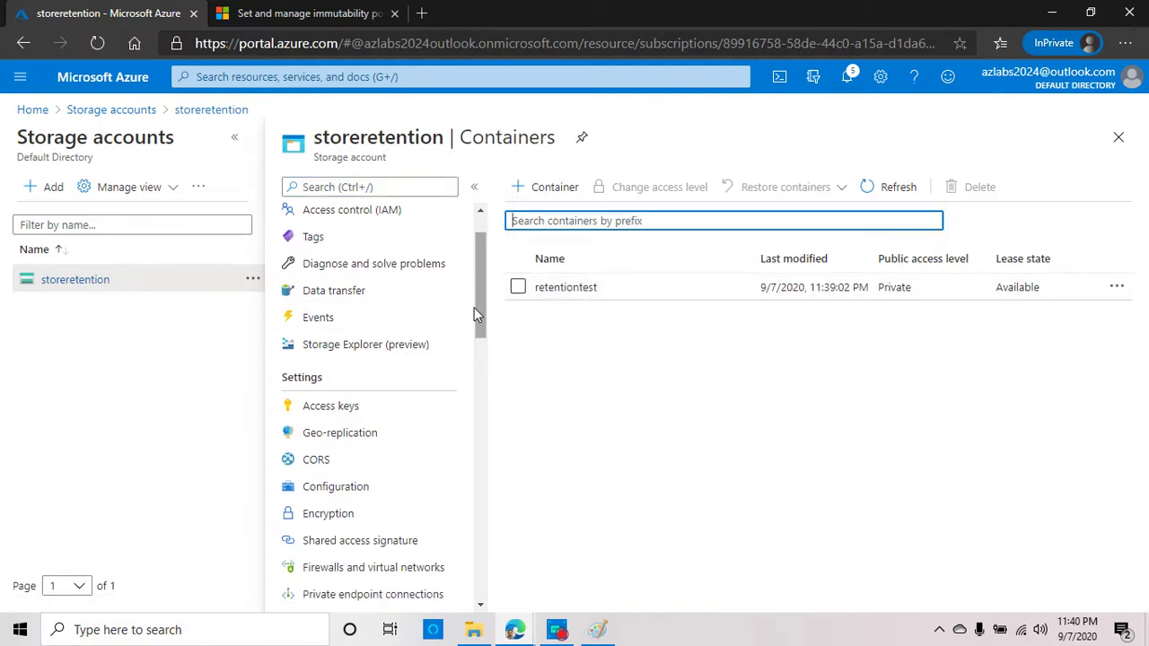
pyautogui.click(587, 290)
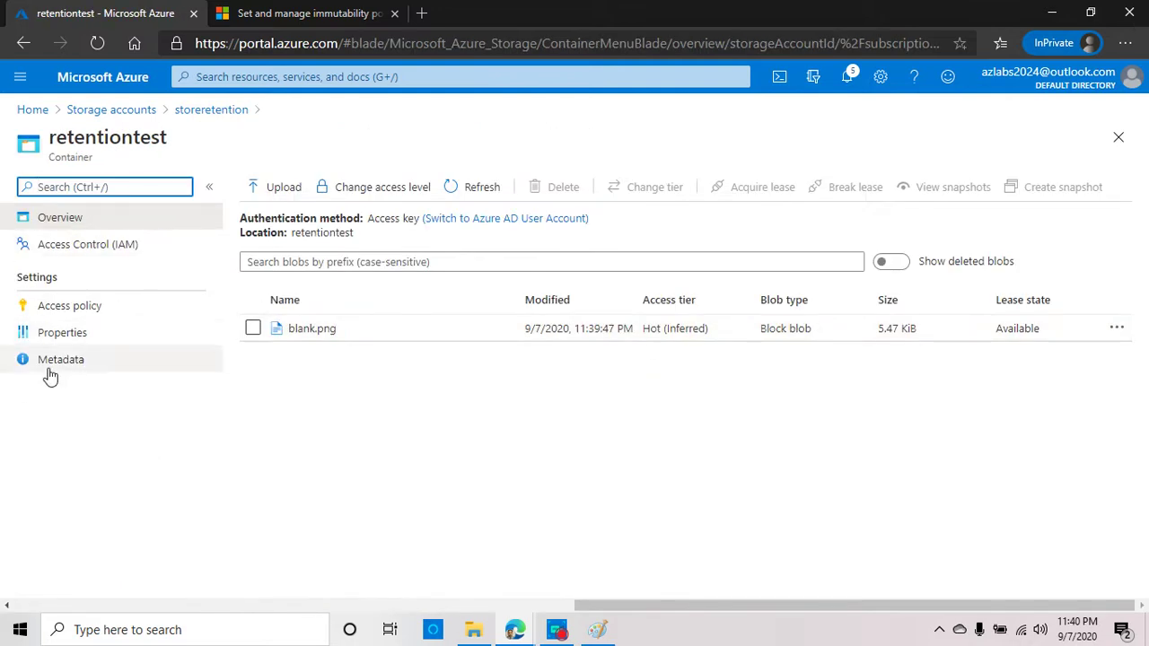
pyautogui.click(110, 310)
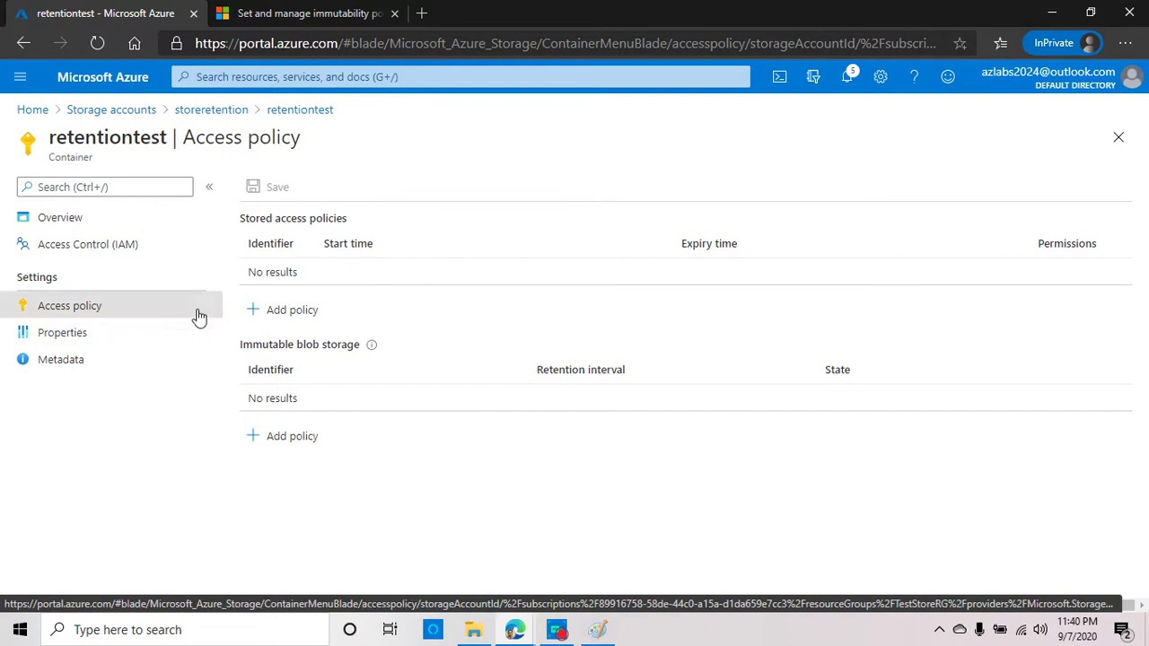
pyautogui.tripleClick(326, 222)
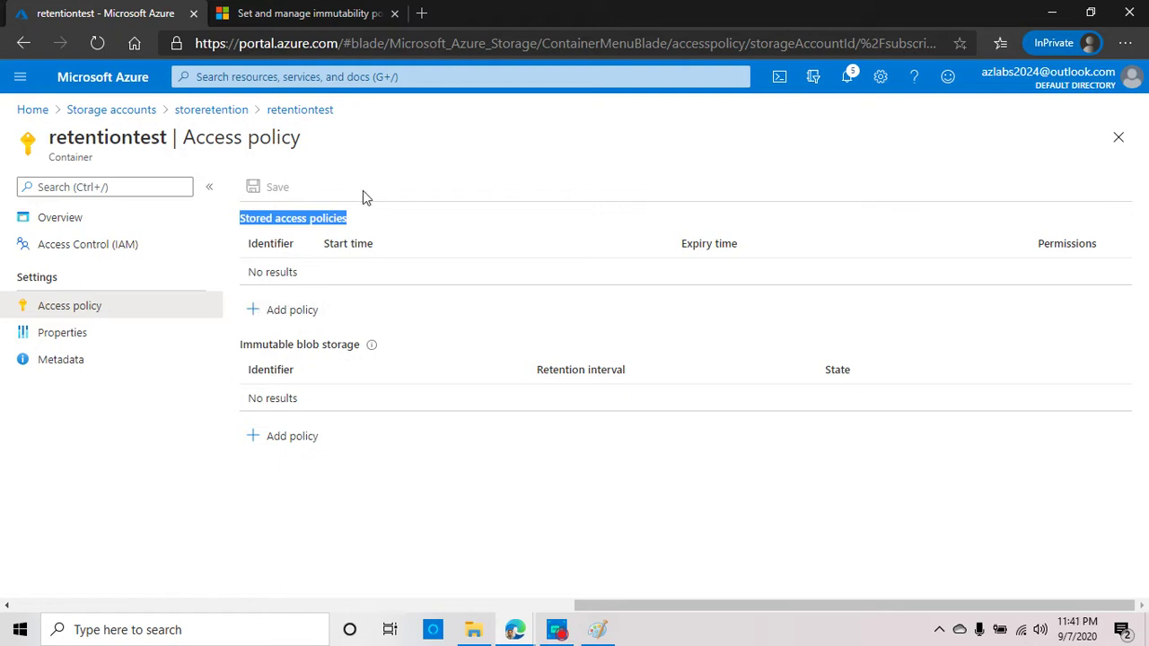
pyautogui.click(292, 310)
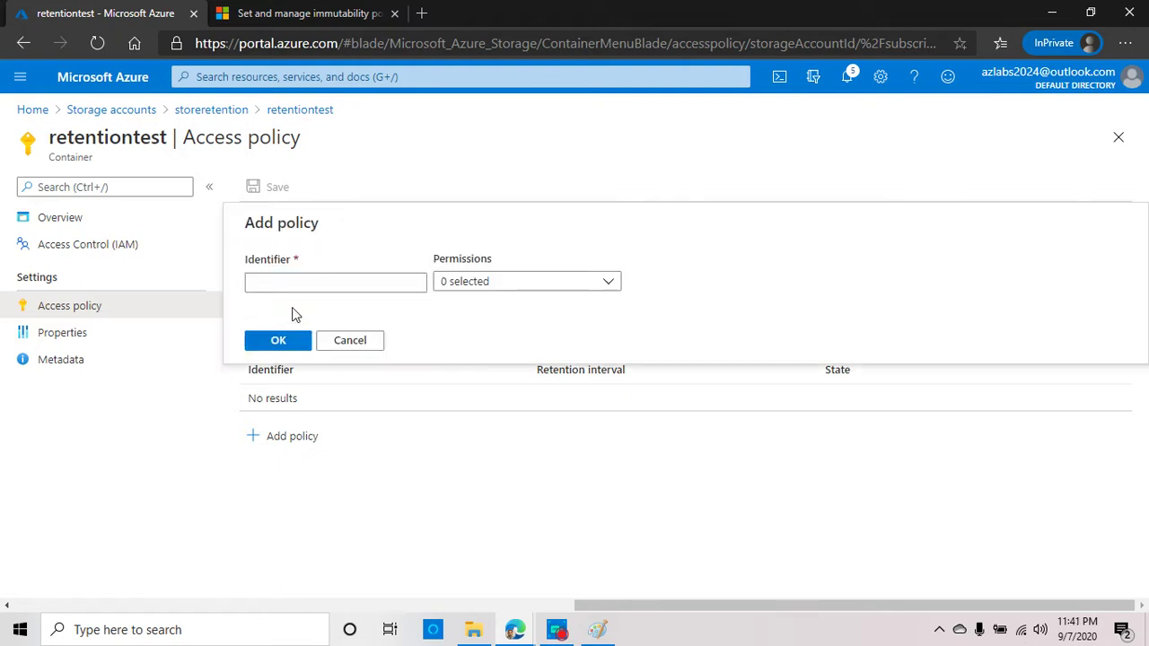
pyautogui.click(544, 283)
pyautogui.click(554, 389)
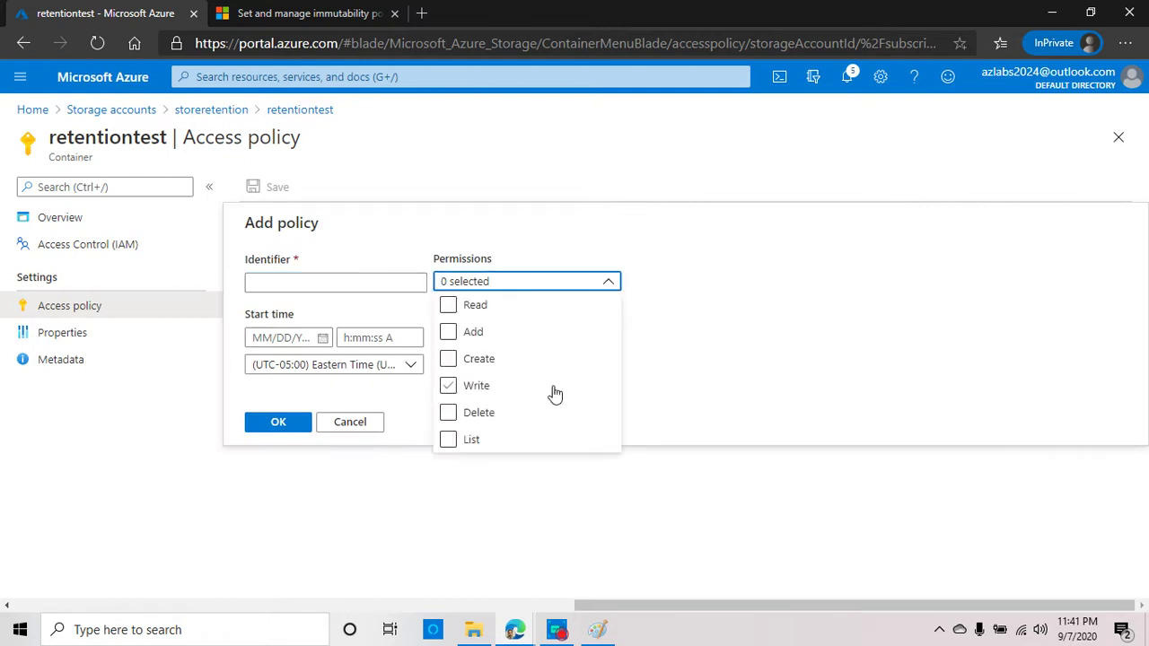
pyautogui.click(541, 359)
pyautogui.click(509, 308)
pyautogui.click(366, 426)
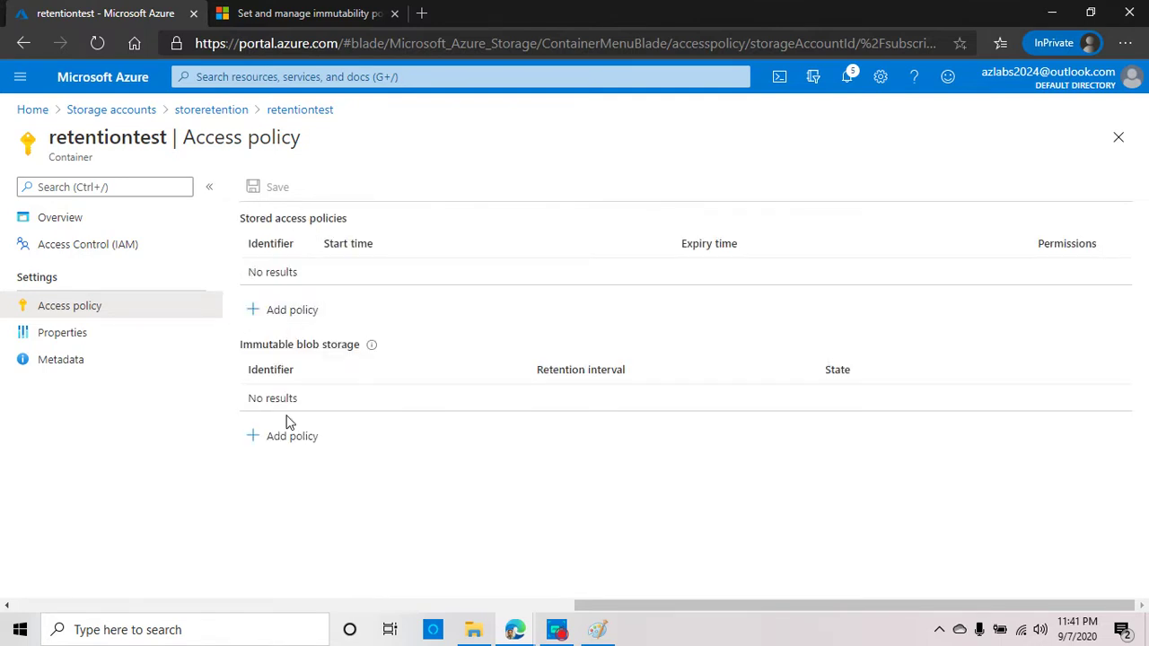
# Step: Add an immutable blob storage policy of type Legal hold with the tag FINRA to the retentiontest container
pyautogui.doubleClick(267, 348)
pyautogui.tripleClick(332, 355)
pyautogui.moveTo(378, 353)
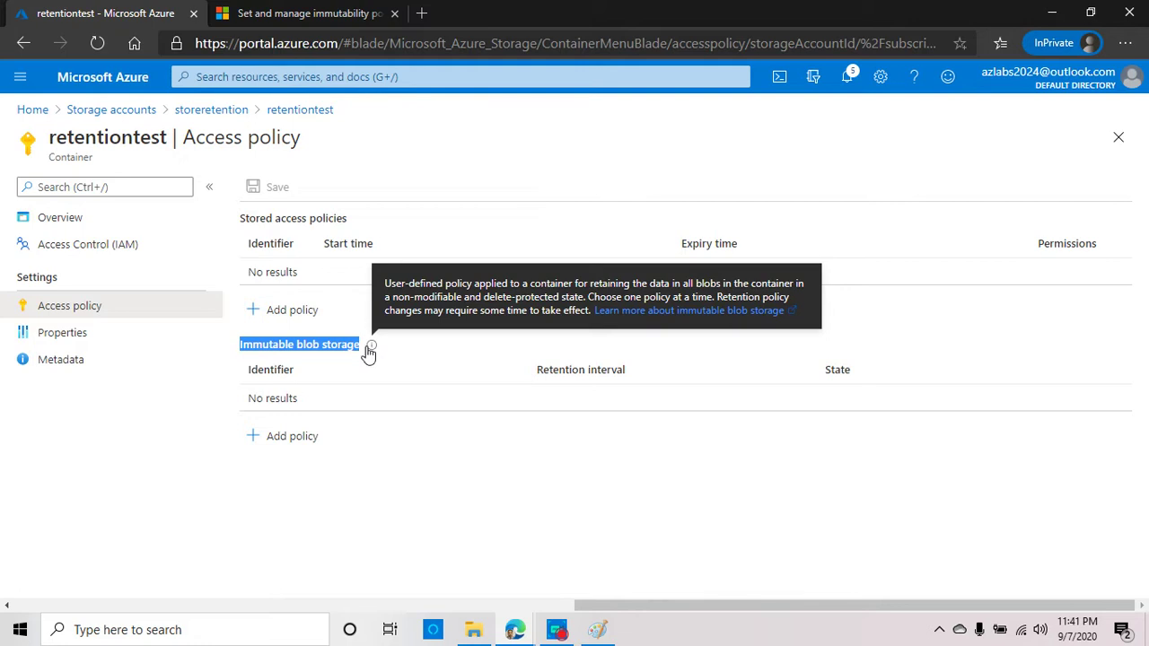
pyautogui.click(294, 437)
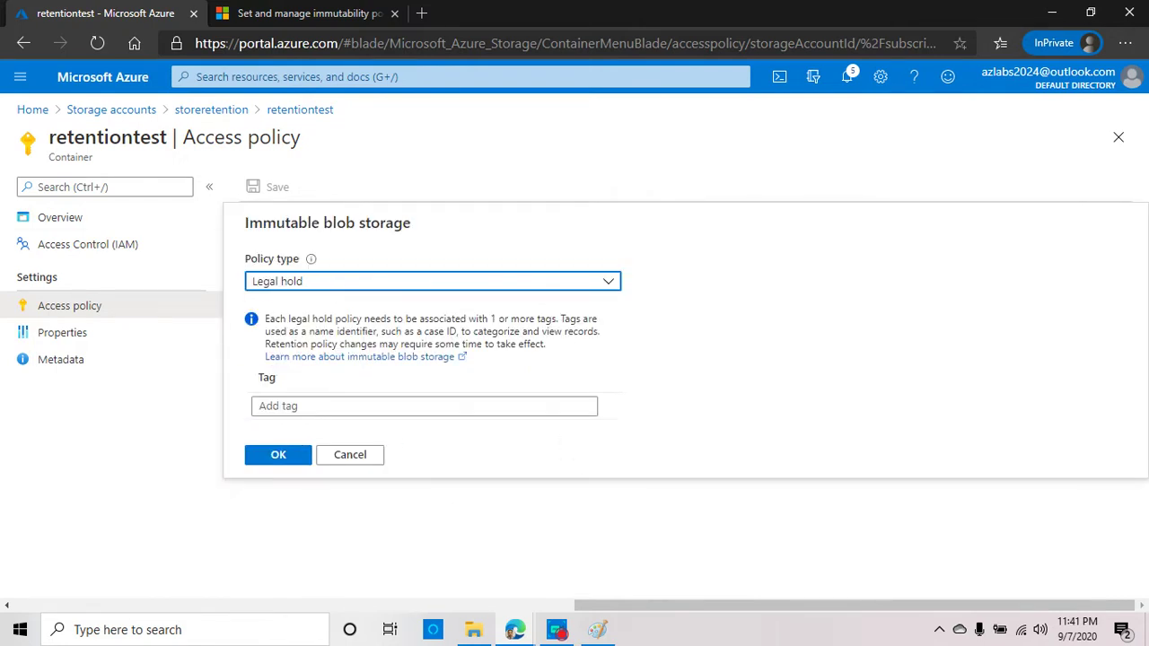
pyautogui.click(354, 285)
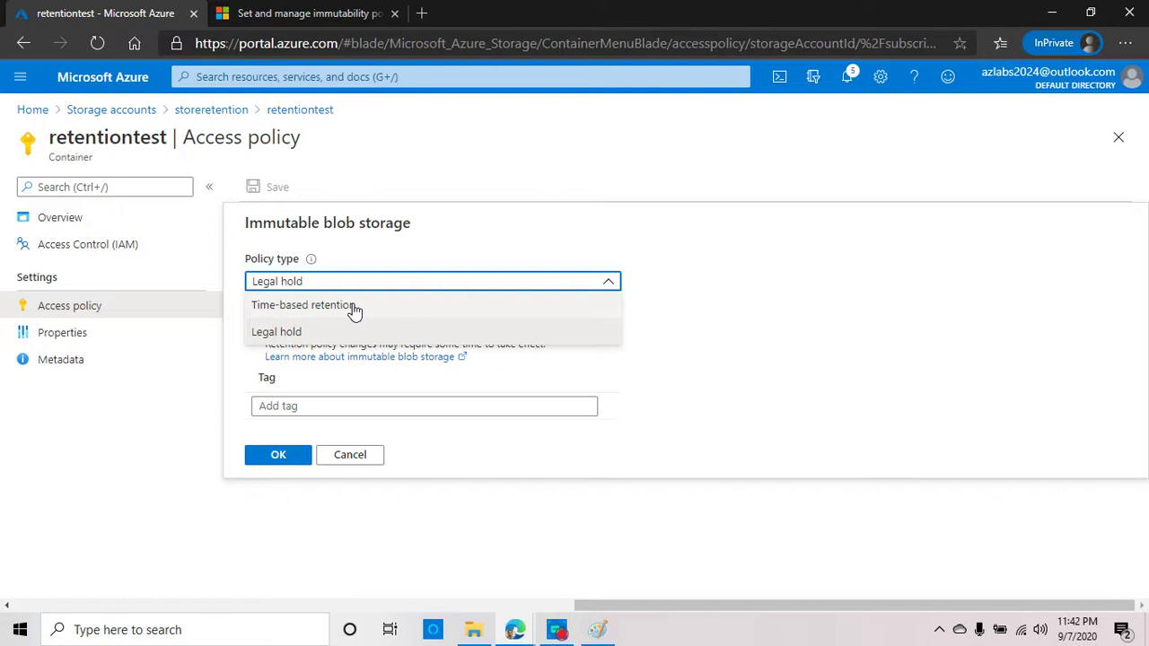
pyautogui.click(539, 241)
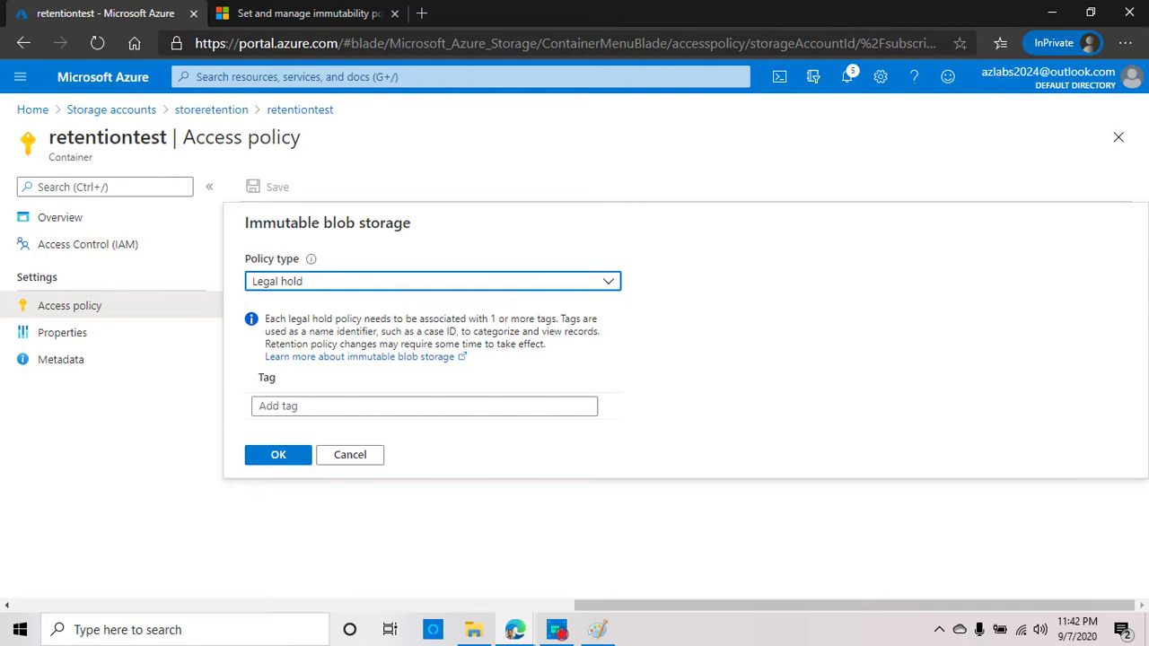
pyautogui.moveTo(417, 320); pyautogui.dragTo(597, 351)
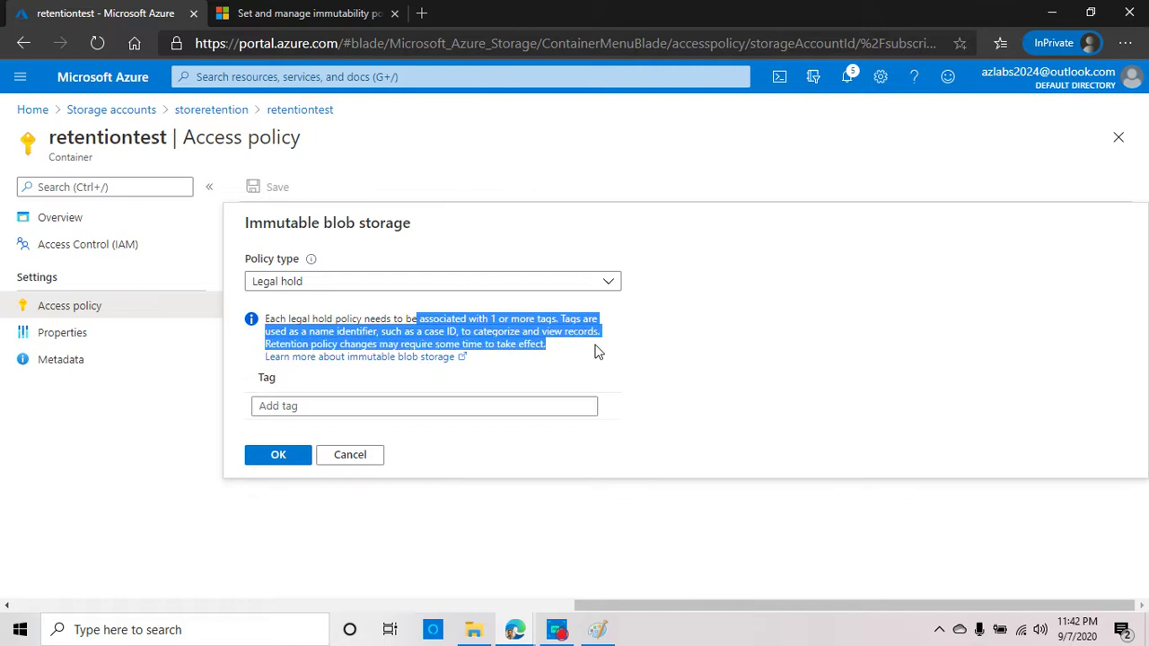
pyautogui.moveTo(597, 351); pyautogui.dragTo(595, 359)
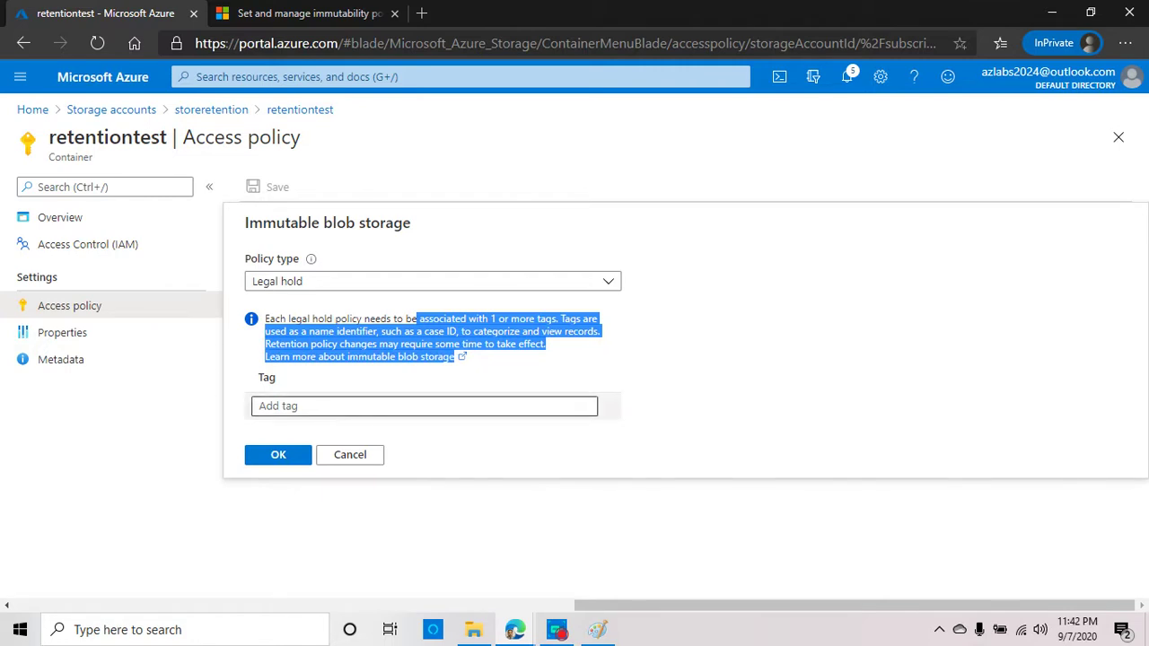
pyautogui.click(422, 405)
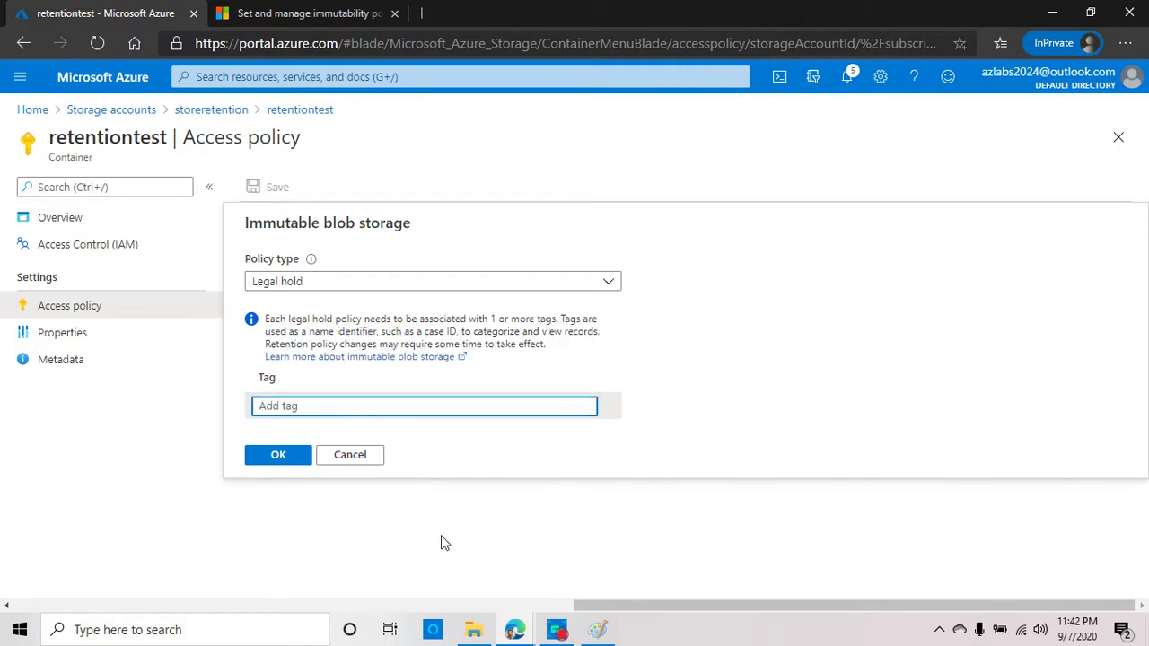
pyautogui.write('FINRA')
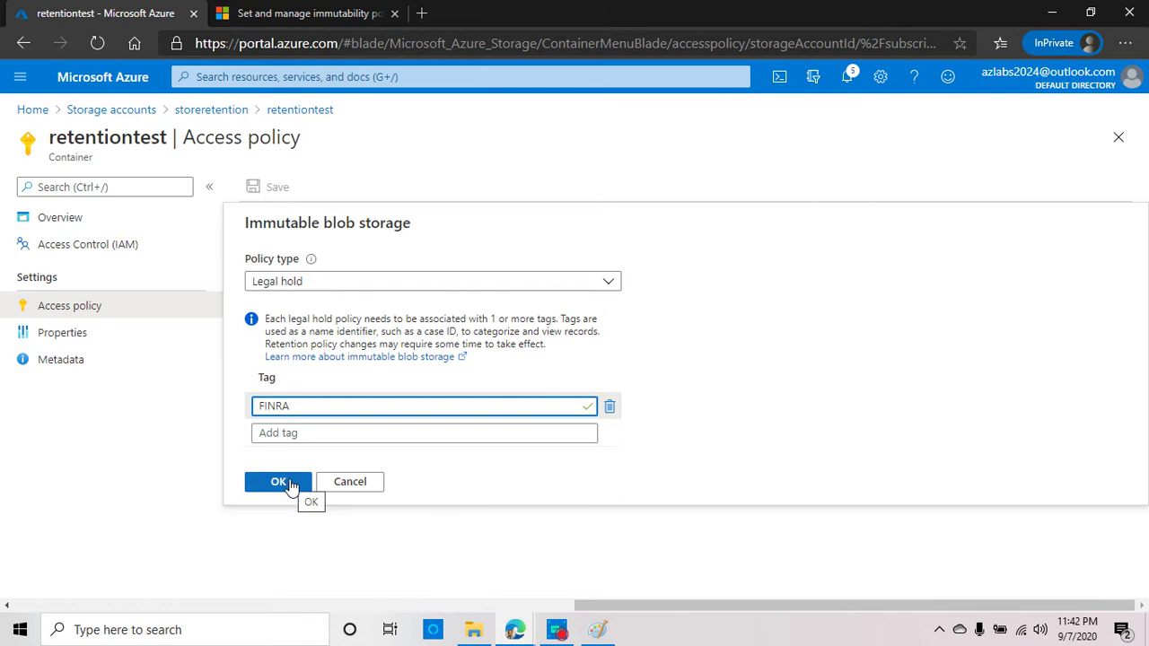
pyautogui.click(289, 485)
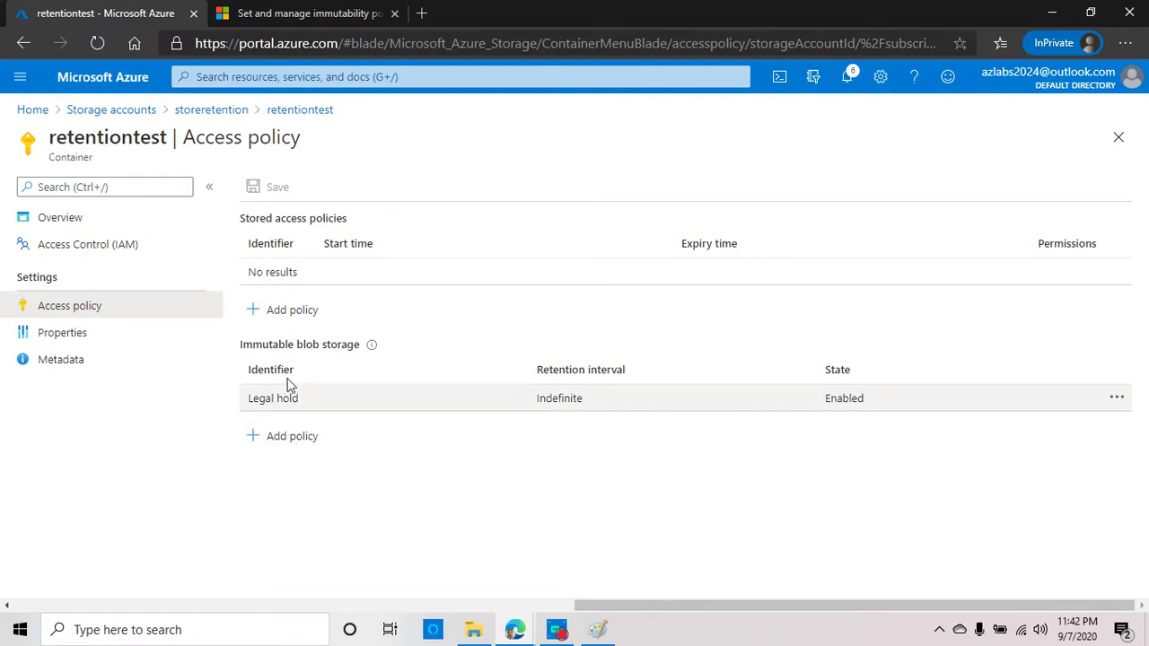
# Step: Examine the legal hold policy's retention interval and state, and view its tag details without saving any changes
pyautogui.moveTo(248, 349); pyautogui.dragTo(361, 351)
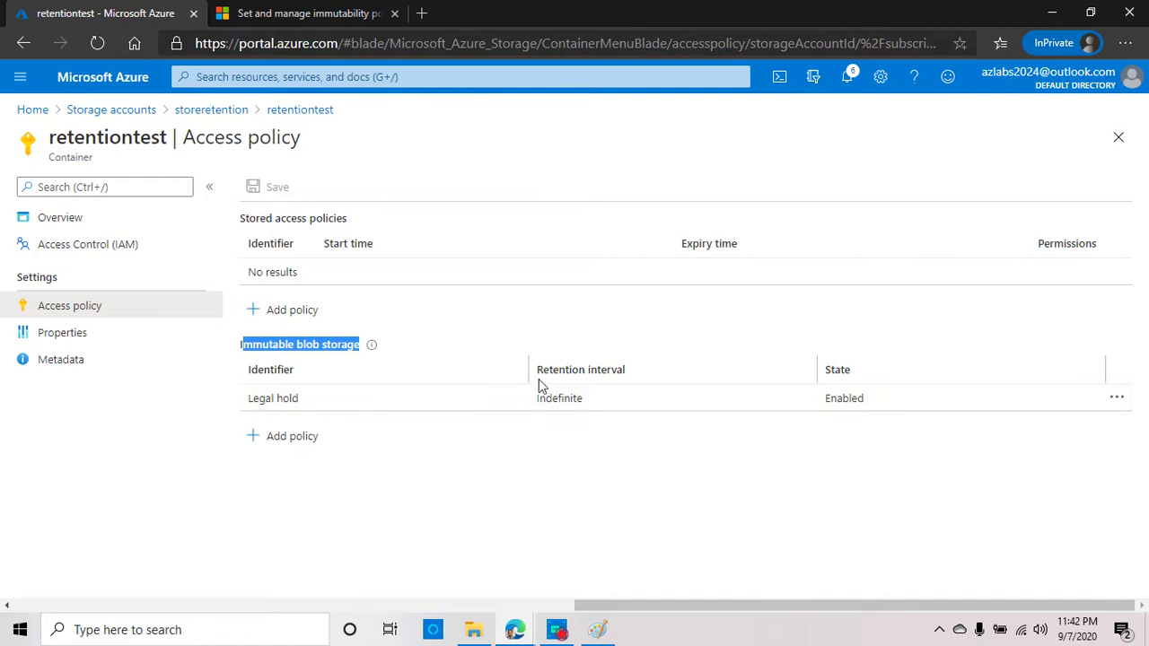
pyautogui.moveTo(585, 399); pyautogui.dragTo(536, 403)
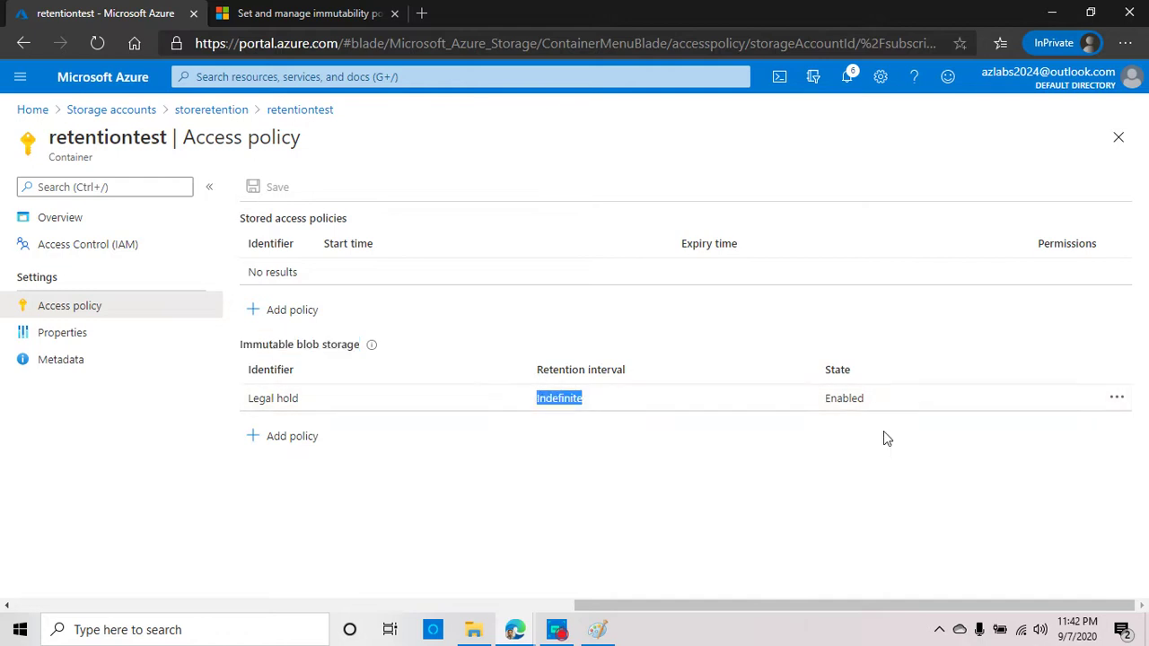
pyautogui.doubleClick(842, 398)
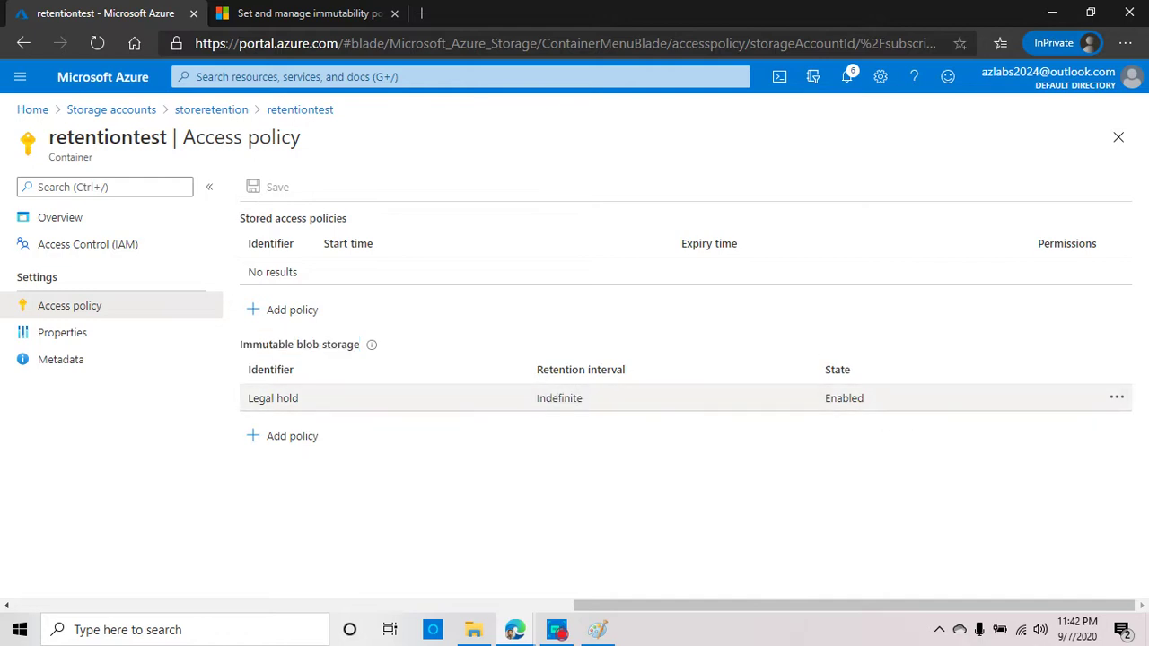
pyautogui.click(1118, 397)
pyautogui.click(1030, 412)
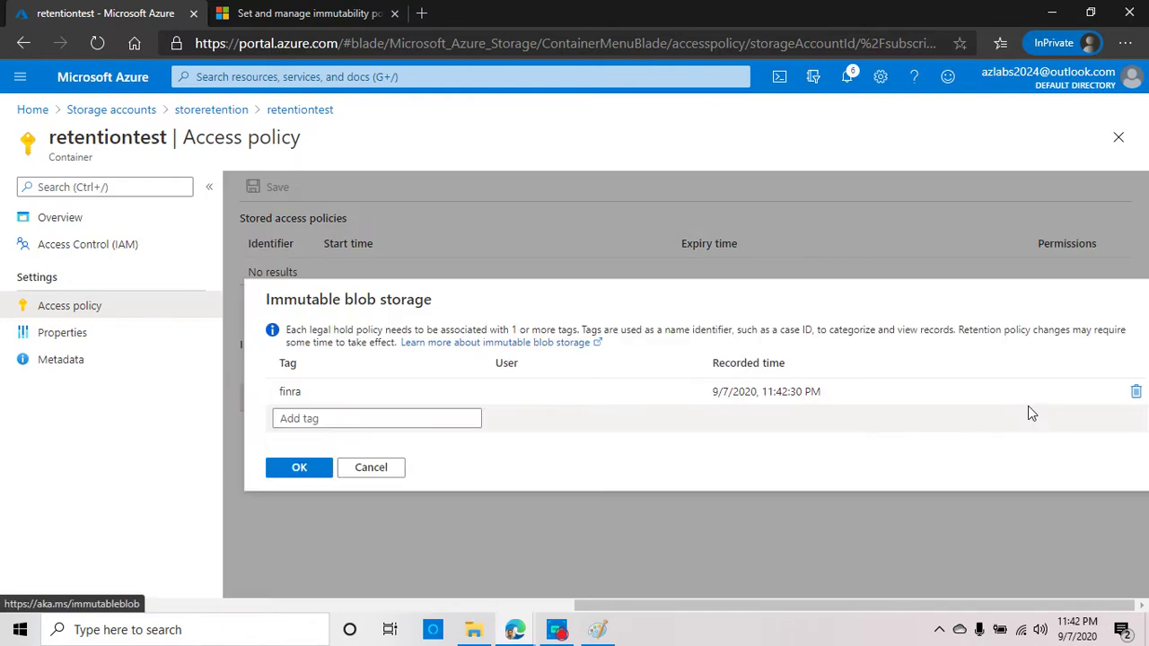
pyautogui.click(1136, 395)
pyautogui.click(373, 468)
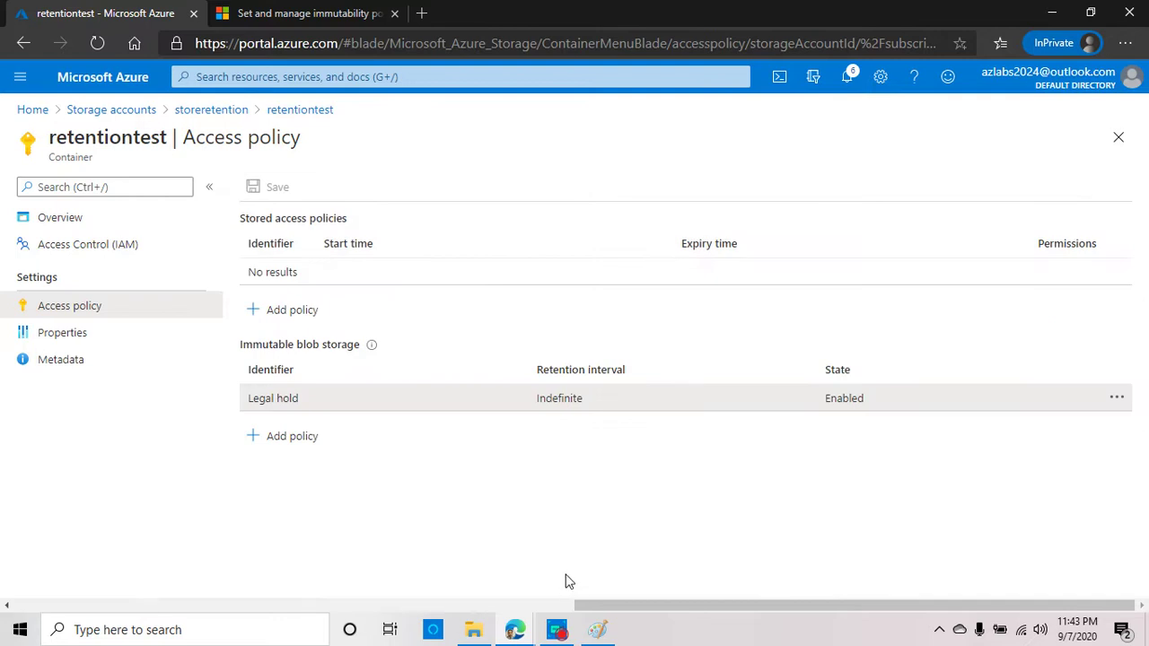
# Step: Return to the retentiontest container's overview and try to delete blank.png with its snapshots under the legal hold
pyautogui.click(291, 110)
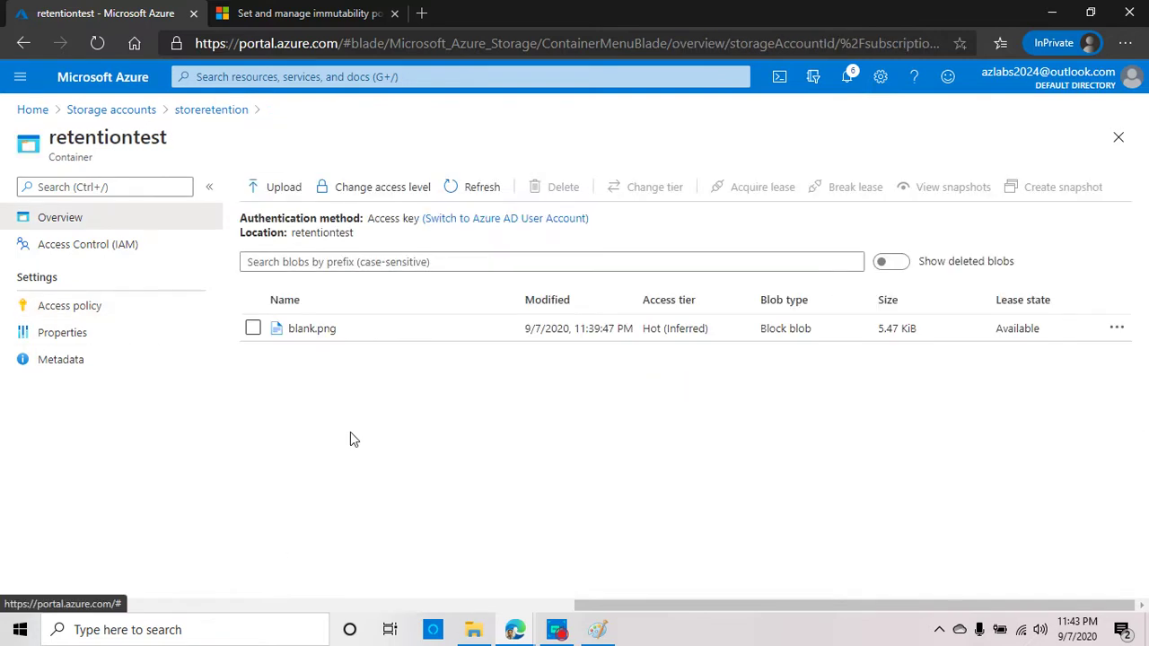
pyautogui.click(253, 329)
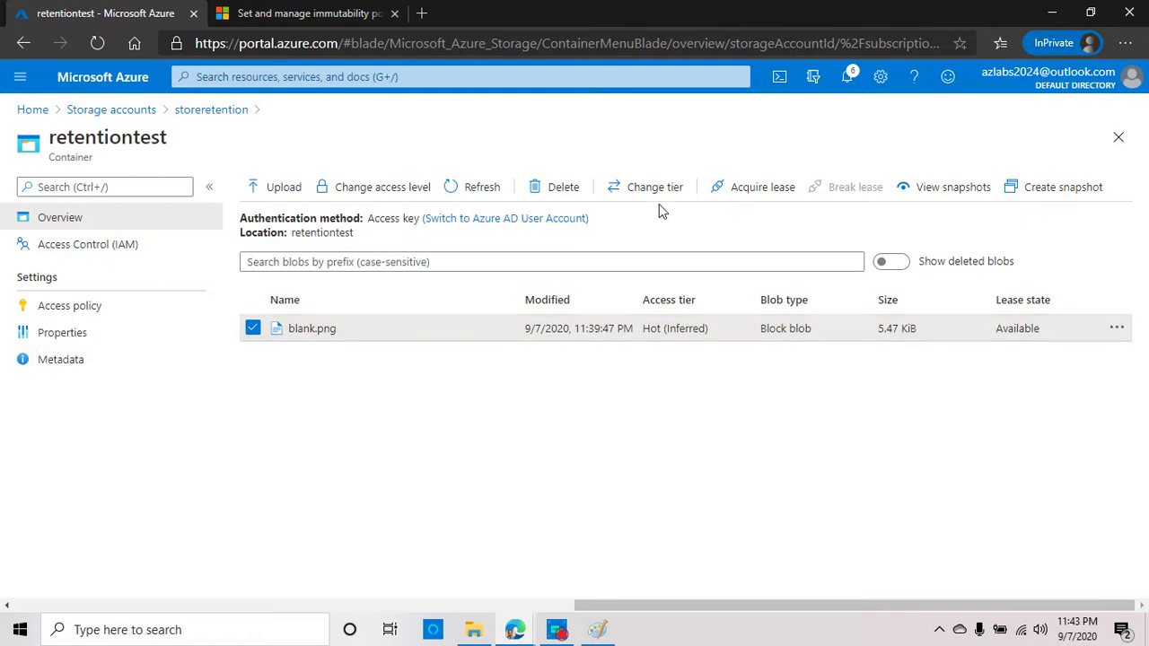
pyautogui.click(561, 188)
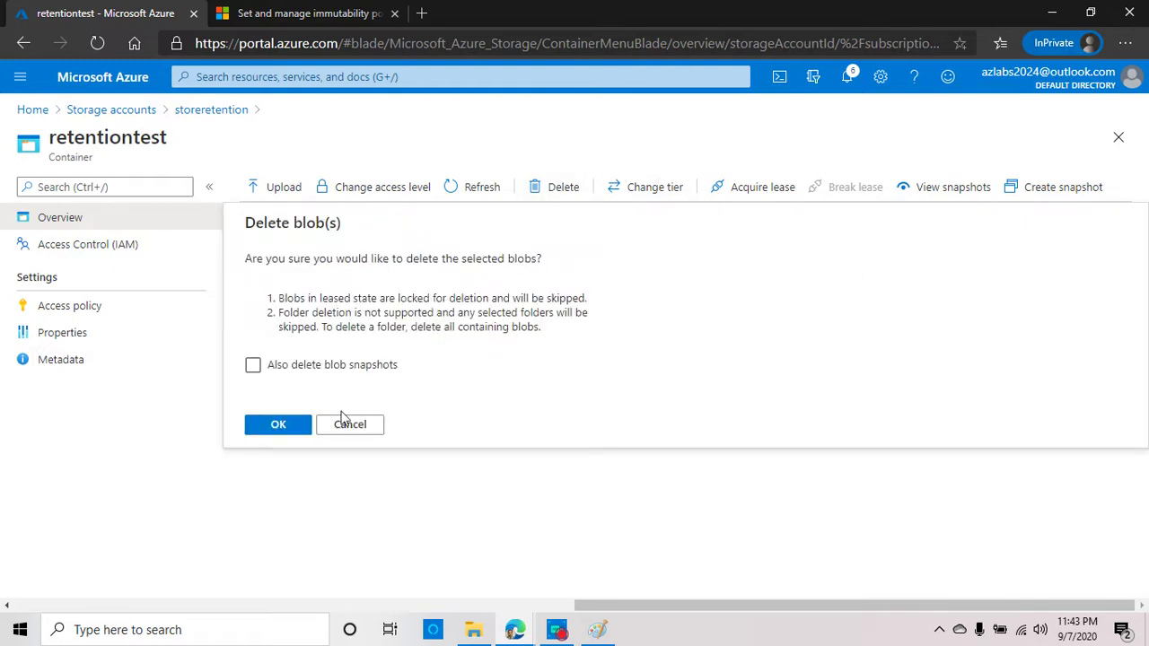
pyautogui.click(253, 366)
pyautogui.click(288, 429)
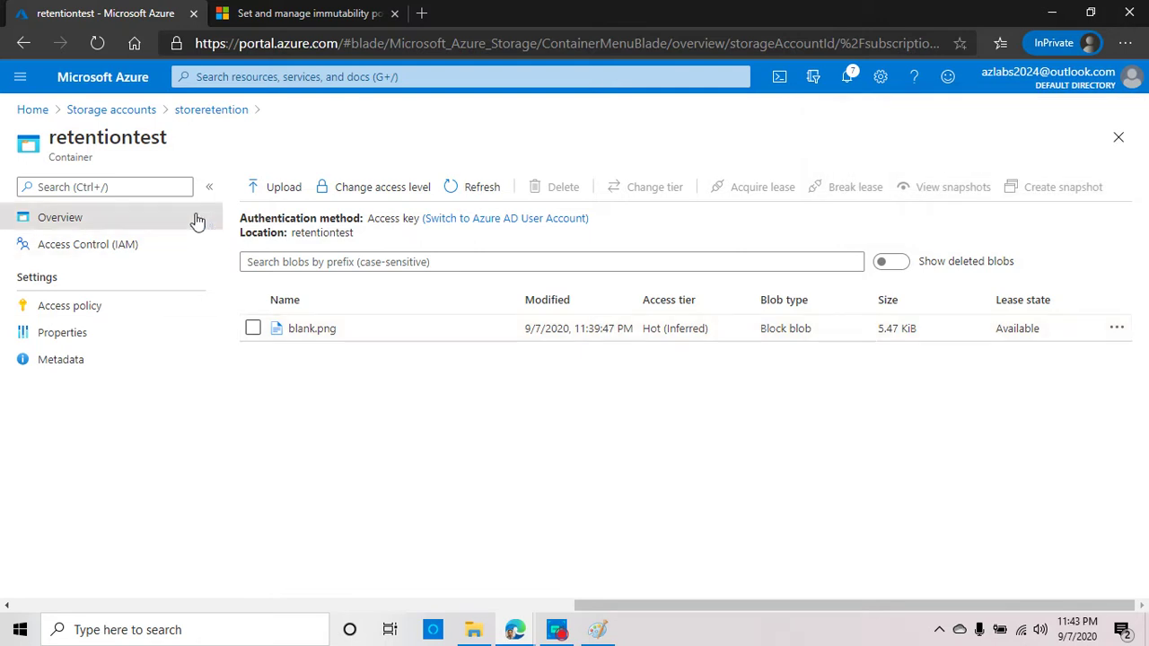
# Step: Remove the finra tag from the container's legal hold policy and apply the change to release the hold
pyautogui.click(110, 308)
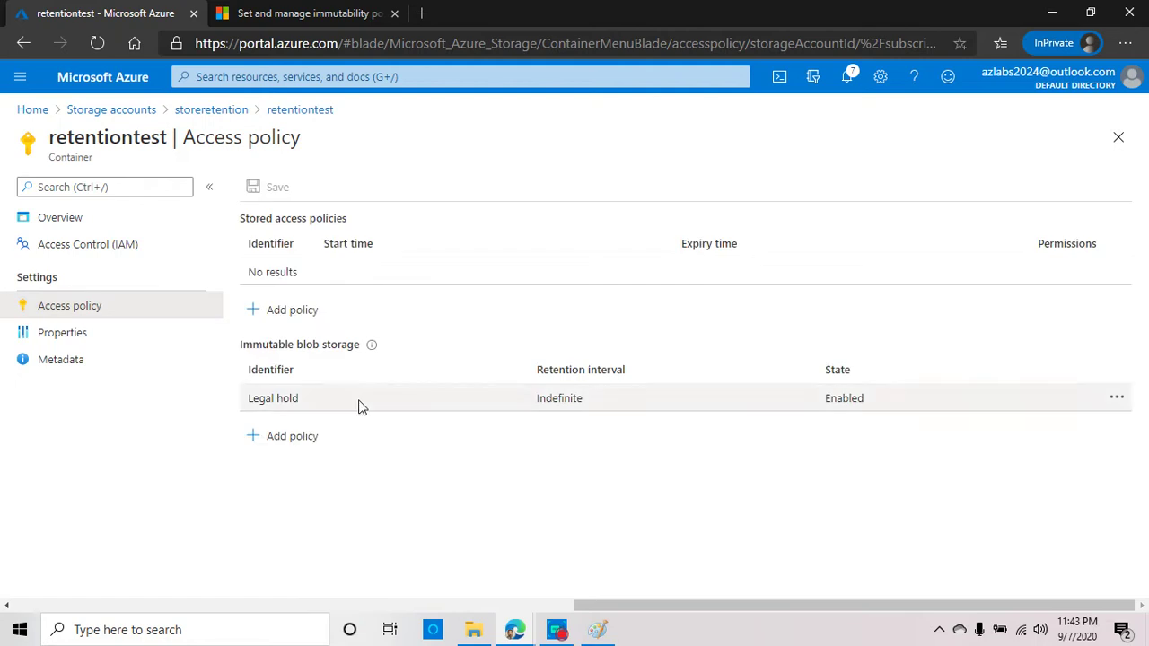
pyautogui.click(1117, 398)
pyautogui.click(1011, 414)
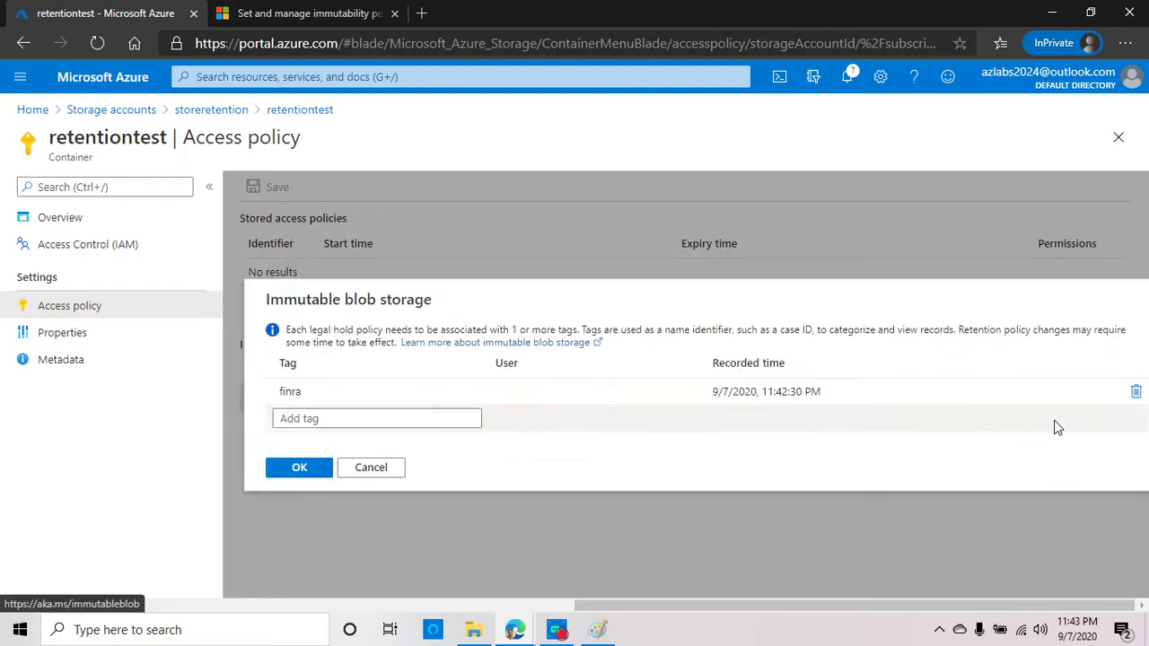
pyautogui.click(1137, 395)
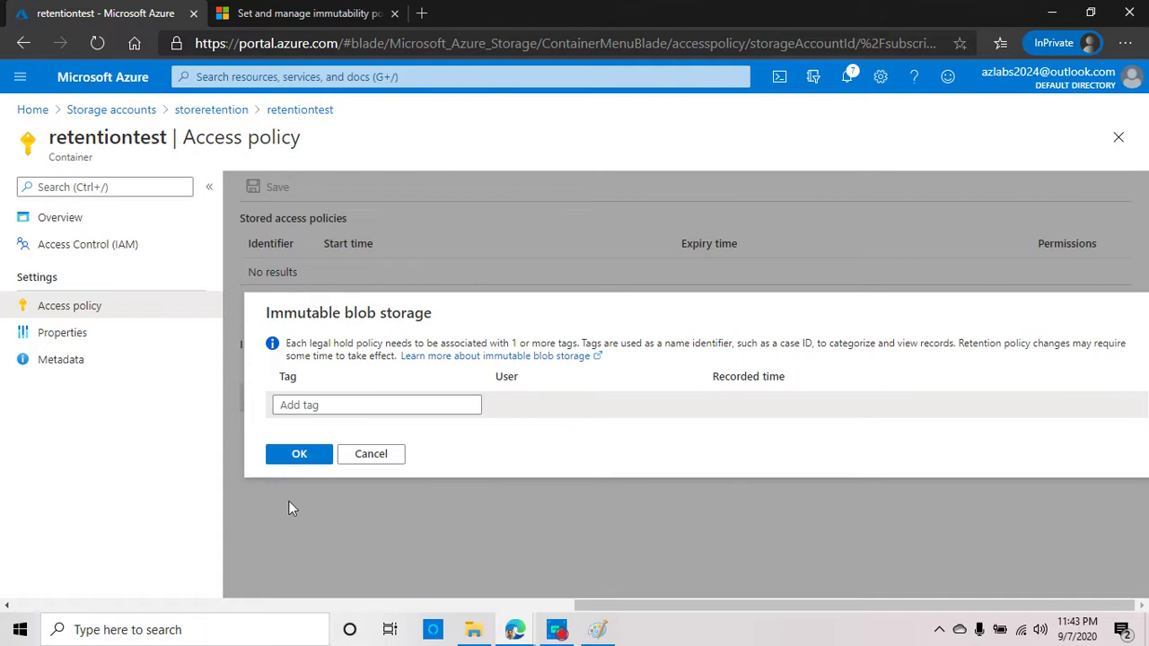
pyautogui.click(299, 456)
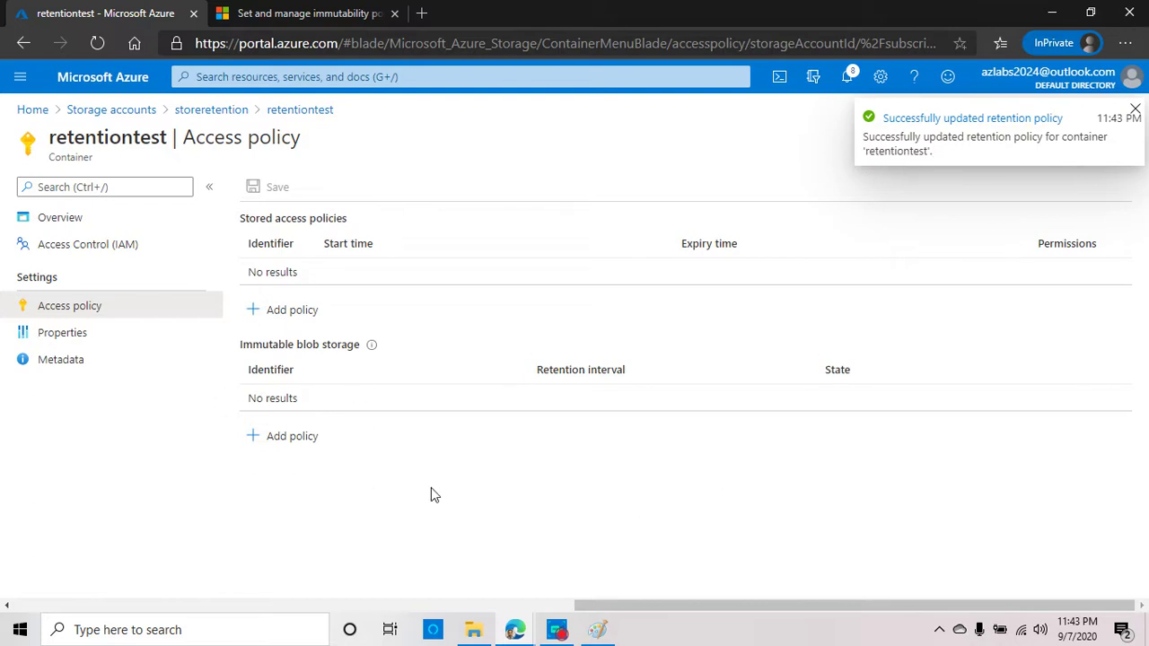
# Step: Delete blank.png together with its blob snapshots from the retentiontest container and dismiss the notification
pyautogui.click(299, 111)
pyautogui.click(253, 328)
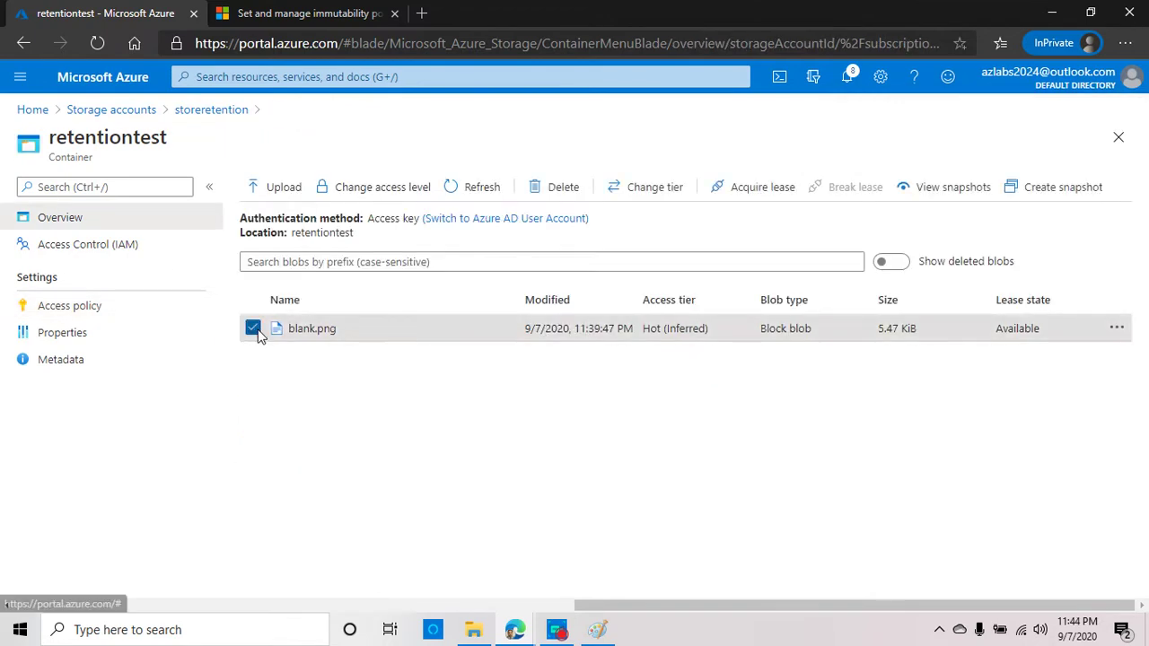
pyautogui.click(563, 187)
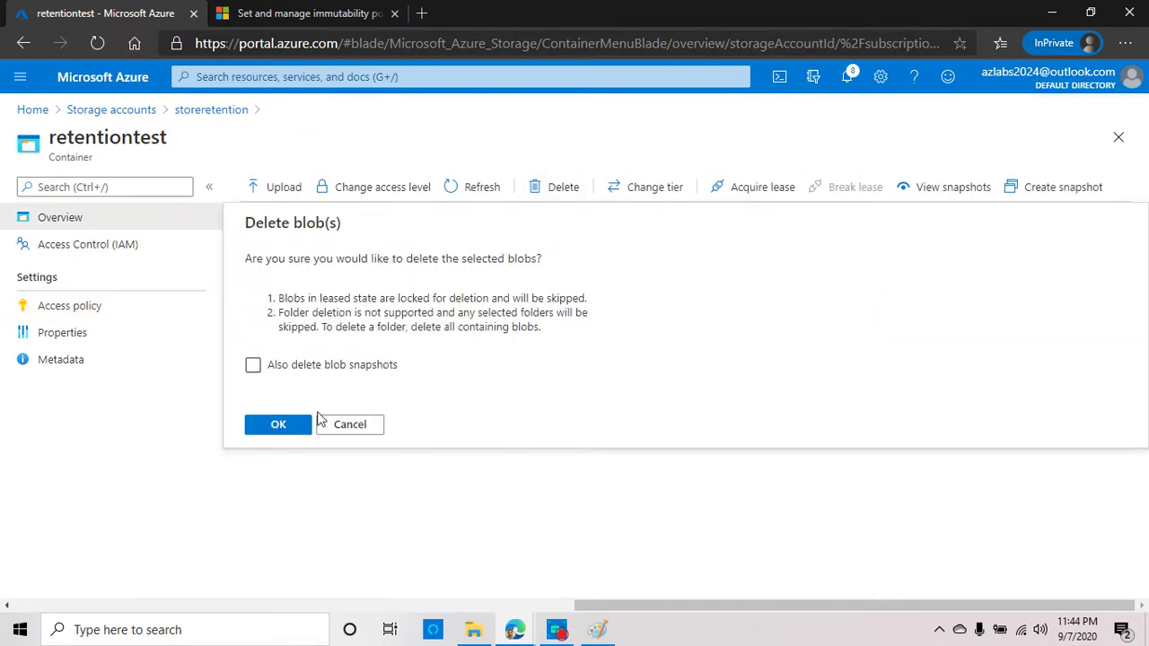
pyautogui.click(254, 364)
pyautogui.click(280, 428)
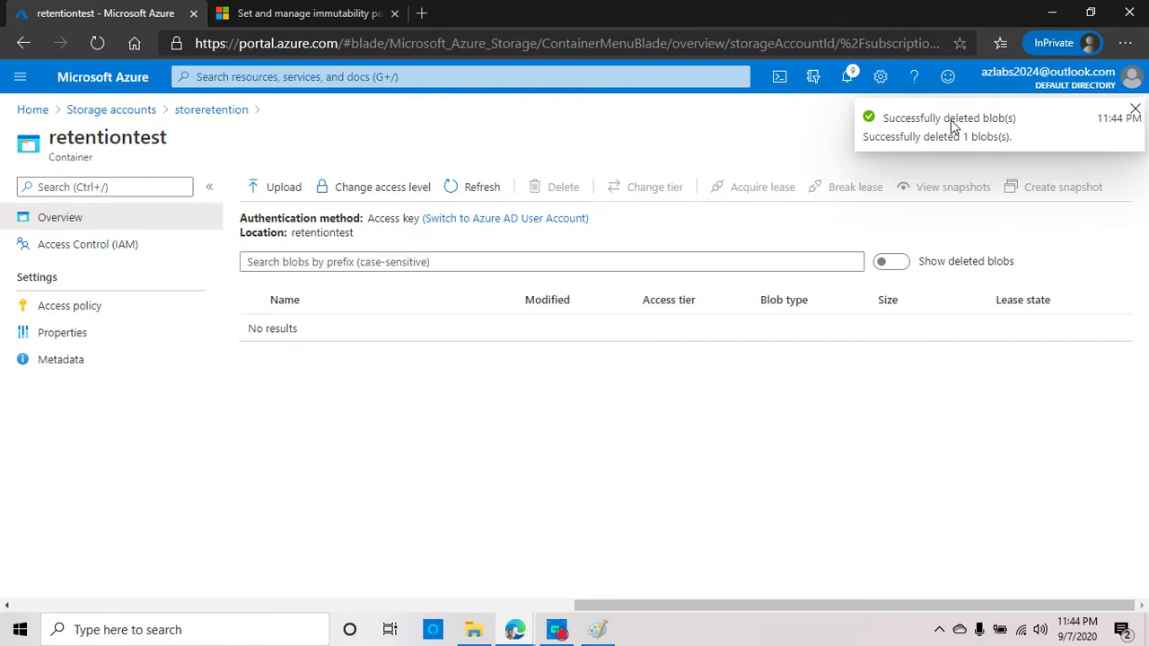
pyautogui.click(1135, 110)
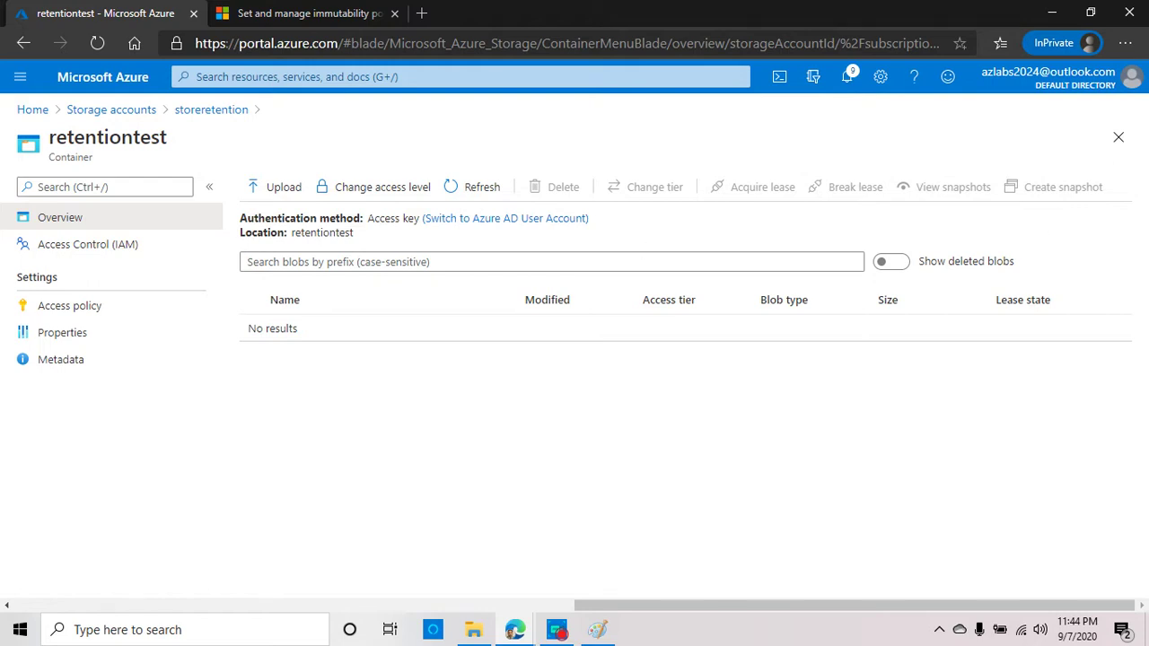
# Step: Upload blank.png from the Pictures folder to the retentiontest container again
pyautogui.click(281, 187)
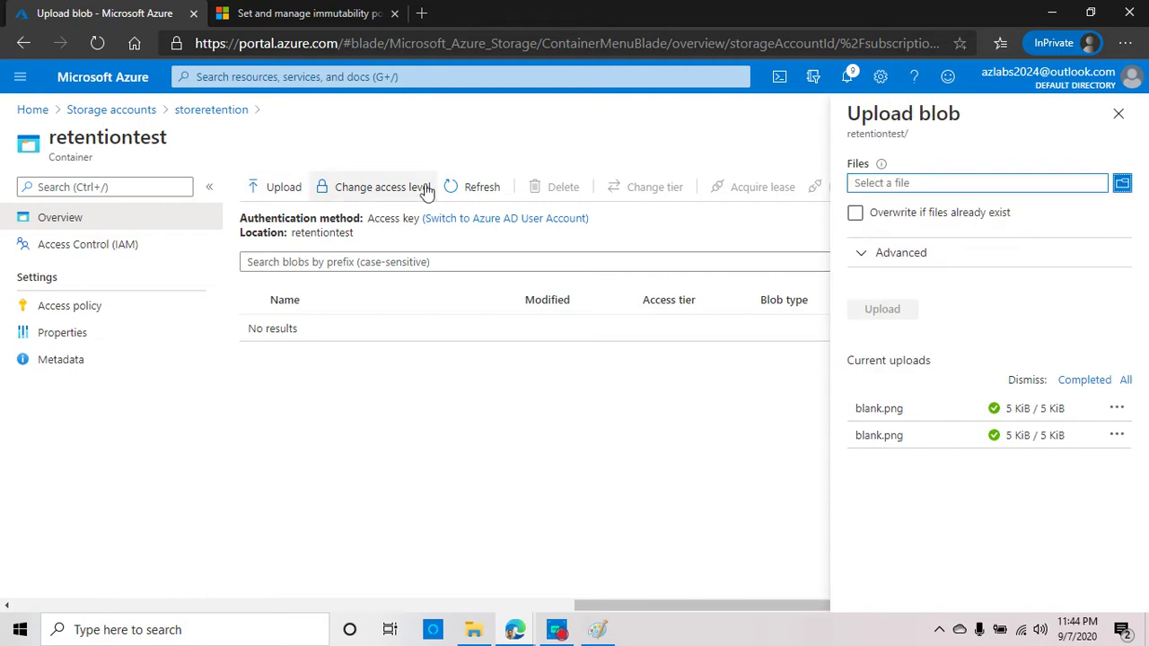
pyautogui.click(1122, 183)
pyautogui.click(385, 151)
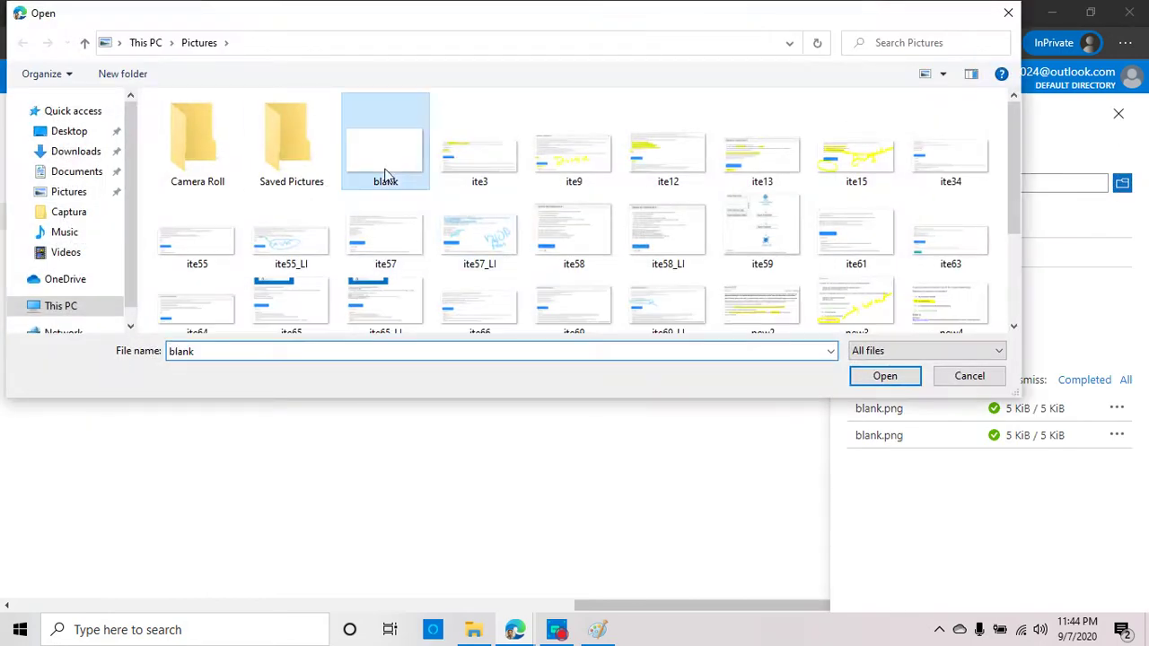
pyautogui.click(884, 376)
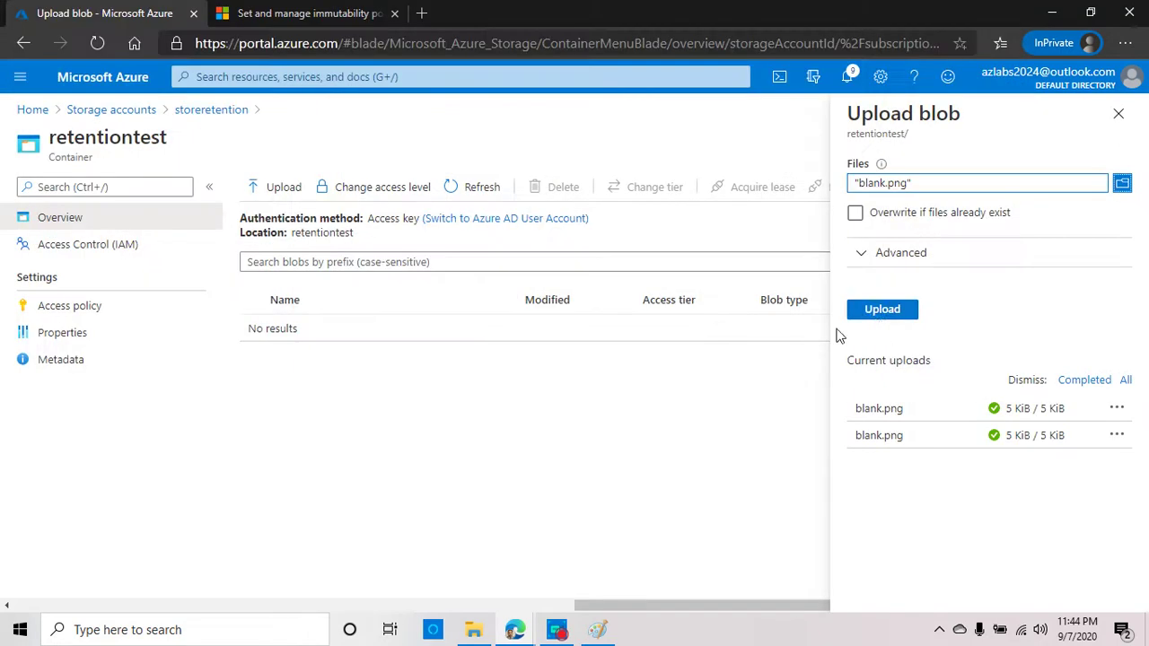
pyautogui.click(883, 310)
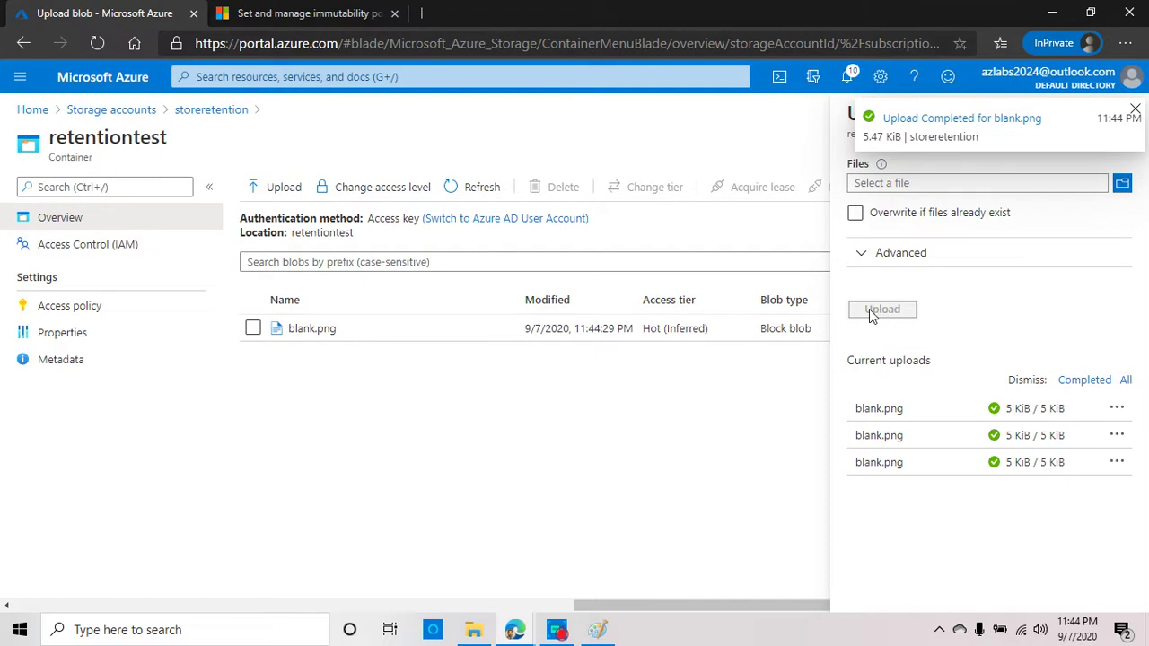
pyautogui.click(1134, 111)
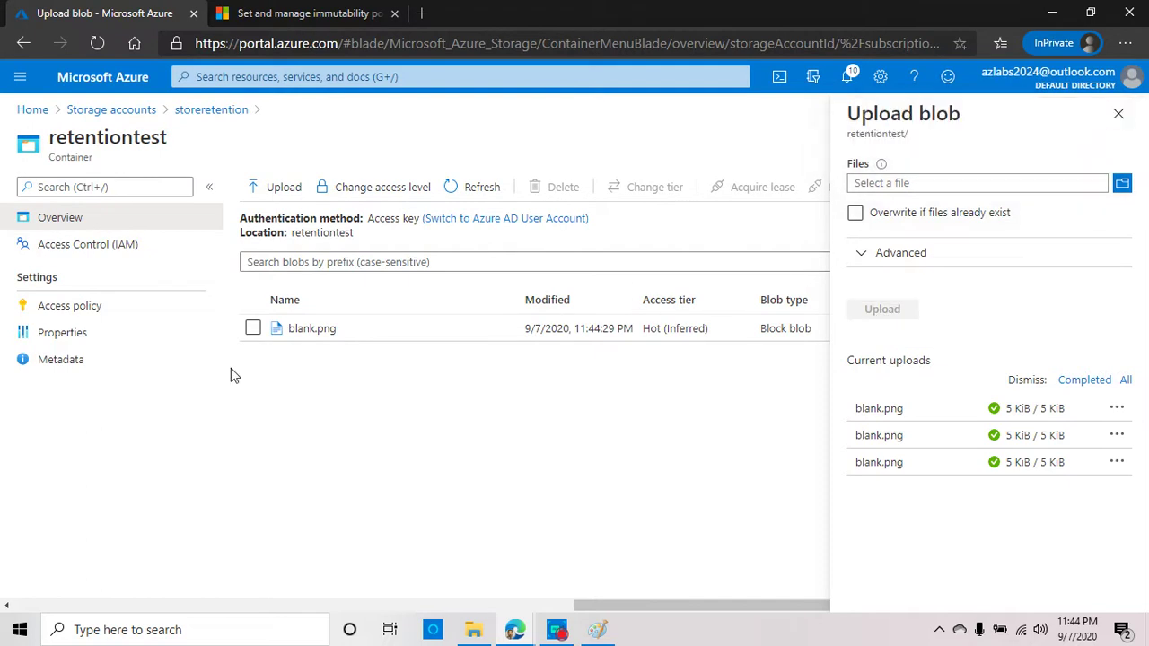
# Step: Add an immutable blob storage policy of type Time-based retention with a 30-day retention period, and check its interval and state
pyautogui.click(70, 305)
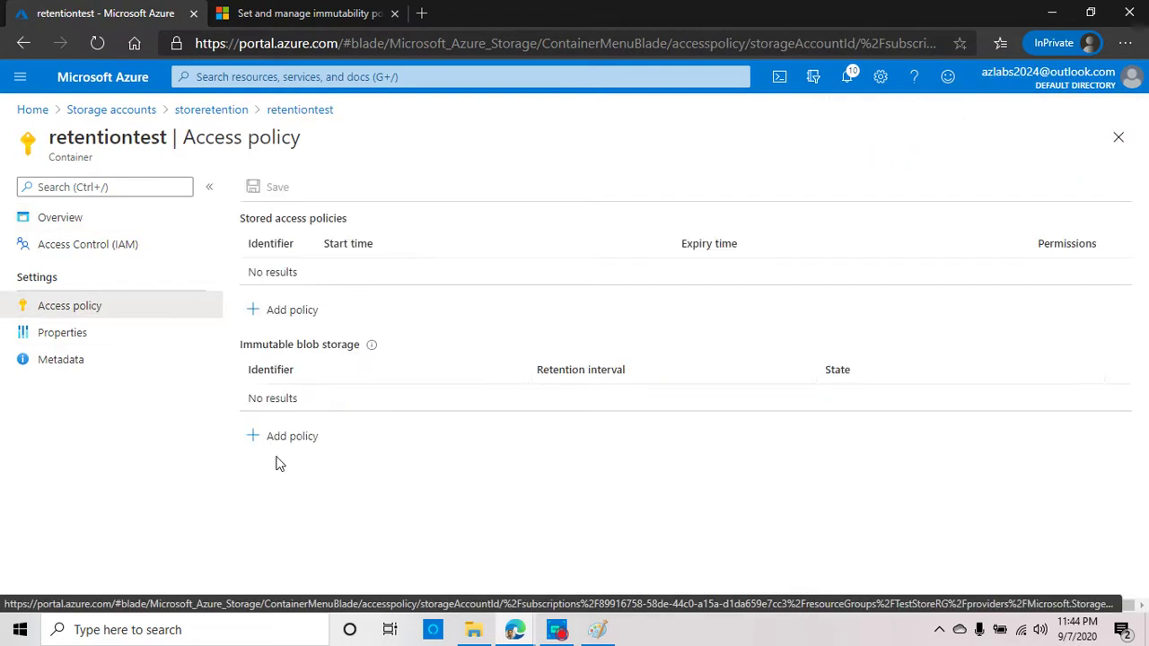
pyautogui.click(299, 435)
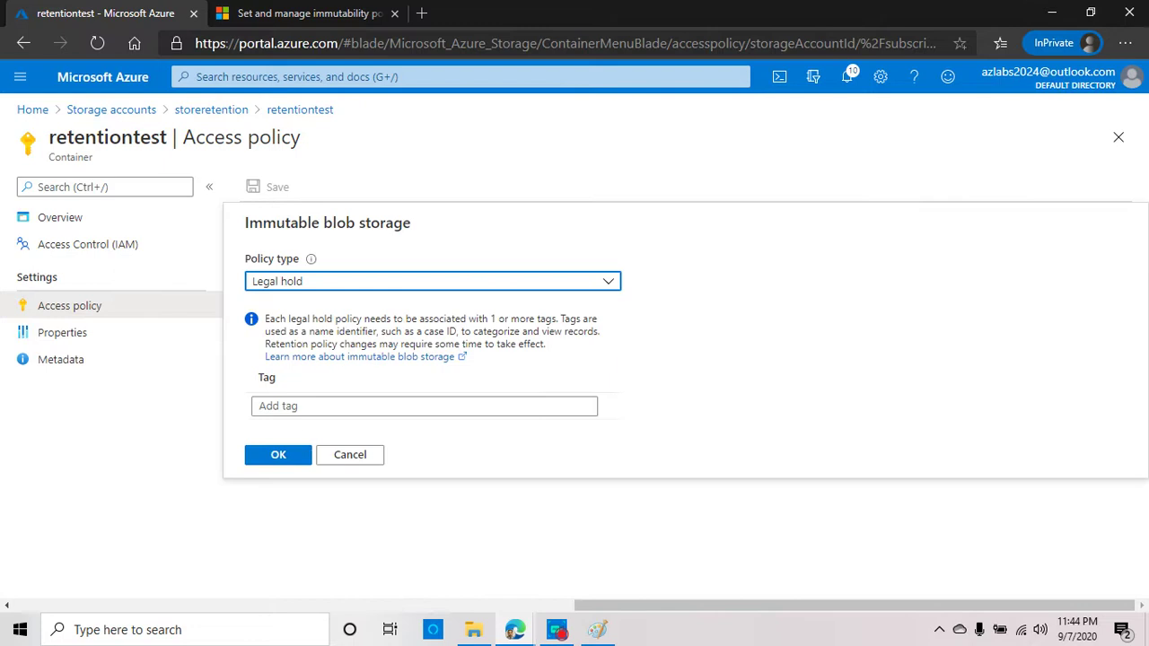
pyautogui.click(494, 287)
pyautogui.click(403, 310)
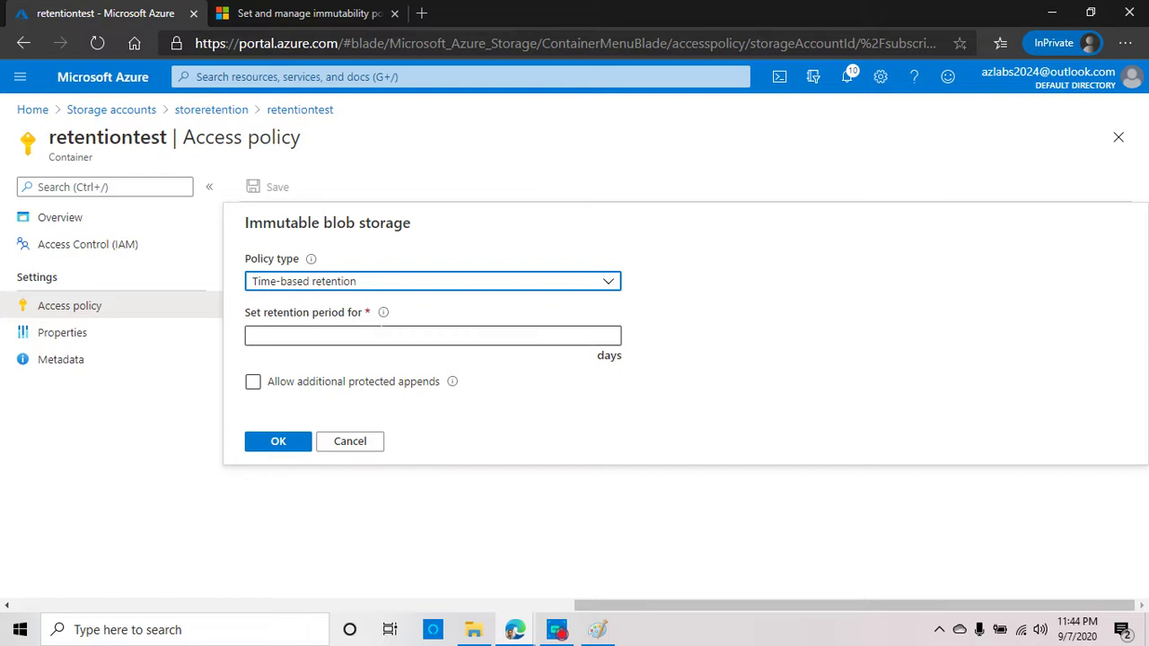
pyautogui.moveTo(384, 316)
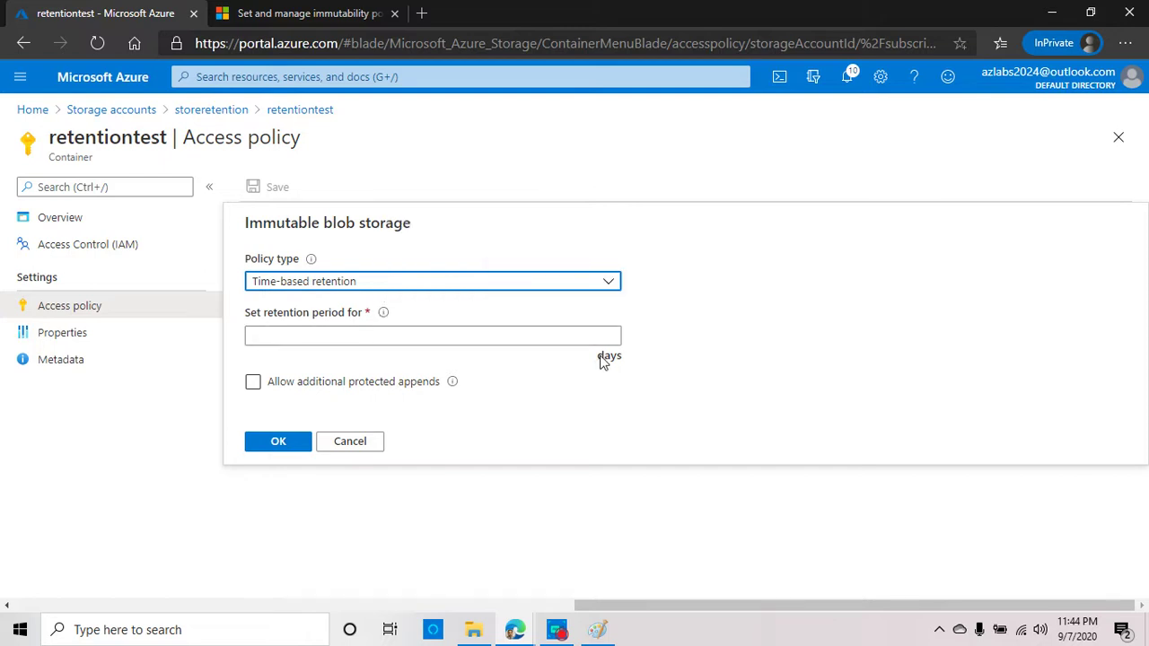
pyautogui.click(384, 334)
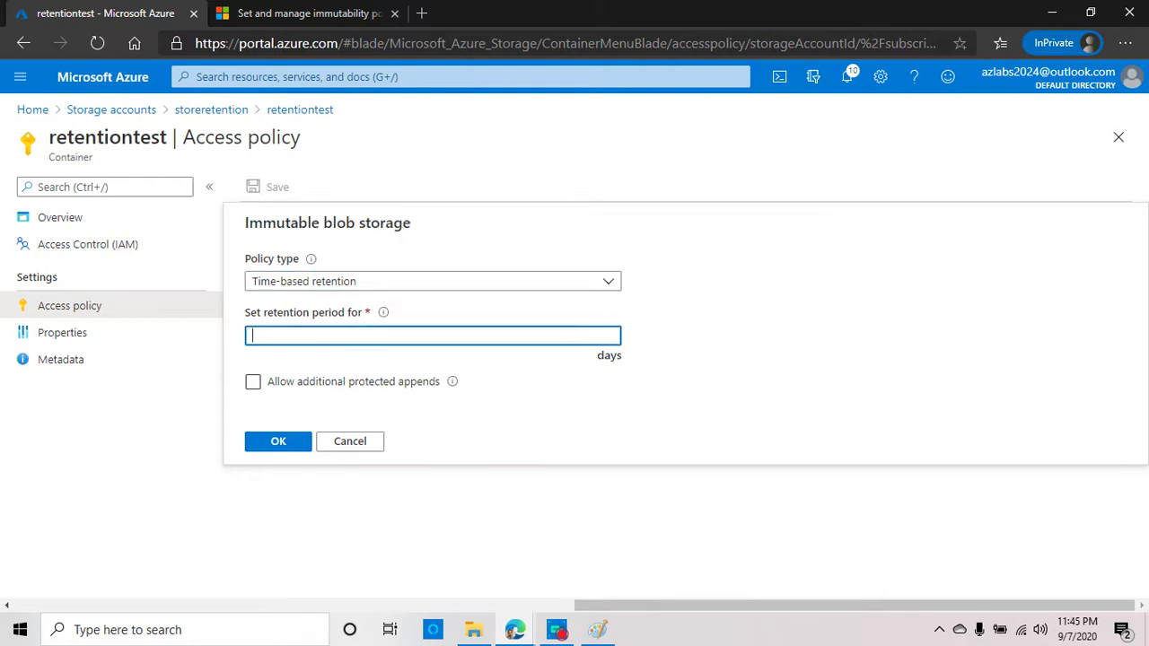
pyautogui.write('30')
pyautogui.click(286, 442)
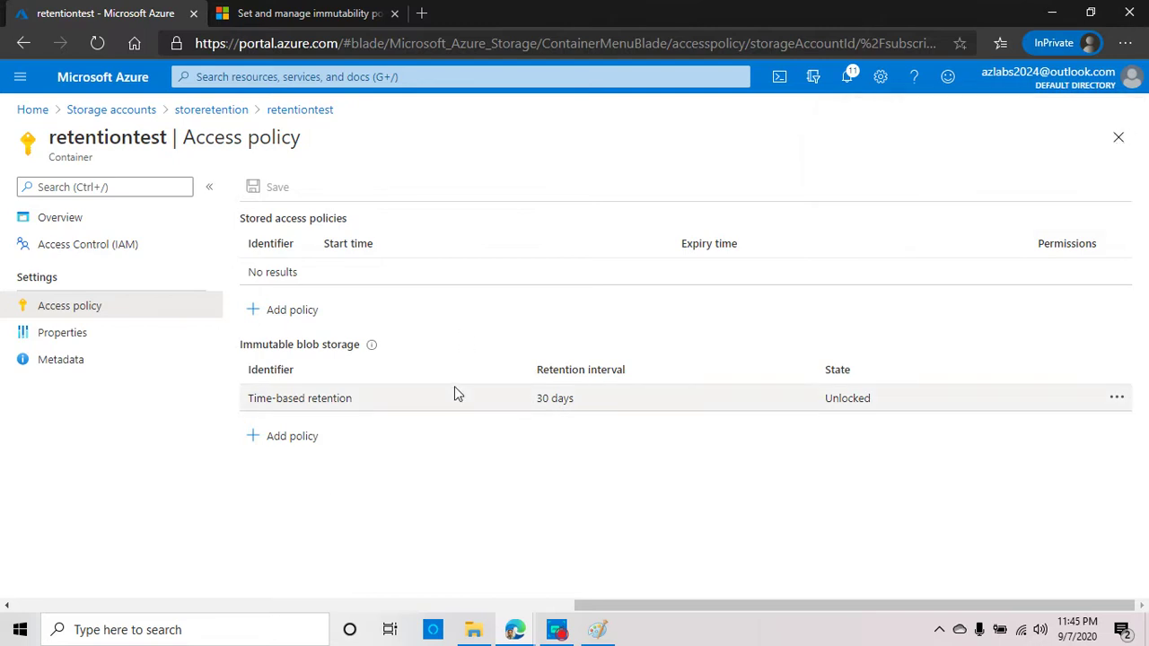
pyautogui.moveTo(575, 403); pyautogui.dragTo(549, 401)
pyautogui.moveTo(876, 401); pyautogui.dragTo(822, 401)
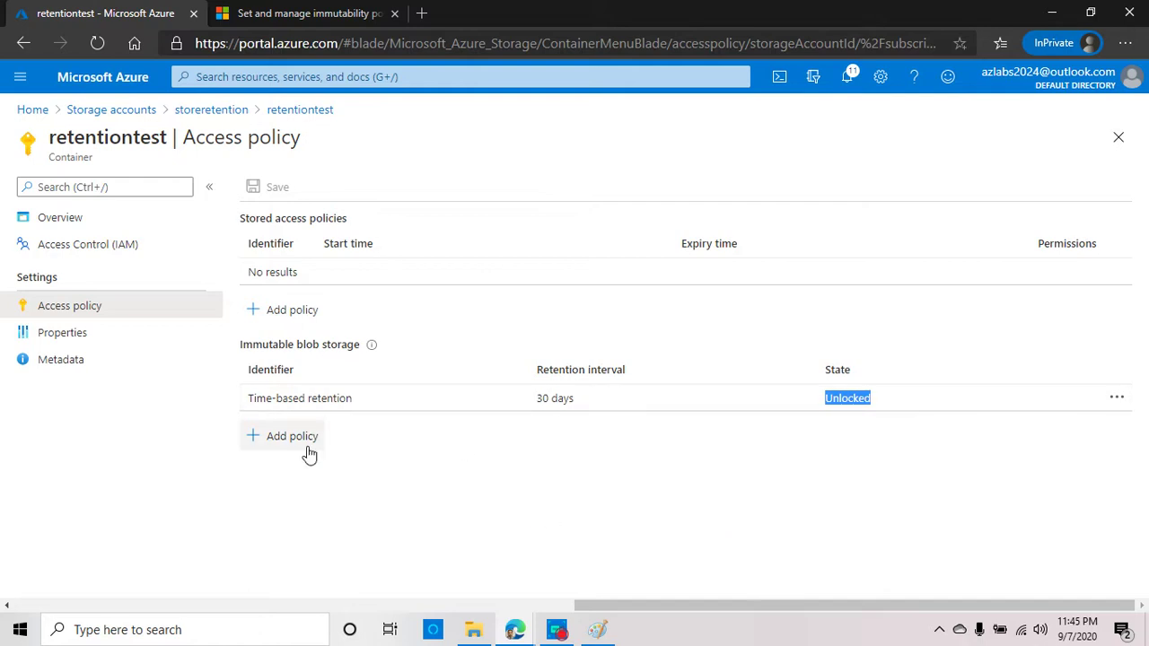
# Step: Try to delete blank.png and its snapshots while the time-based retention policy is in place
pyautogui.click(302, 111)
pyautogui.click(253, 328)
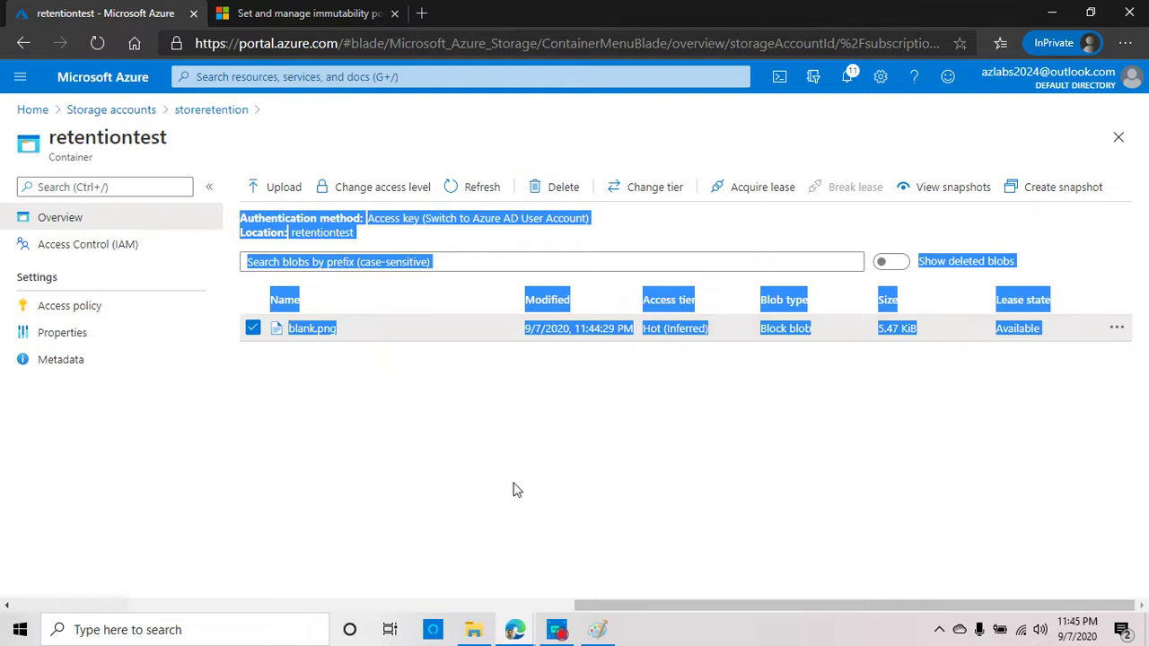
pyautogui.click(554, 191)
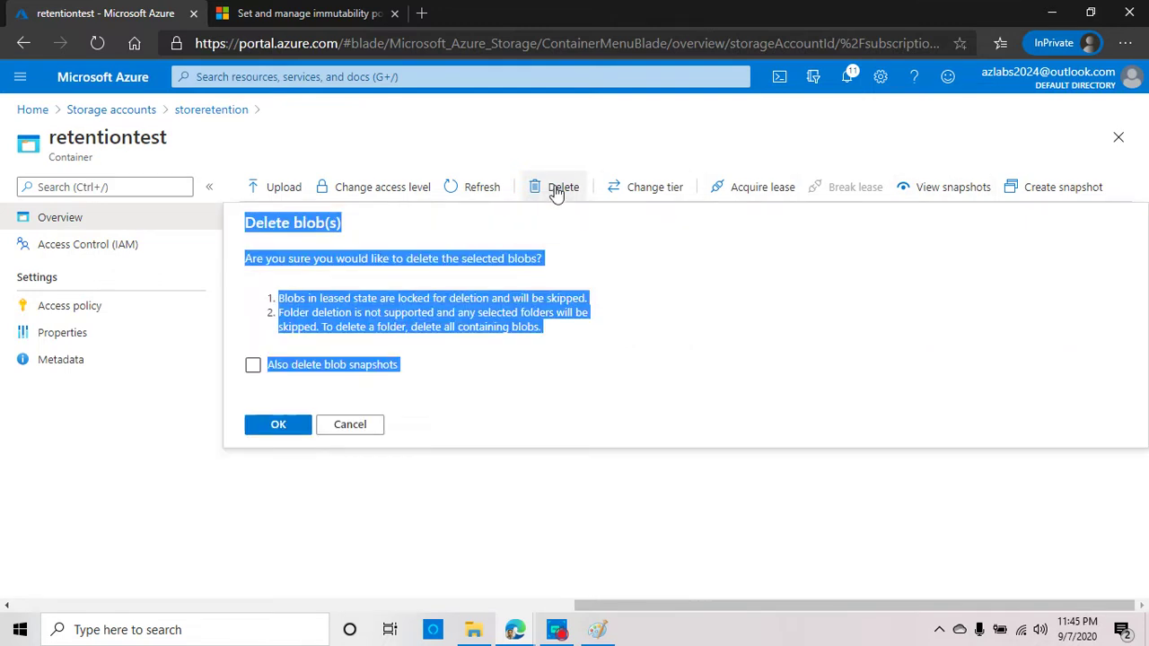
pyautogui.click(253, 365)
pyautogui.click(283, 422)
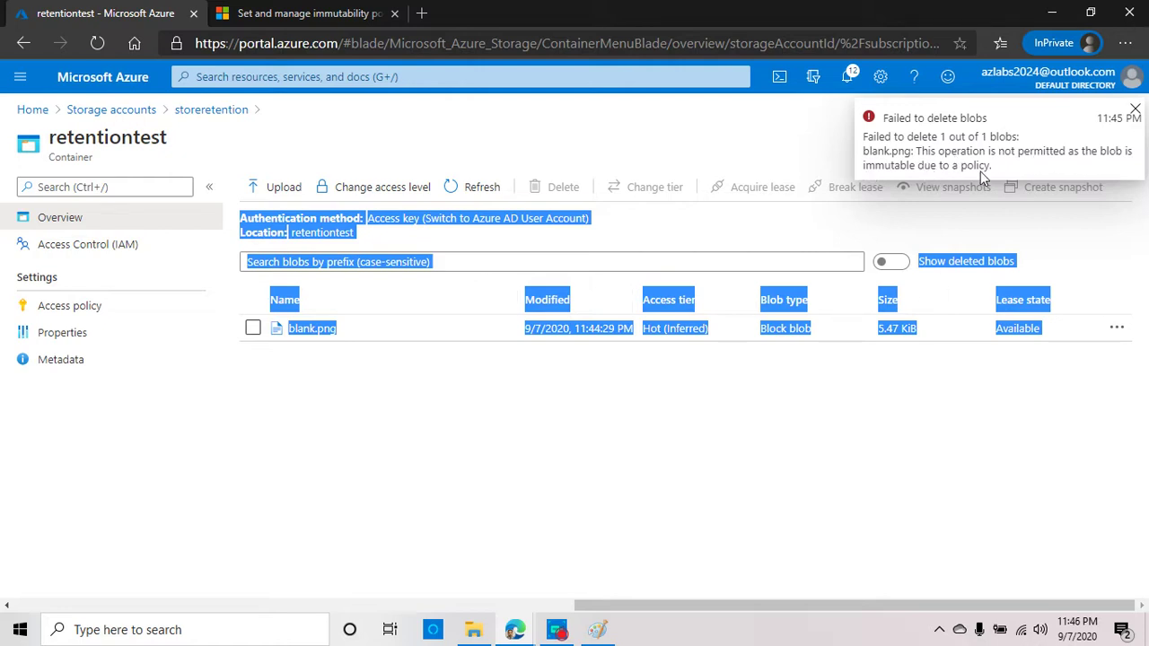
pyautogui.click(662, 444)
# Step: Delete the unlocked time-based retention policy from the container's access policy settings
pyautogui.click(97, 307)
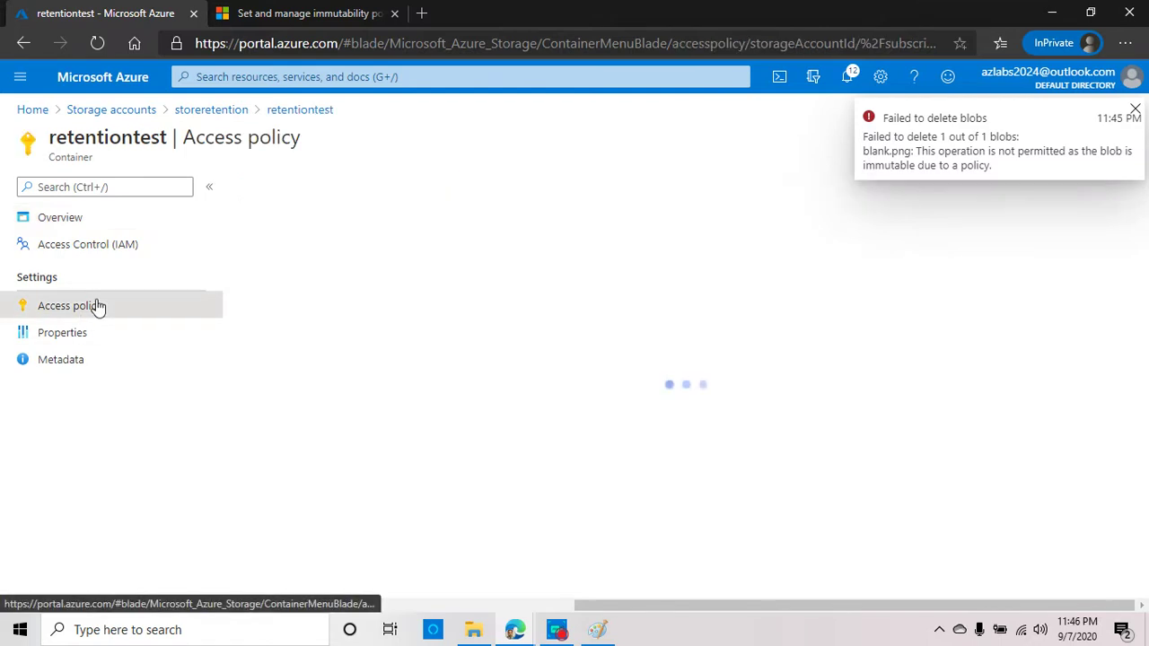
pyautogui.click(1119, 398)
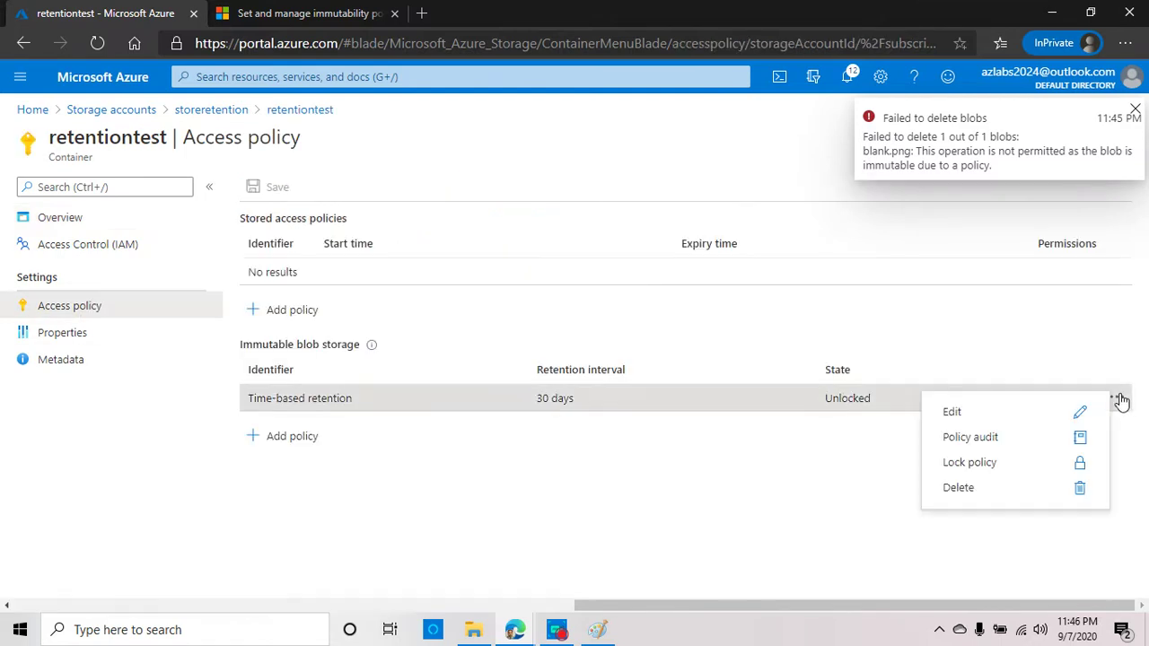
pyautogui.click(987, 489)
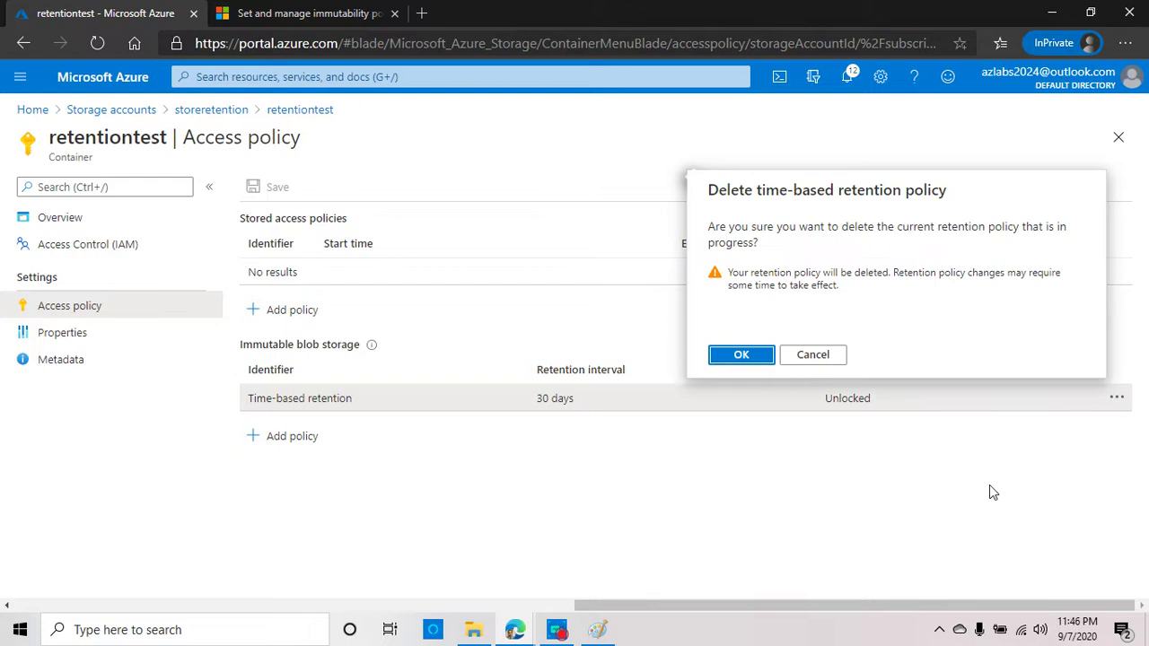
pyautogui.click(738, 354)
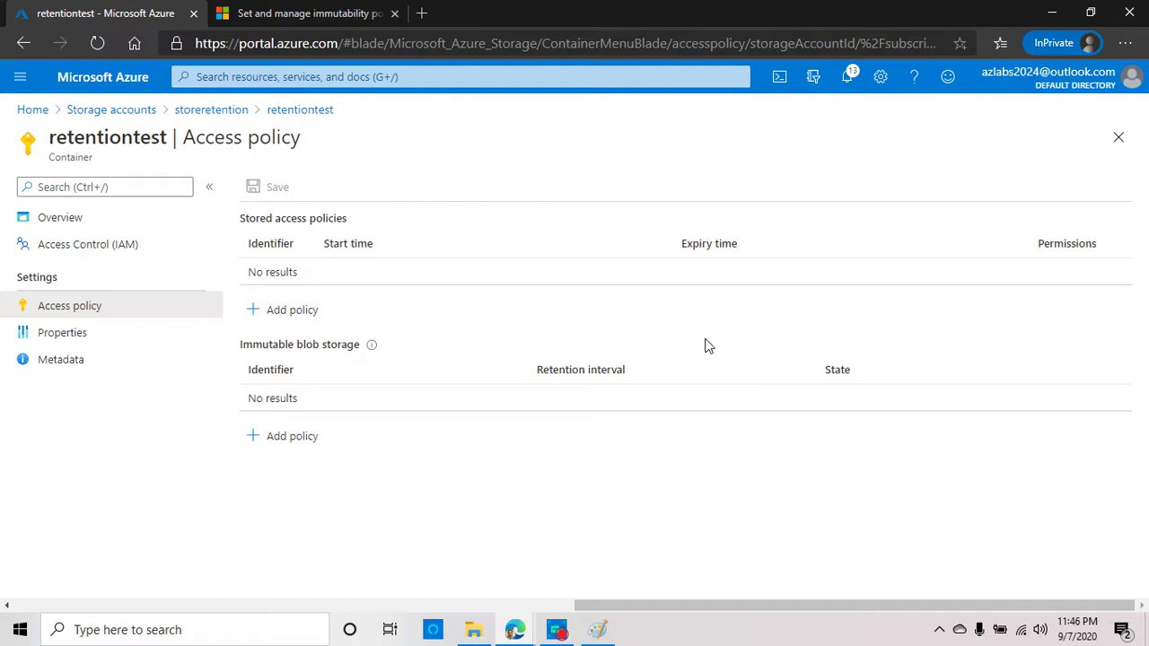
# Step: Try again to delete blank.png and its snapshots from the container's overview, with the retention policy removed
pyautogui.click(95, 221)
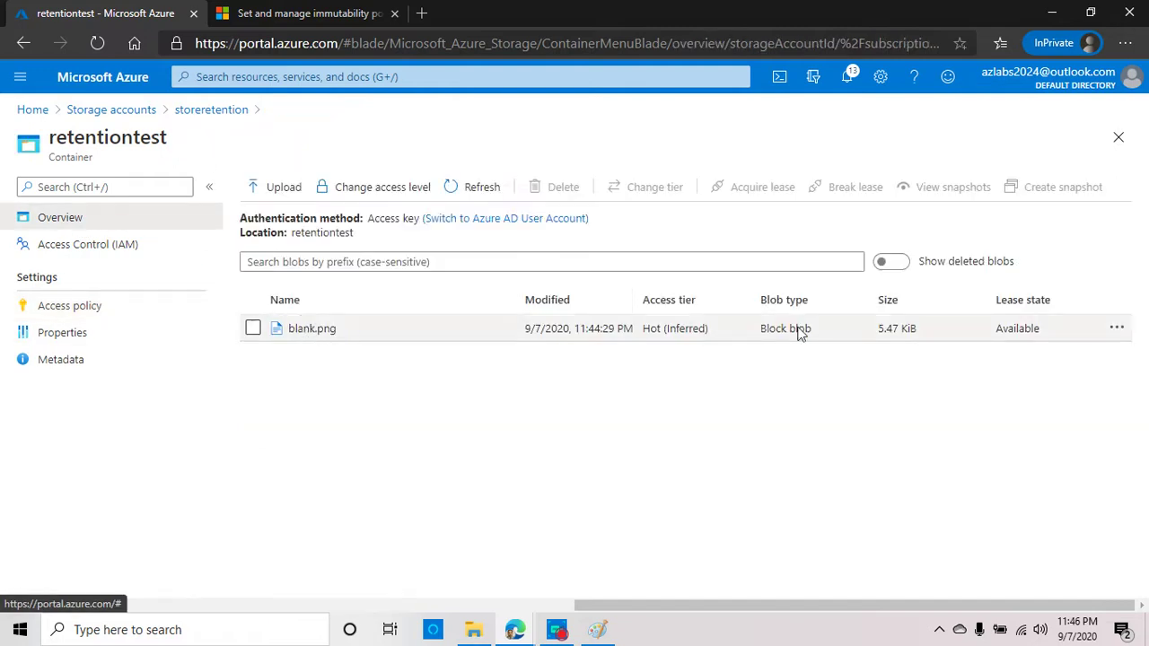
pyautogui.click(253, 329)
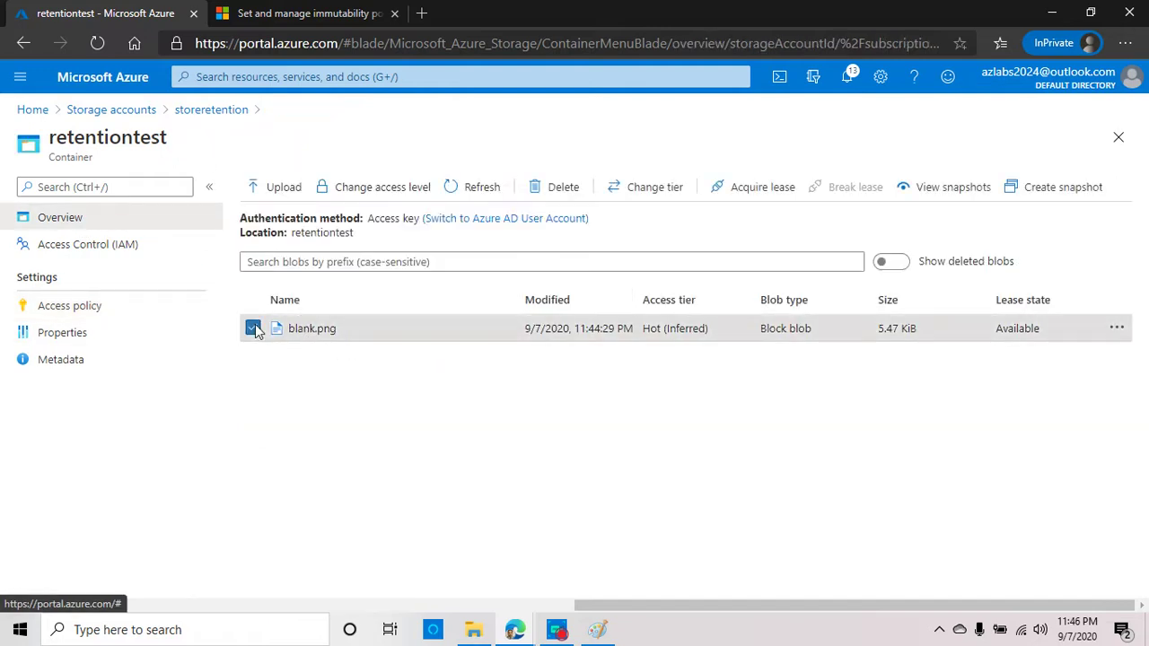
pyautogui.click(1116, 329)
pyautogui.click(959, 475)
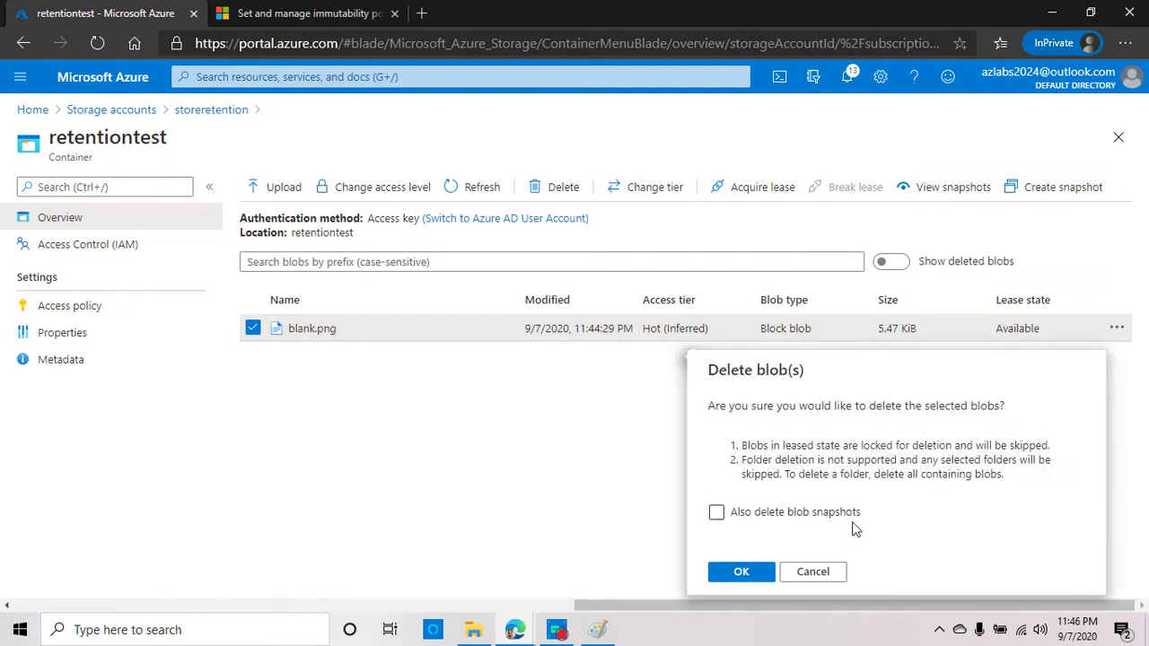
pyautogui.click(715, 514)
pyautogui.click(739, 570)
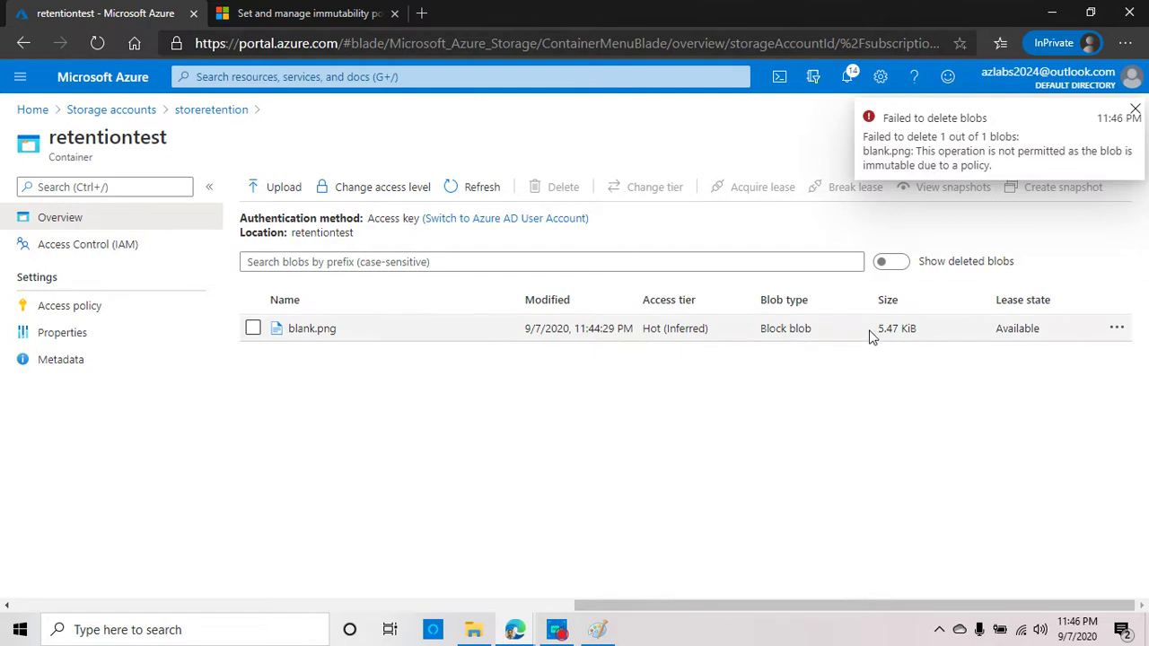
# Step: Reopen the retentiontest container from the storeretention account and check its access policy for remaining immutable blob storage policies
pyautogui.click(212, 110)
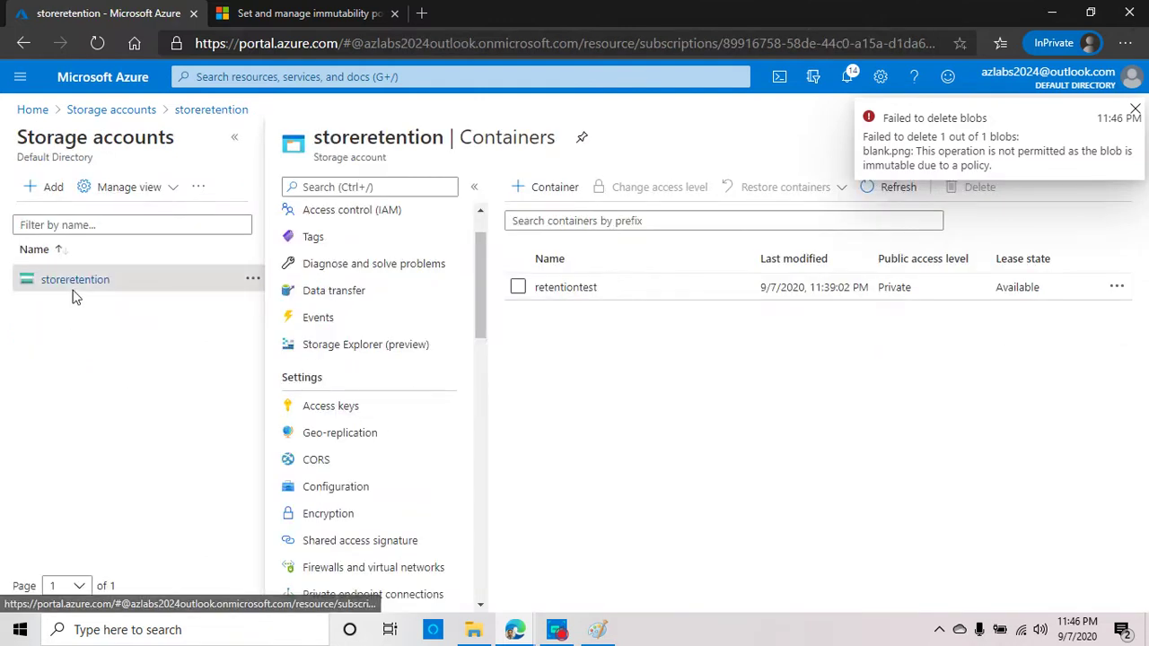
pyautogui.click(579, 289)
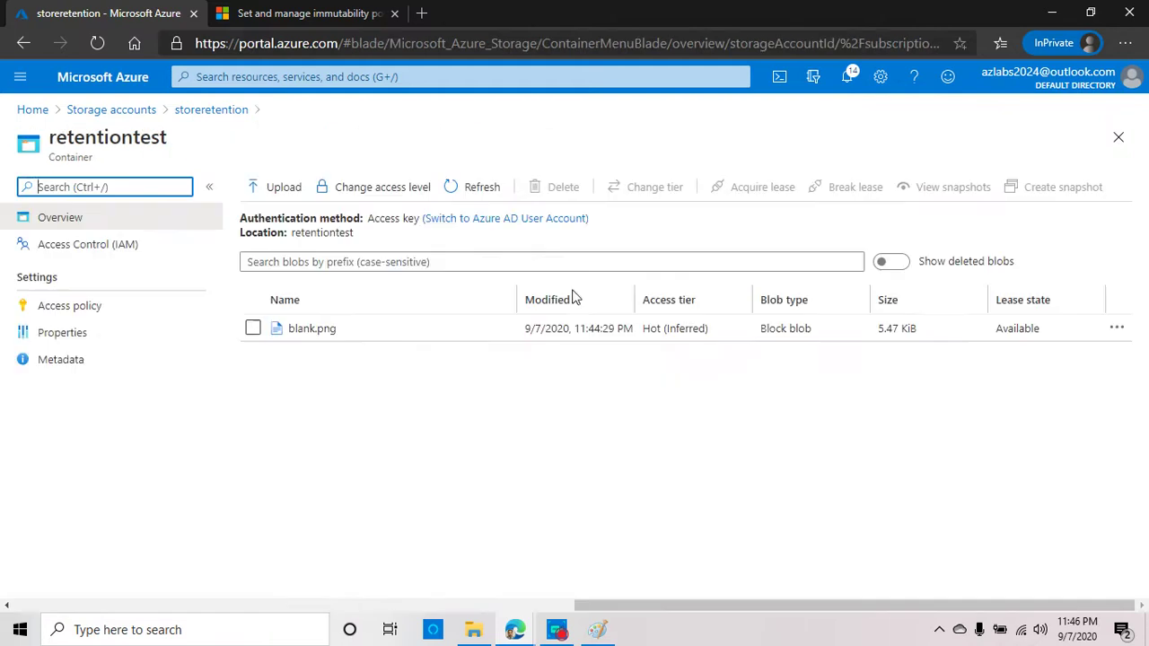
pyautogui.click(70, 307)
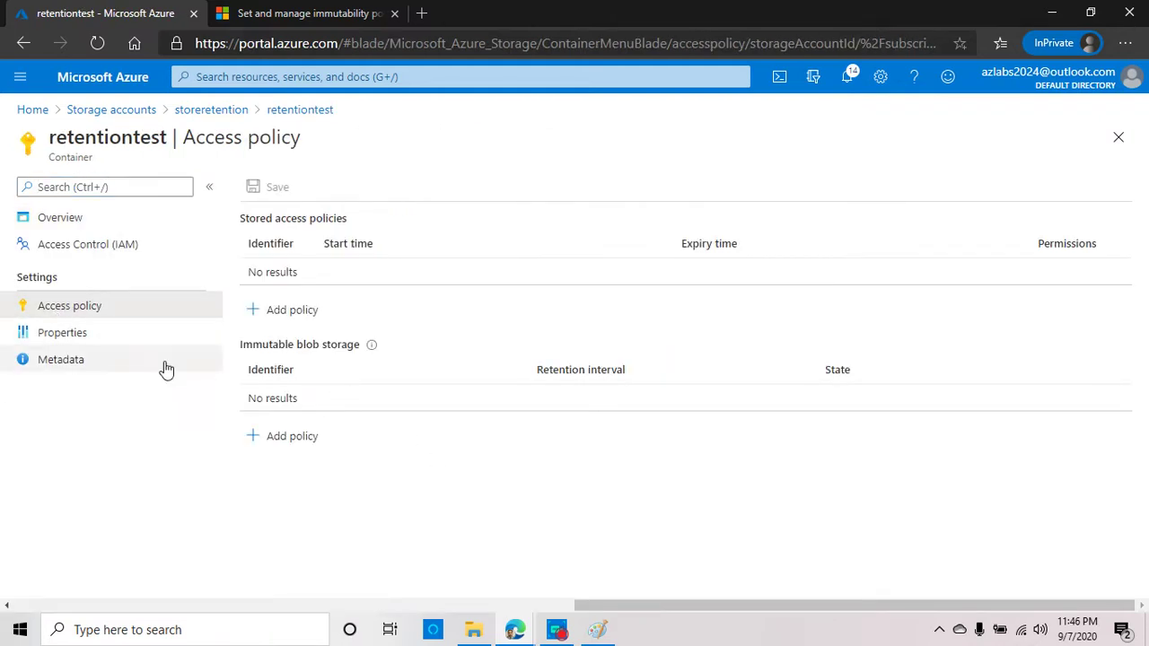
# Step: Delete blank.png from the retentiontest container's overview, with no immutability policy in place
pyautogui.click(100, 219)
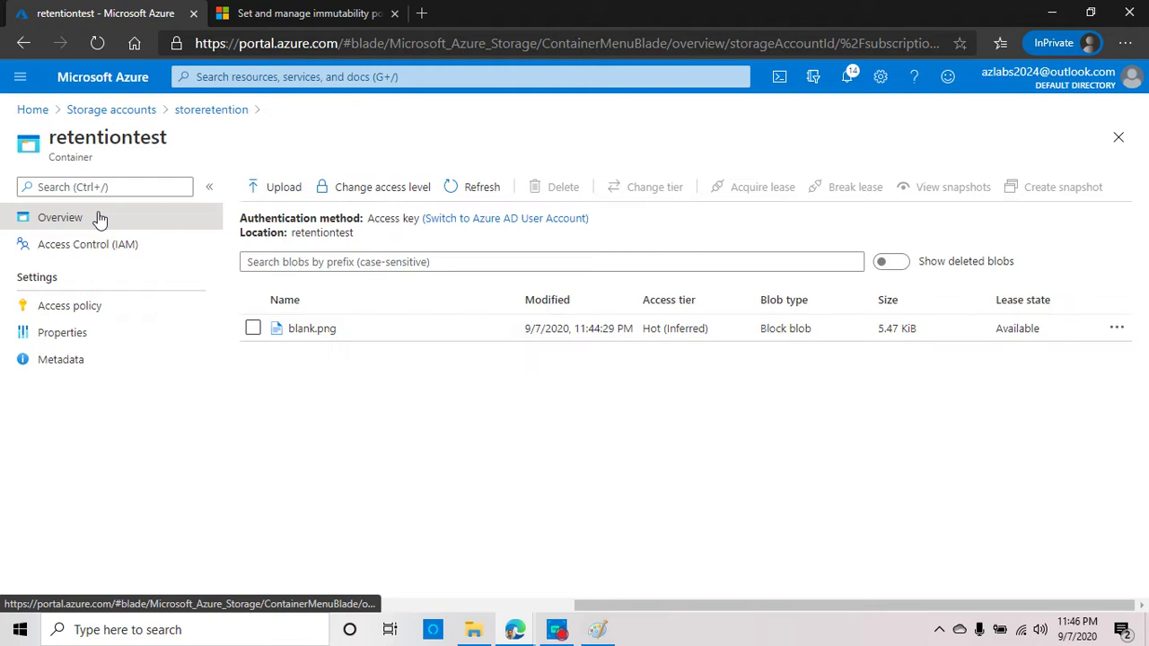
pyautogui.click(254, 329)
pyautogui.click(561, 190)
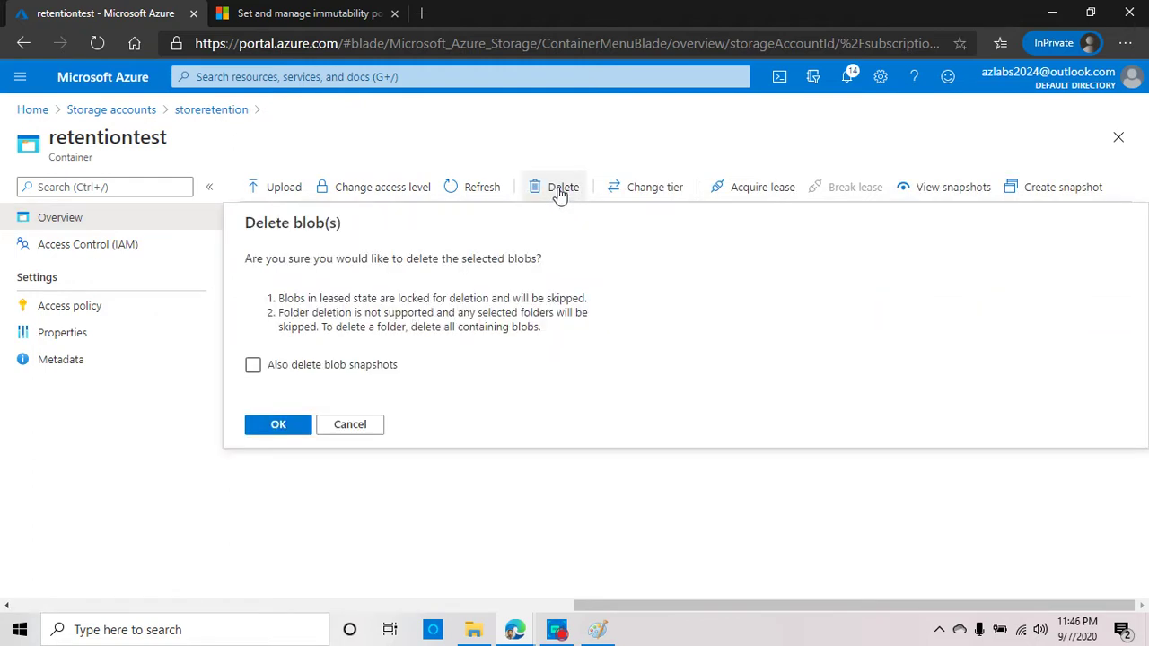
pyautogui.click(280, 428)
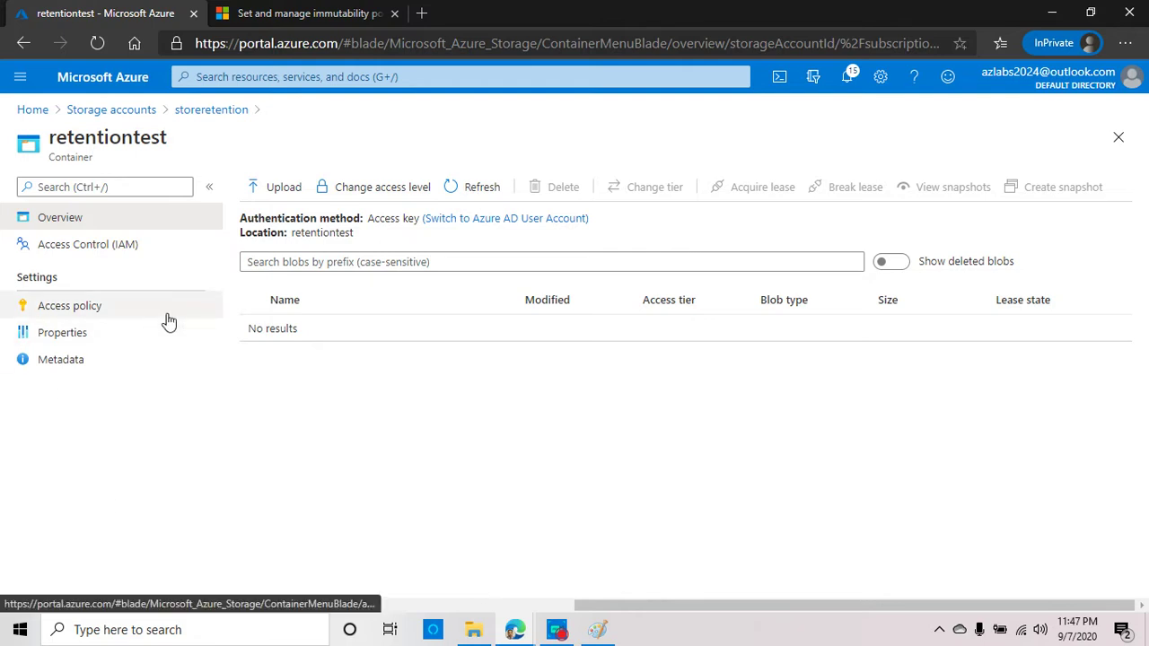
# Step: Upload blank.png from the Pictures folder to the retentiontest container again
pyautogui.click(259, 188)
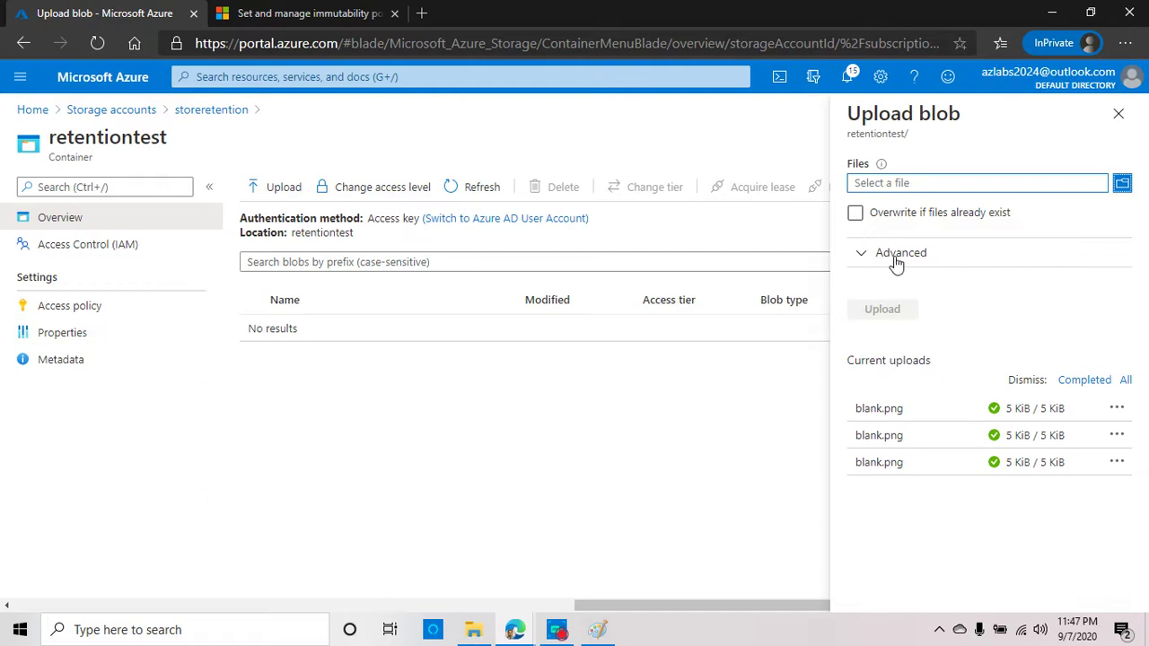
pyautogui.click(1122, 184)
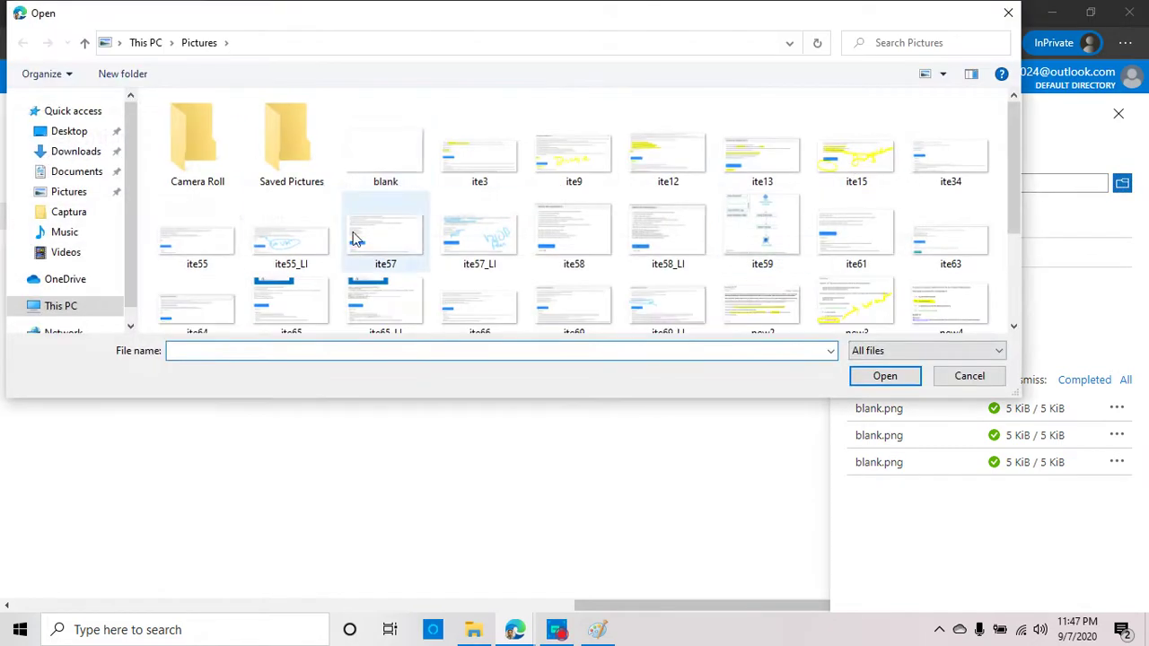
pyautogui.click(885, 376)
pyautogui.click(881, 309)
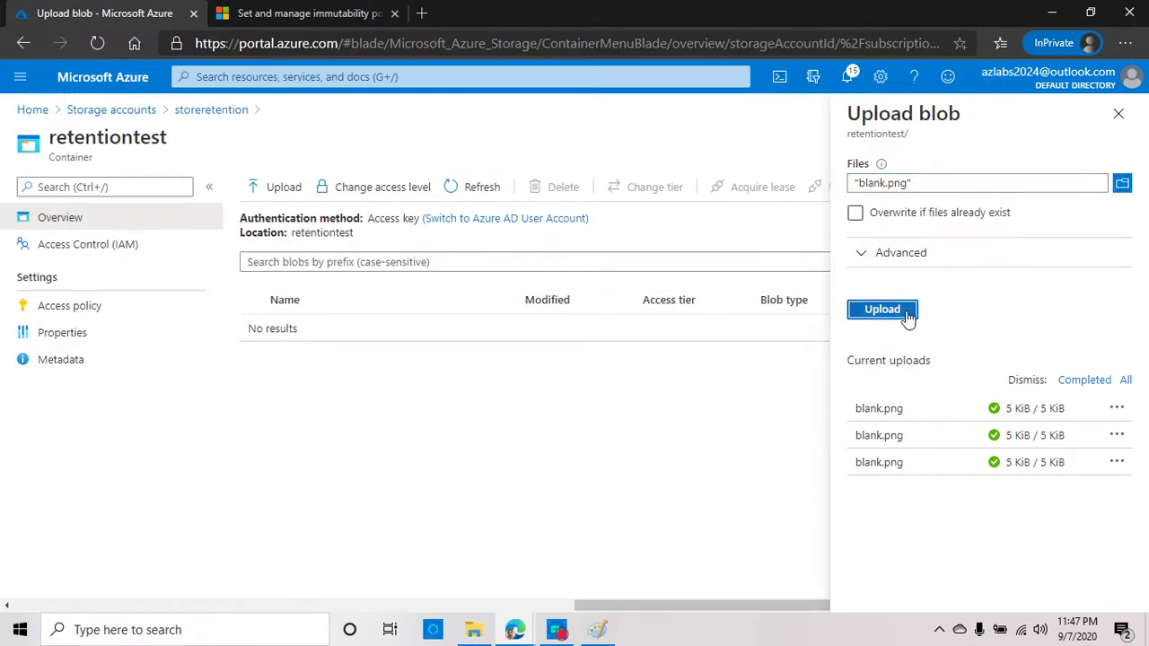
pyautogui.click(1134, 109)
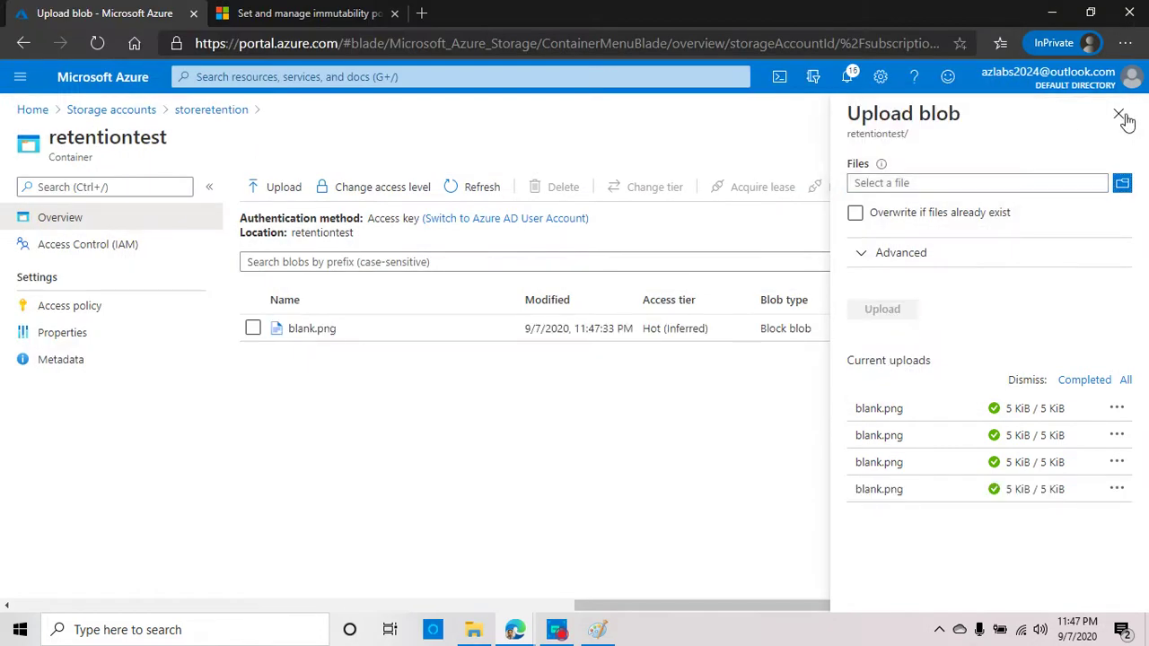
# Step: Add an immutable blob storage policy of type Time-based retention to the container with a 30-day retention period
pyautogui.click(83, 303)
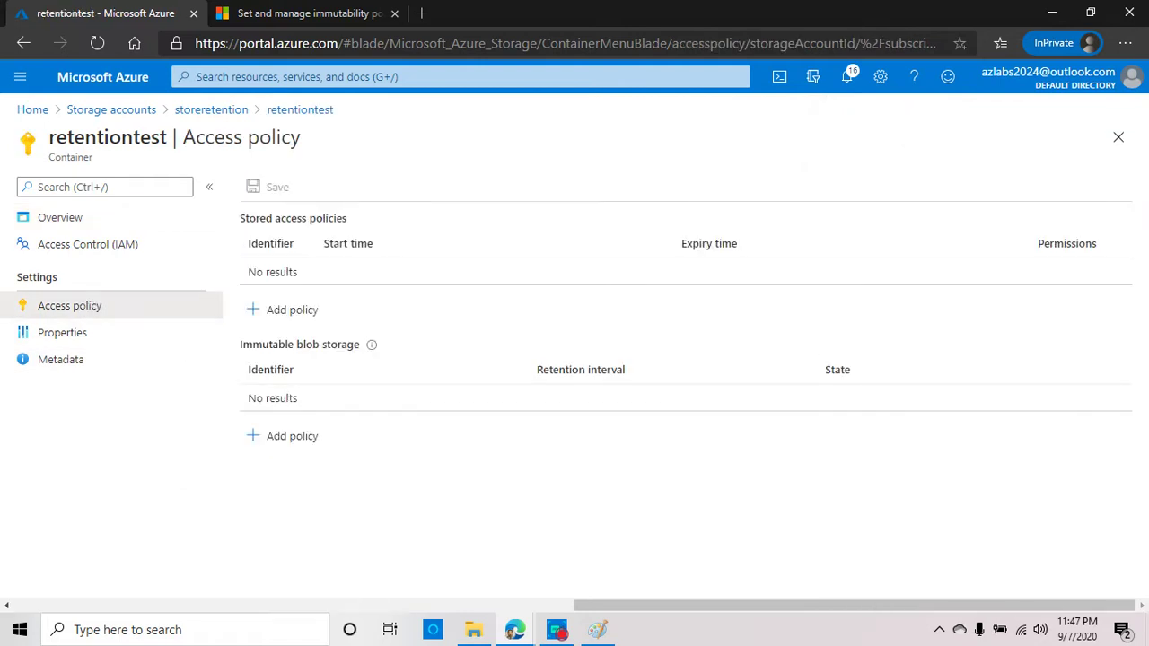
pyautogui.moveTo(243, 350); pyautogui.dragTo(339, 350)
pyautogui.click(298, 438)
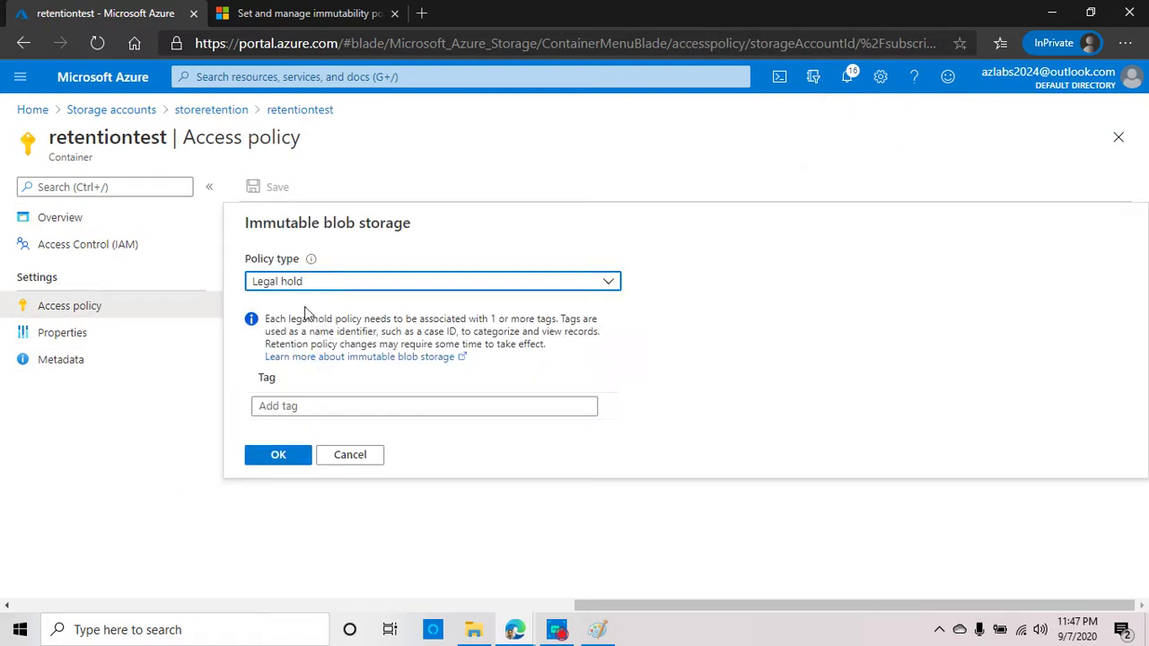
pyautogui.click(352, 282)
pyautogui.click(329, 307)
pyautogui.click(337, 336)
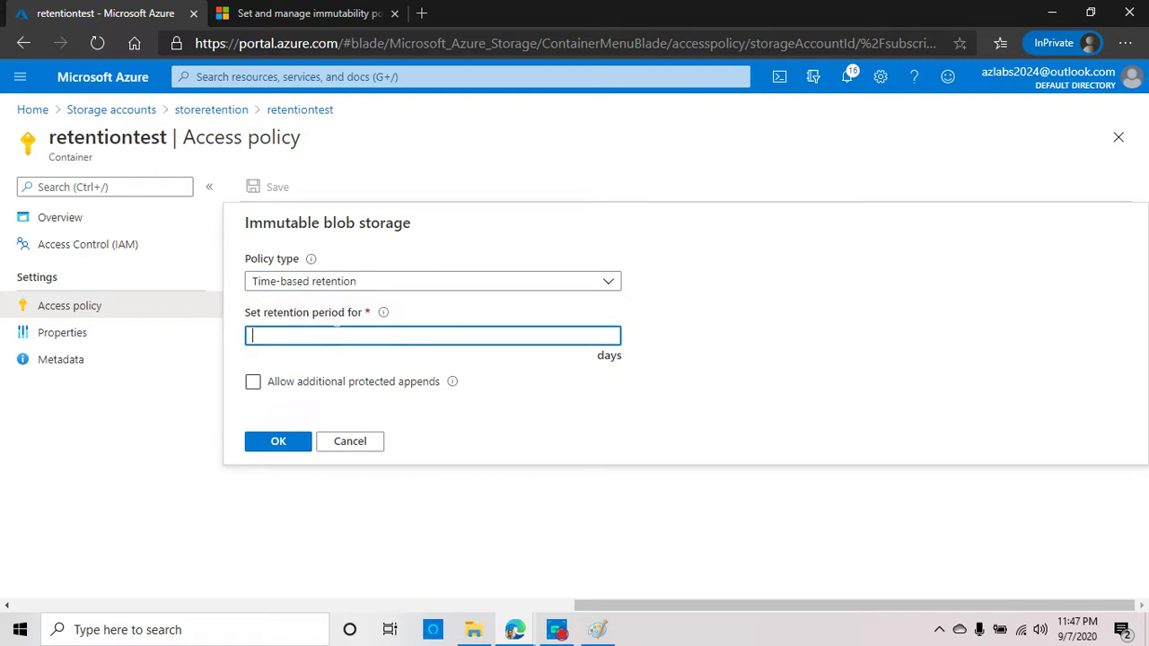
pyautogui.write('30')
pyautogui.click(271, 444)
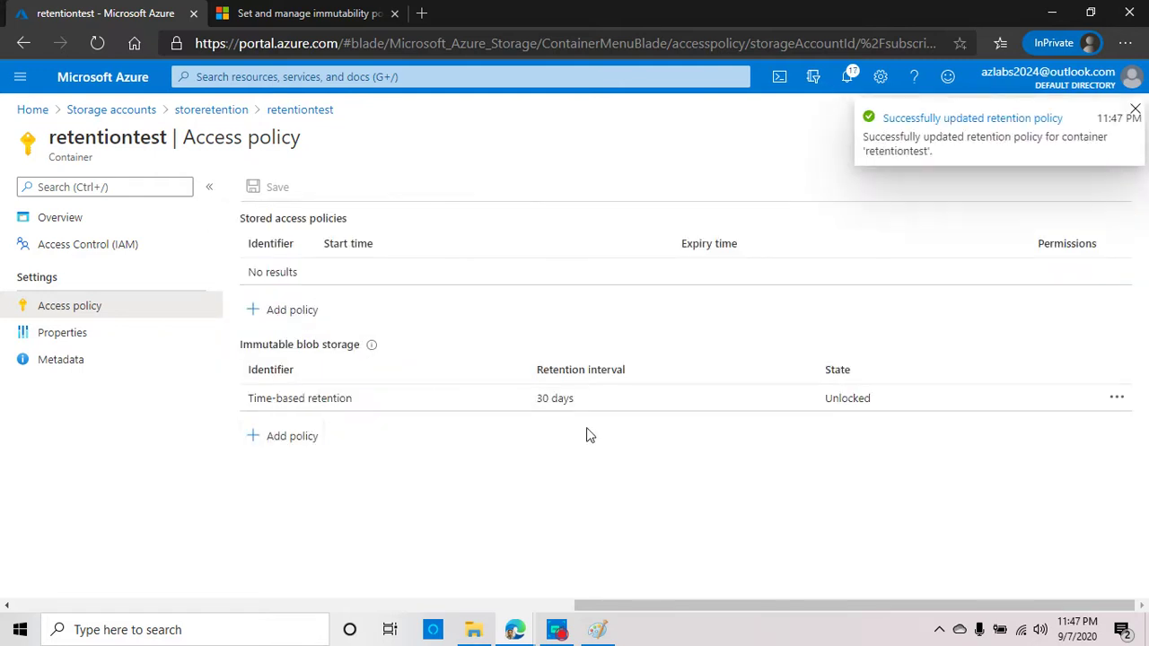
# Step: Lock the 30-day time-based retention policy, confirming with "yes", and check which actions the locked policy offers
pyautogui.click(1117, 401)
pyautogui.click(988, 463)
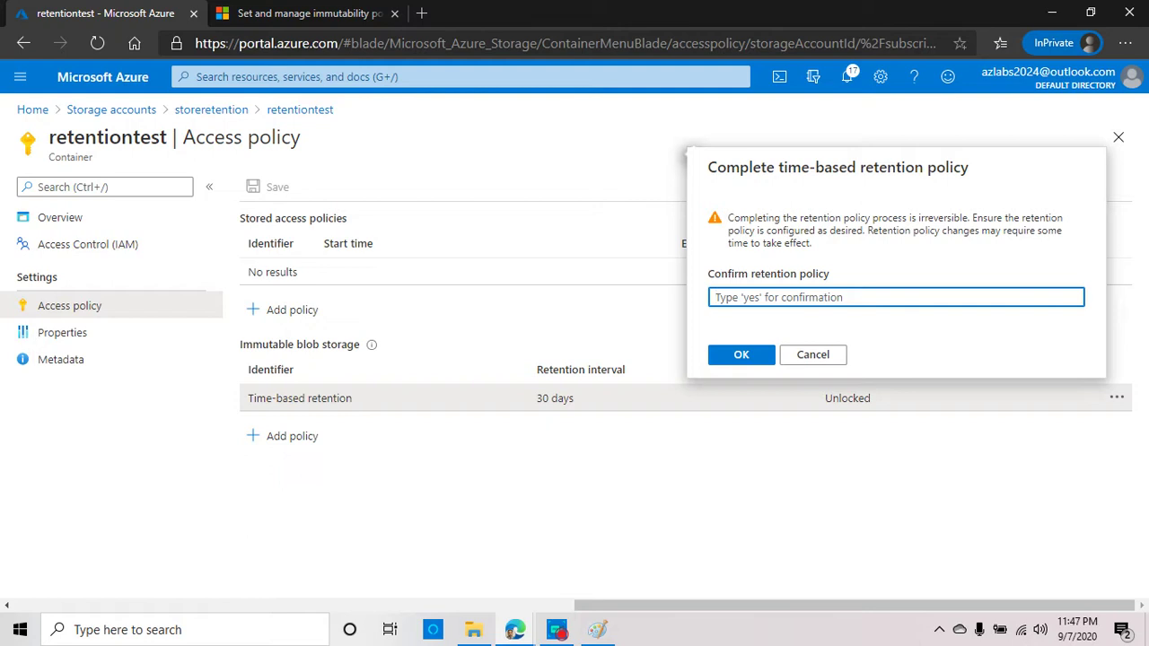
pyautogui.moveTo(918, 218); pyautogui.dragTo(970, 218)
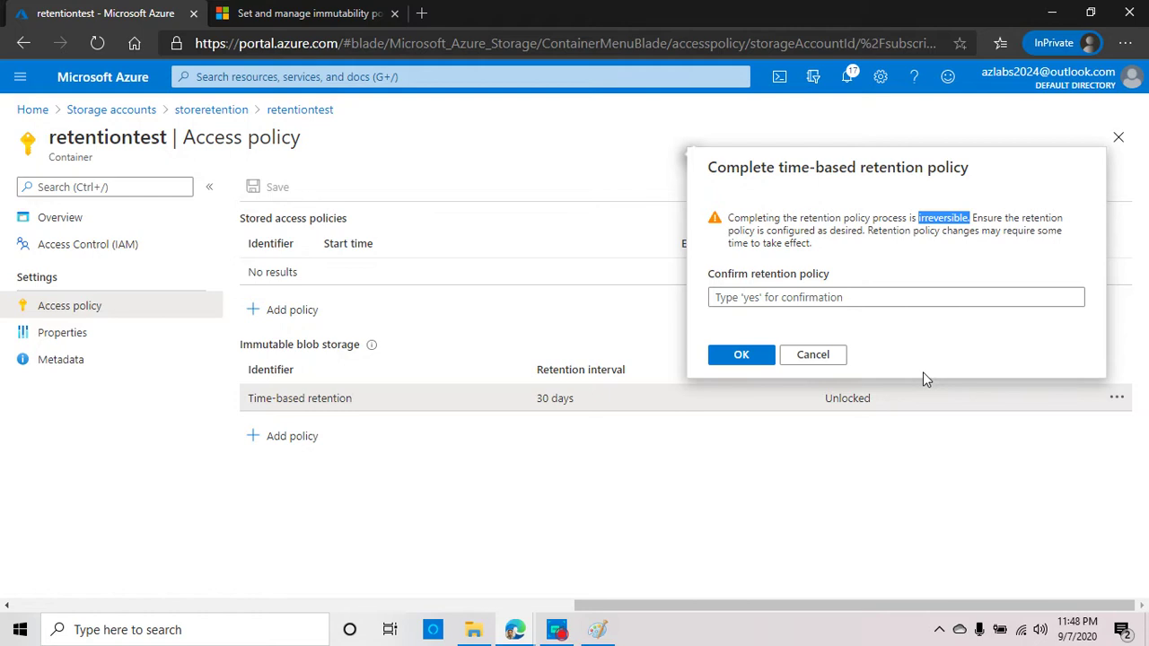
pyautogui.click(844, 297)
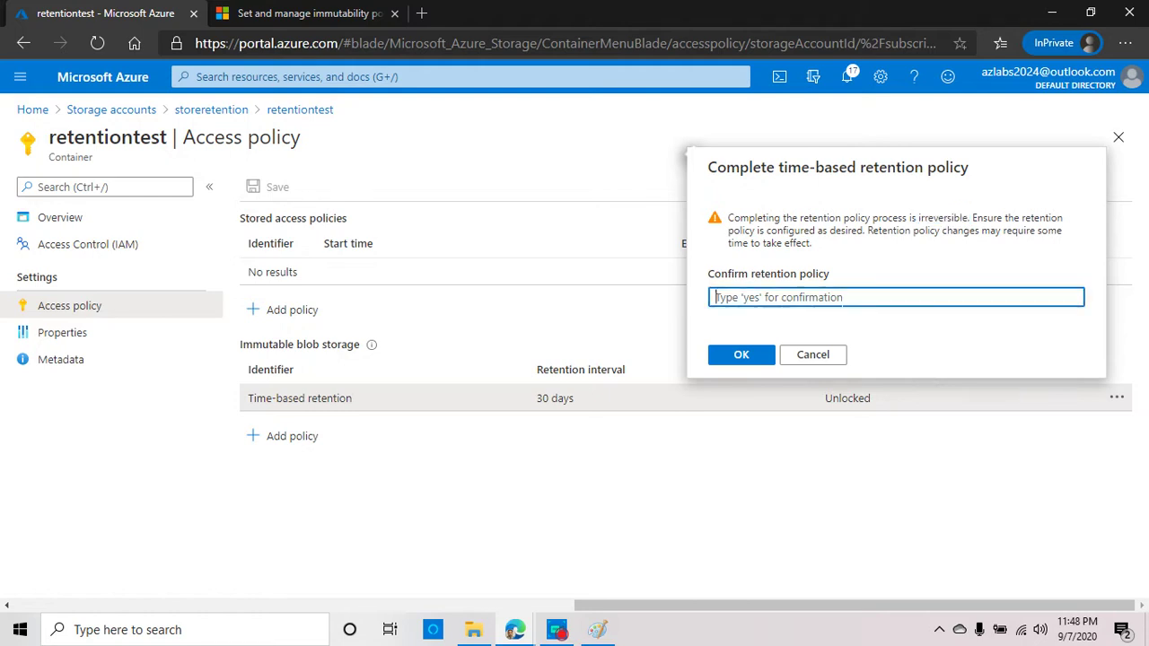
pyautogui.write('yes')
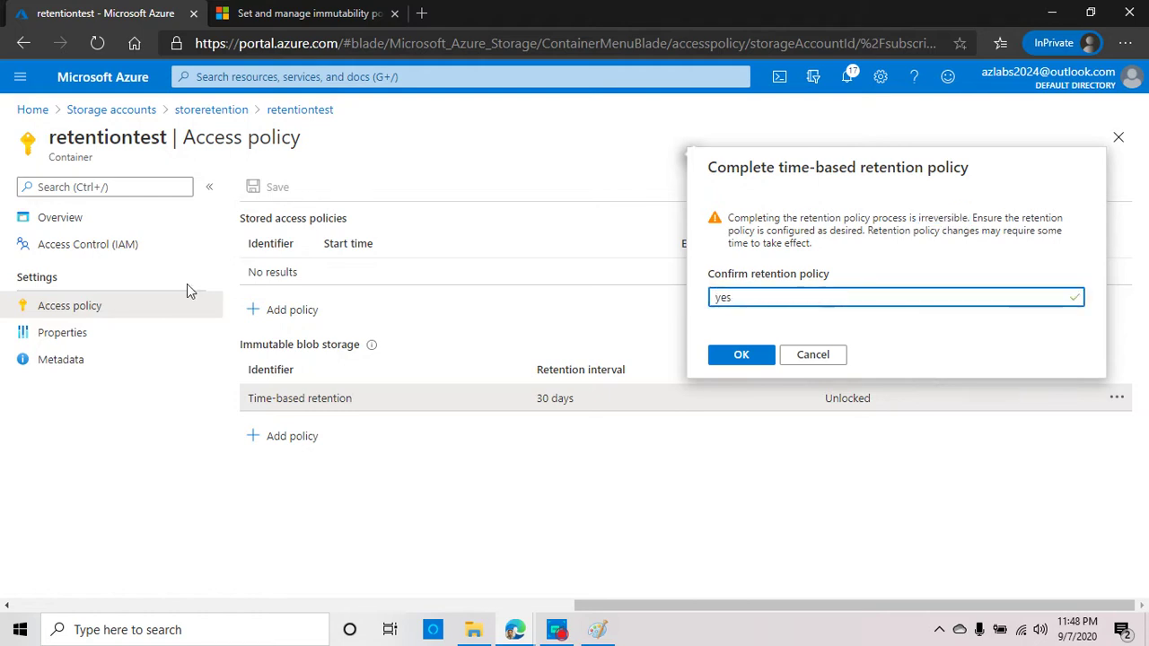
pyautogui.click(737, 359)
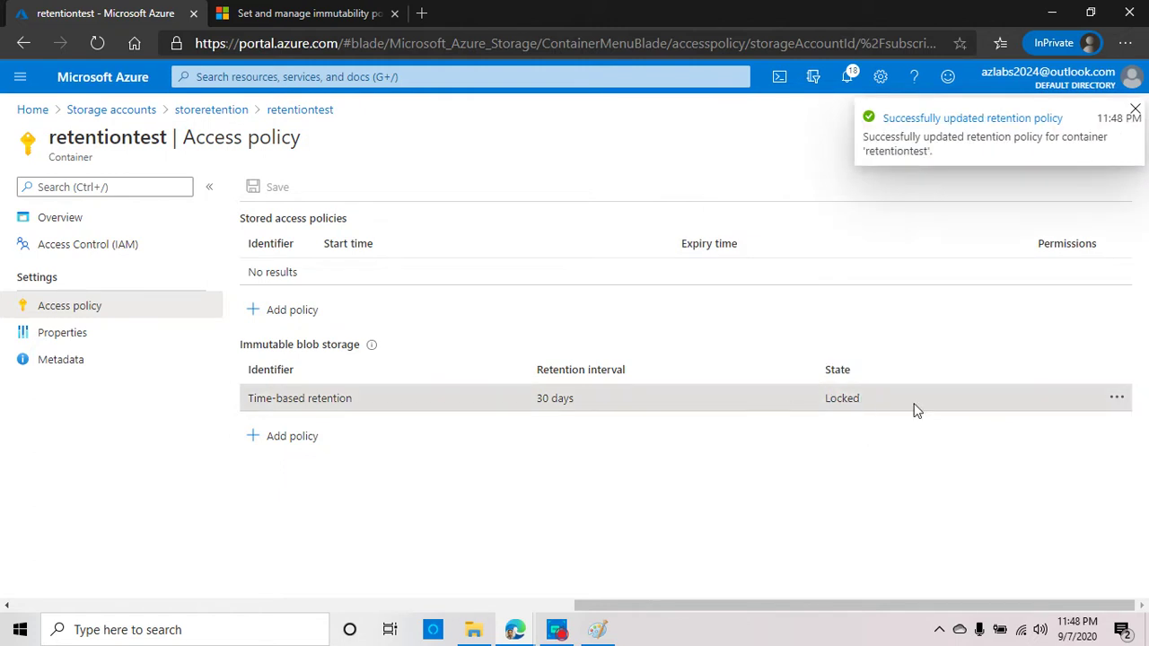
pyautogui.click(1117, 401)
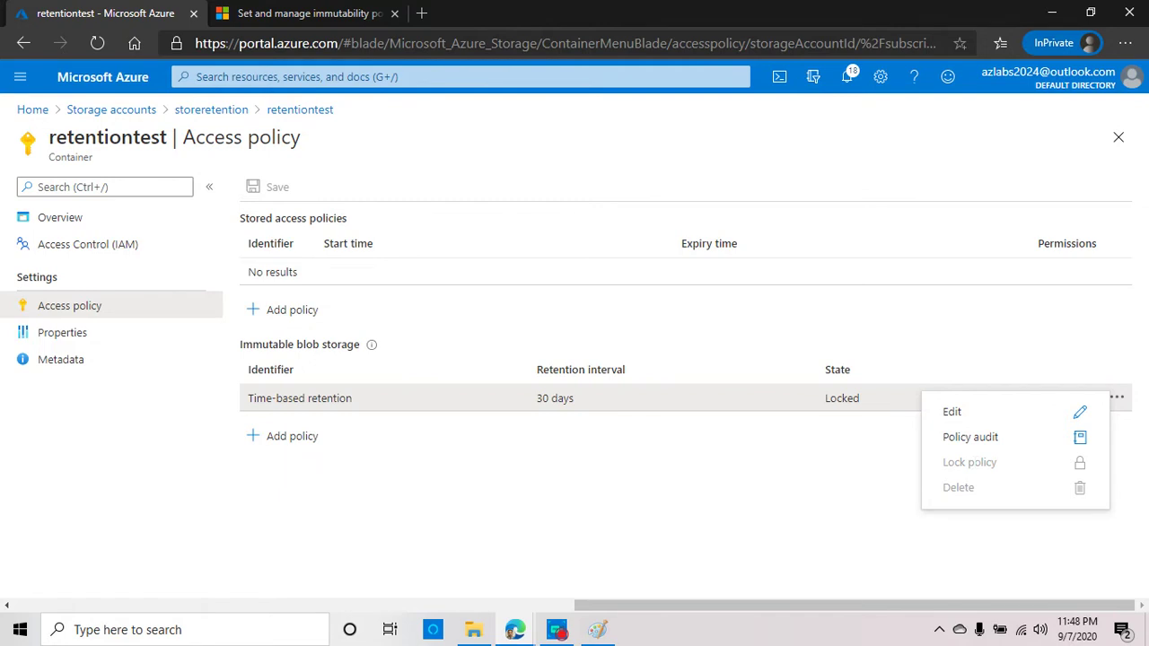
pyautogui.click(747, 422)
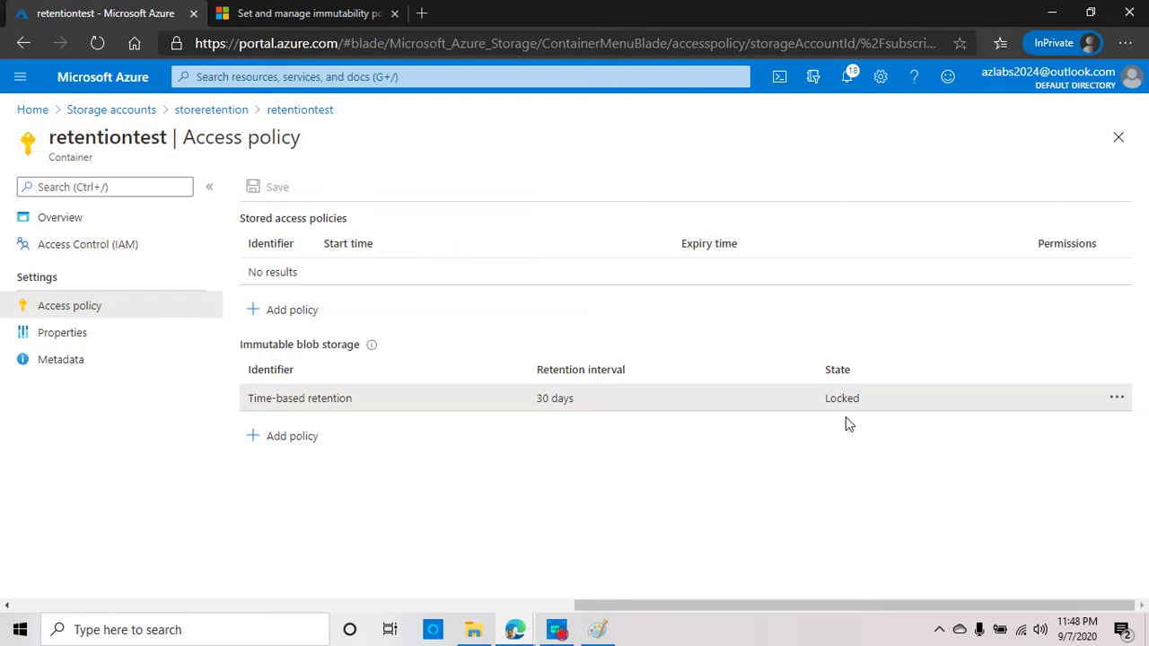
# Step: Try to delete blank.png under the locked retention policy, and review the policy's available actions in the access policy settings
pyautogui.click(100, 226)
pyautogui.click(253, 328)
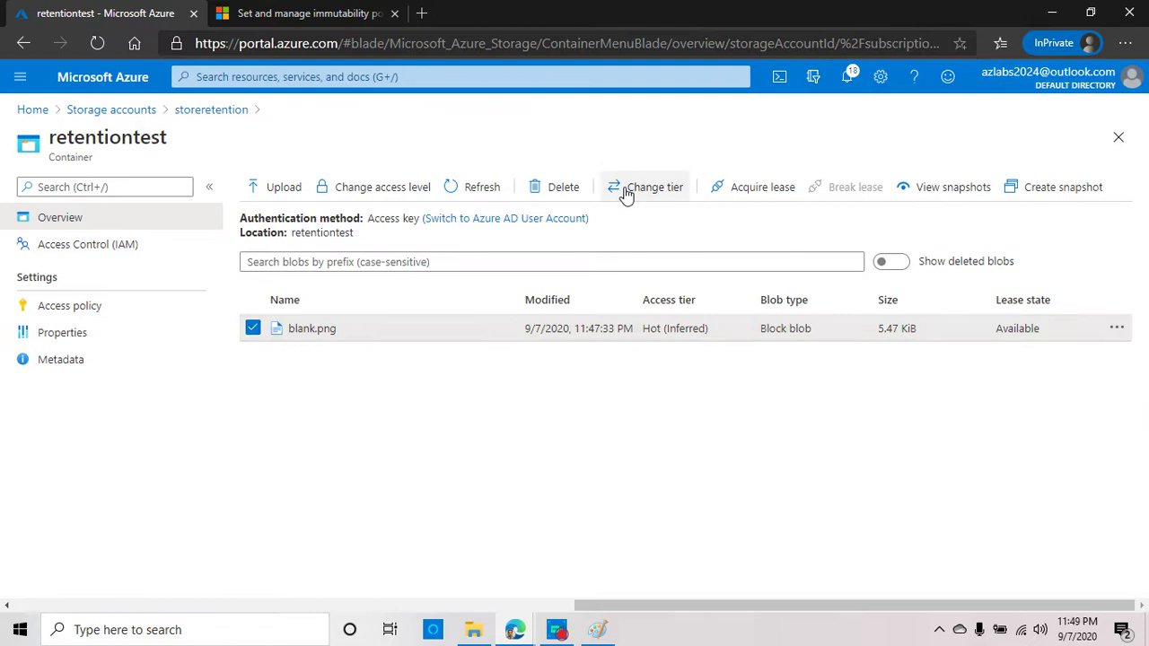
pyautogui.click(559, 190)
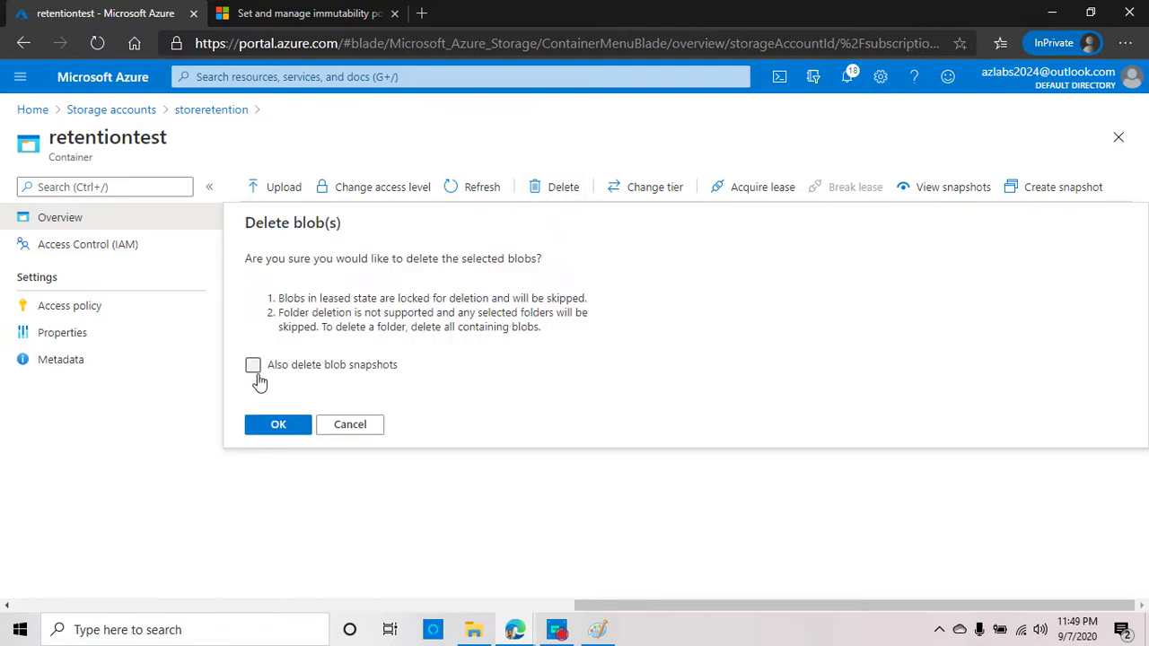
pyautogui.click(279, 424)
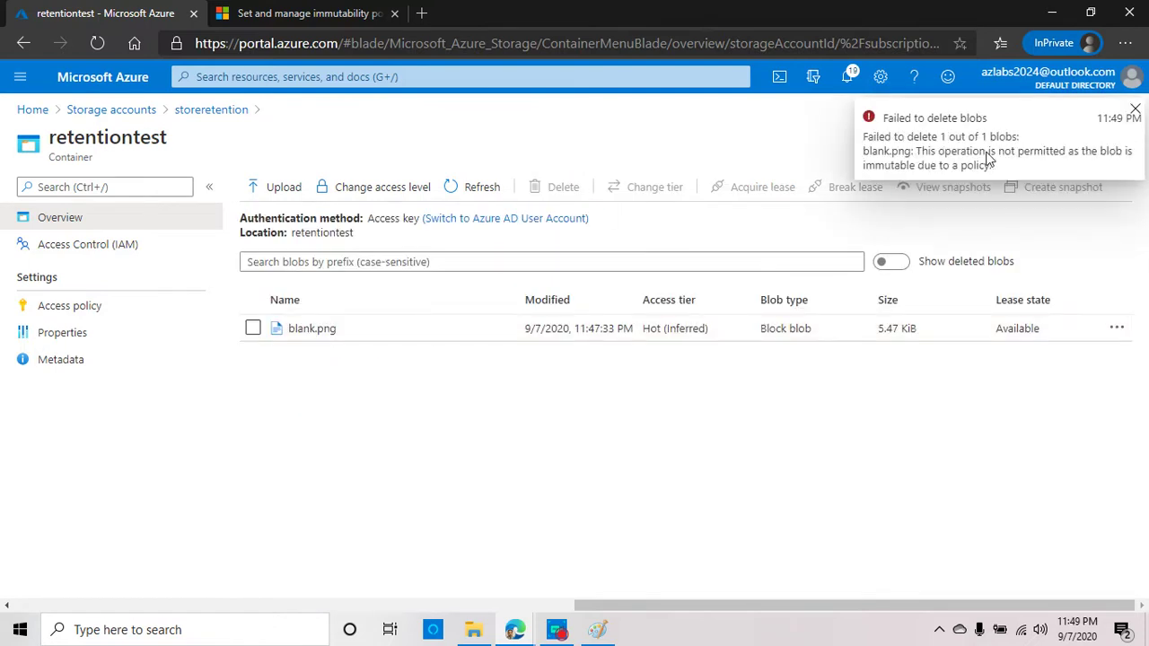
pyautogui.click(130, 312)
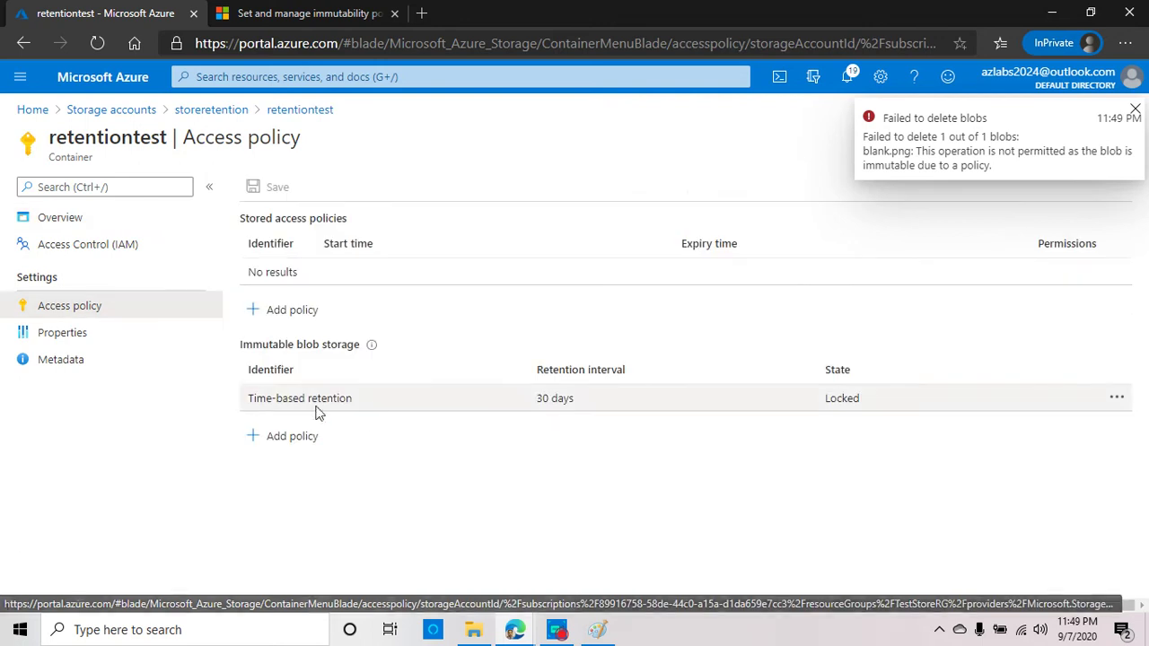
pyautogui.click(1116, 400)
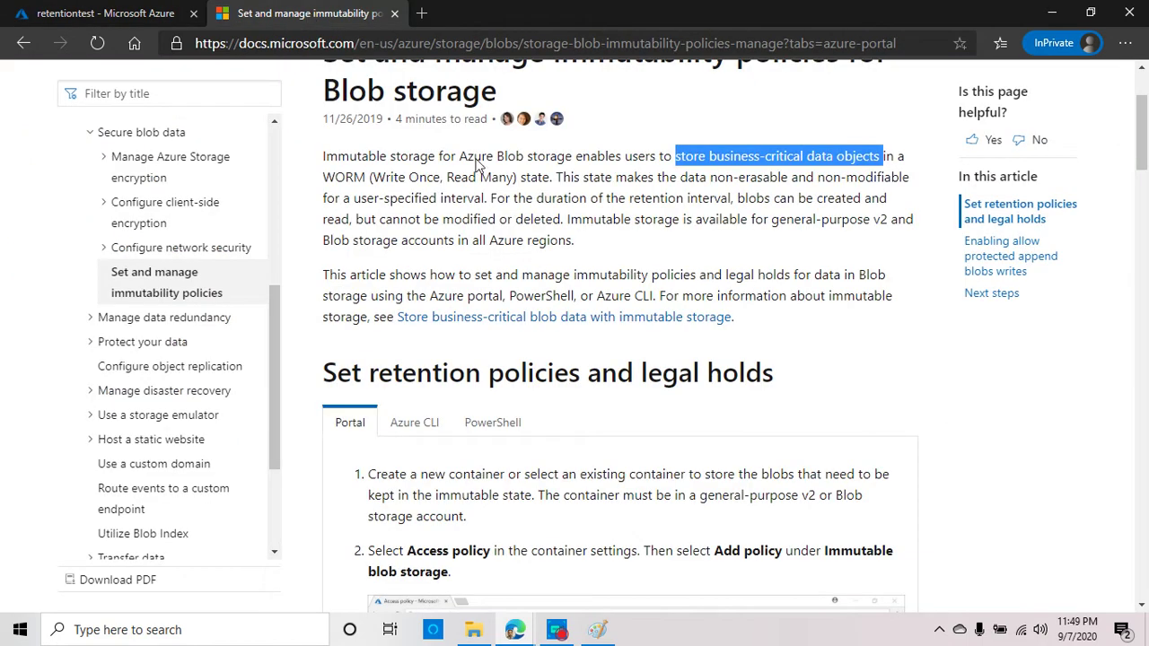
# Step: Review the documentation's portal instructions for choosing a container, adding an immutable blob storage policy and enabling time-based retention
pyautogui.scroll(-1, 574, 348)
pyautogui.scroll(-2, 574, 348)
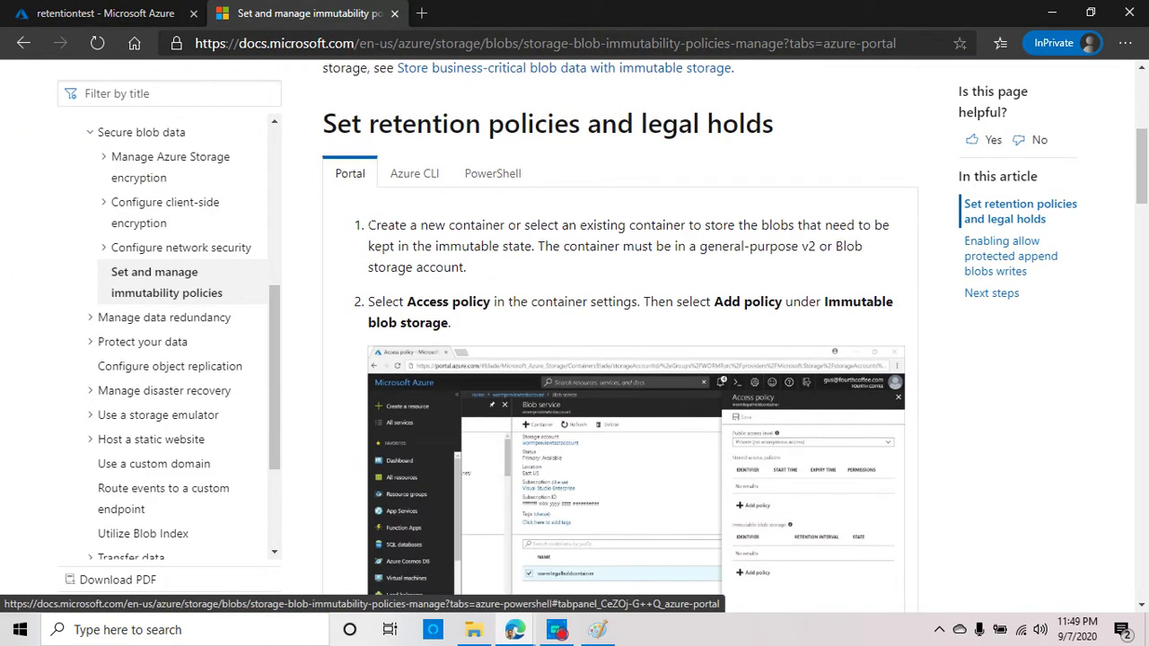
pyautogui.moveTo(476, 283); pyautogui.dragTo(368, 224)
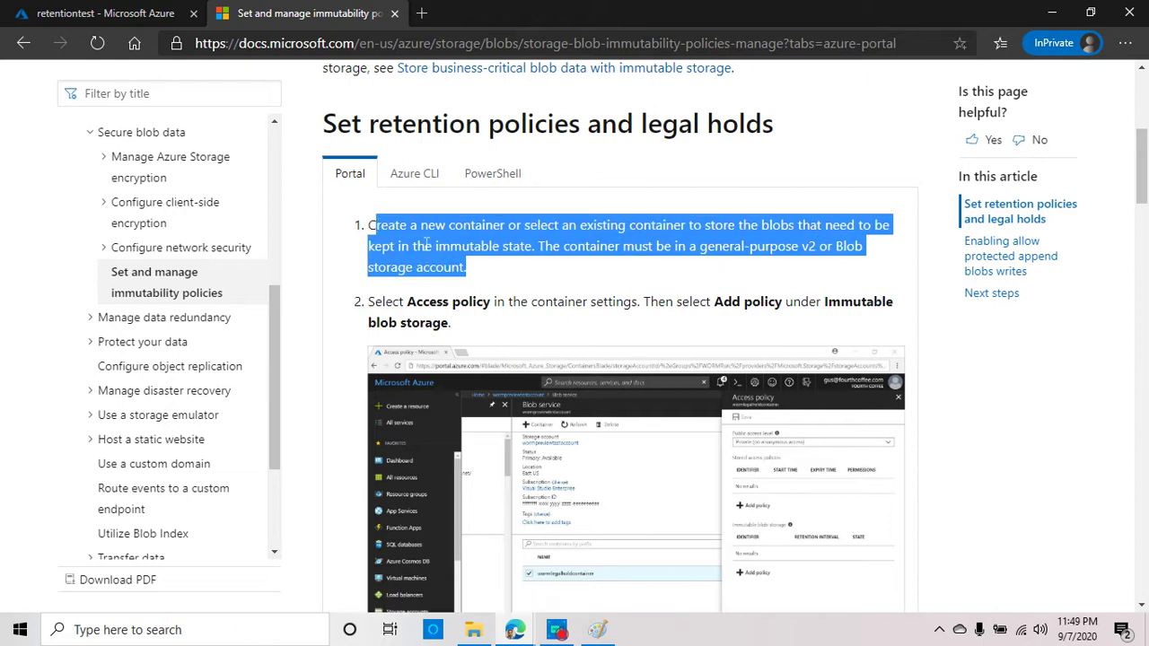
pyautogui.tripleClick(473, 226)
pyautogui.scroll(-2, 515, 287)
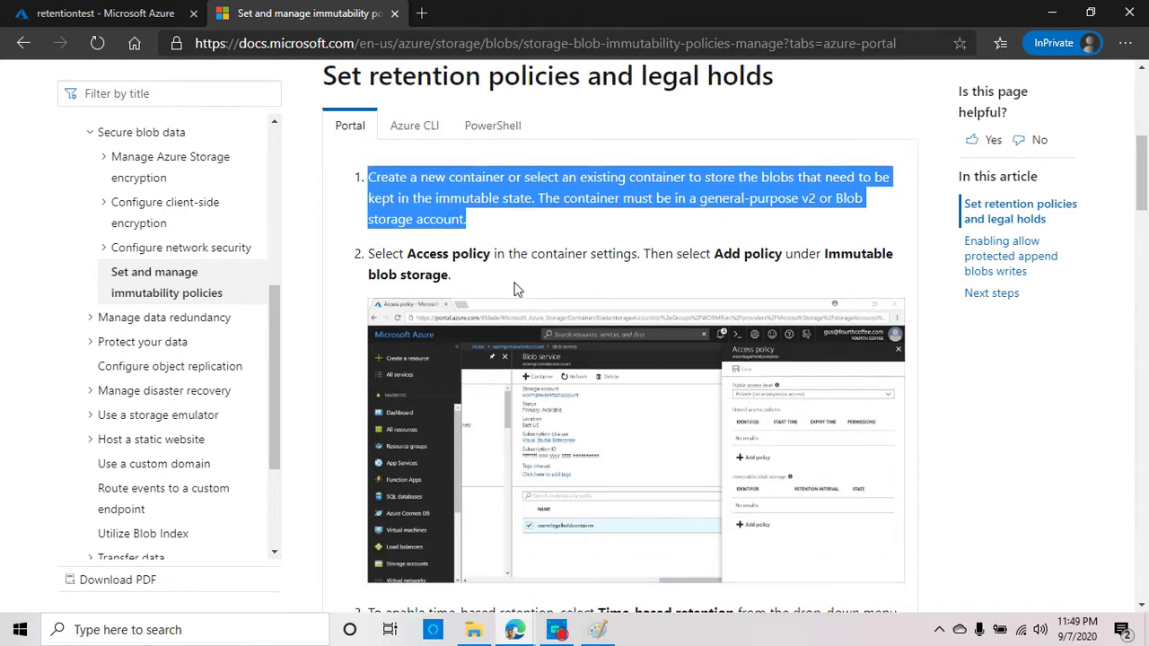
pyautogui.click(748, 137)
pyautogui.tripleClick(767, 136)
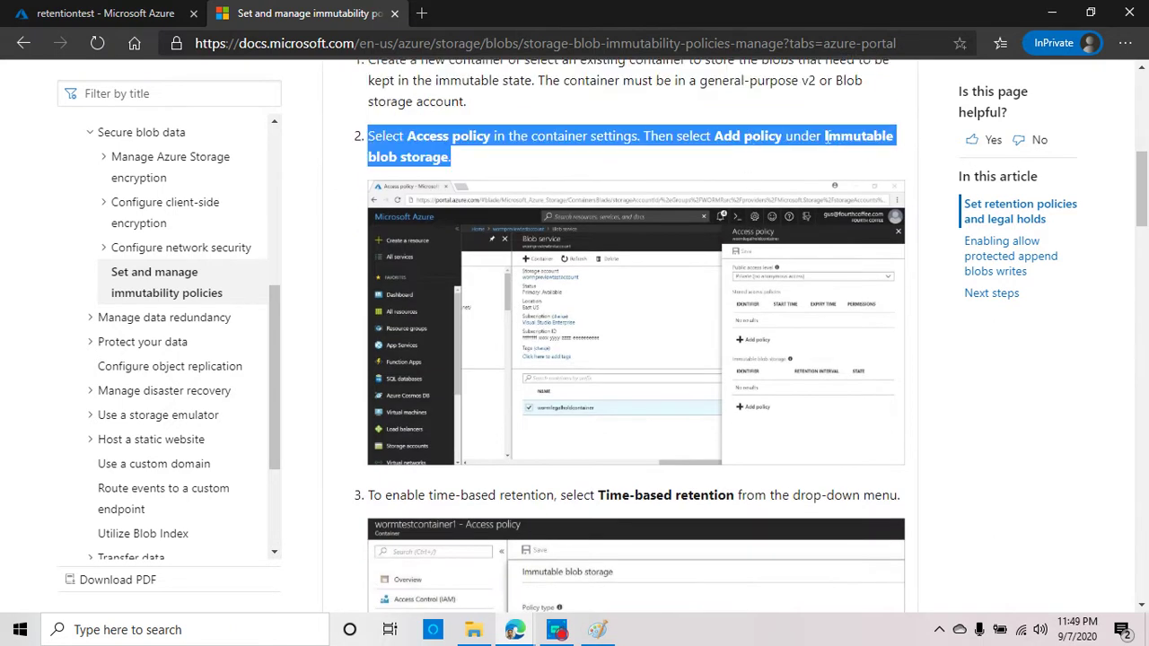
pyautogui.scroll(-3, 842, 137)
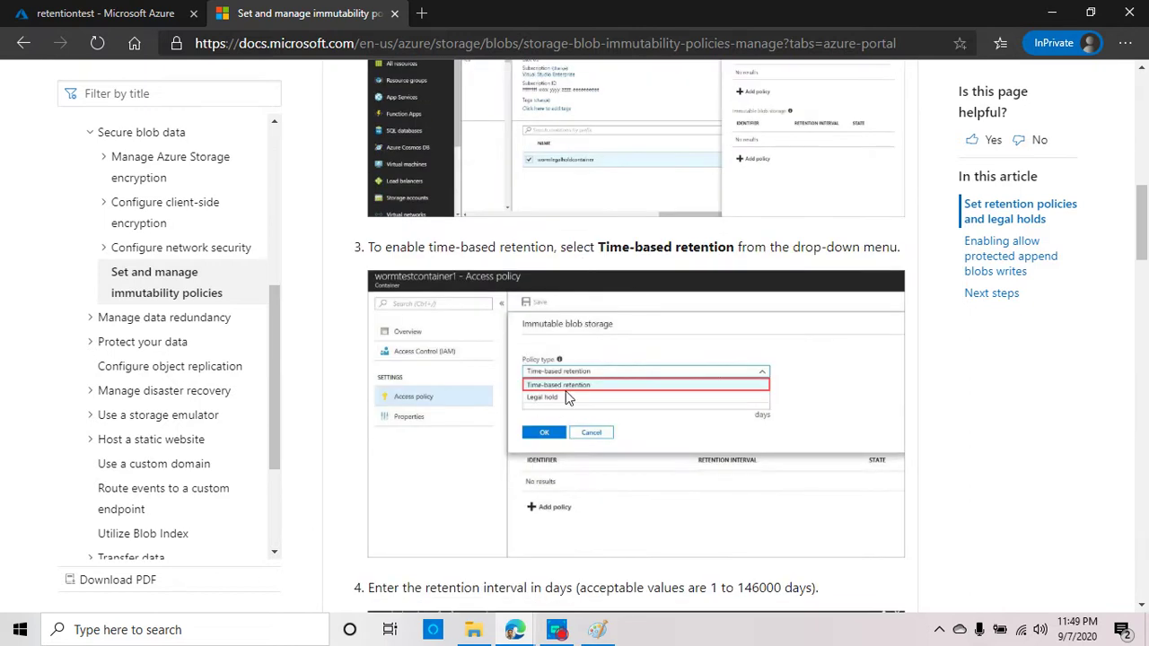
pyautogui.scroll(-3, 565, 404)
pyautogui.scroll(-5, 562, 402)
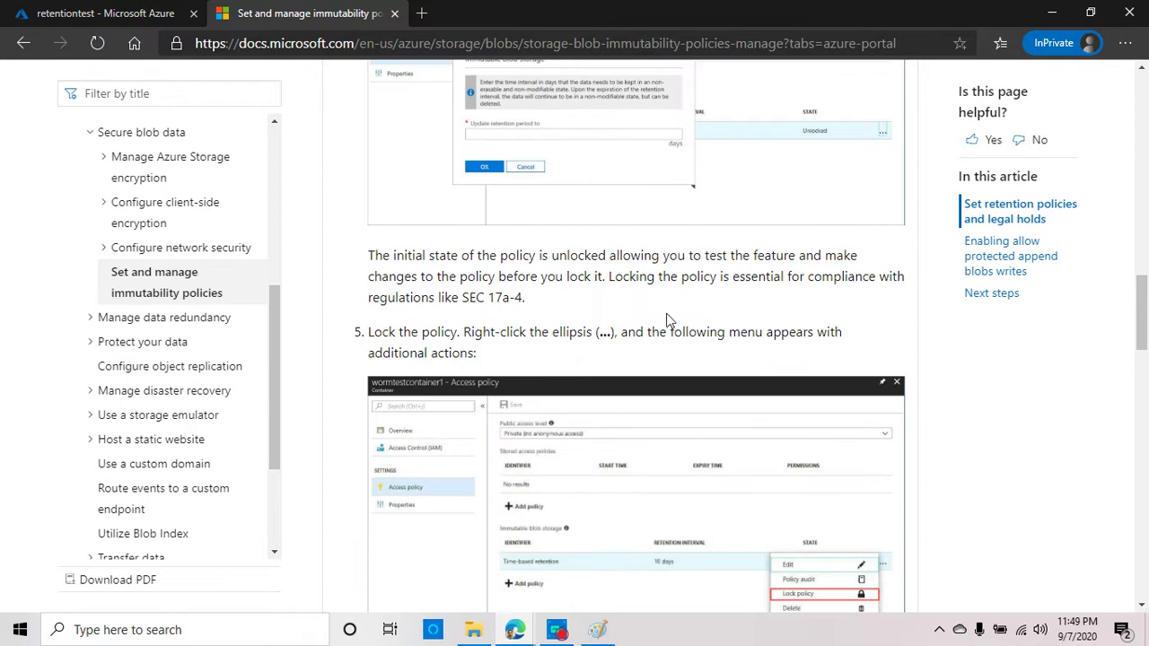
# Step: Read the documentation's guidance on locking the policy, covering SEC 17a-4 compliance and the restrictions on a locked policy
pyautogui.moveTo(462, 297); pyautogui.dragTo(536, 301)
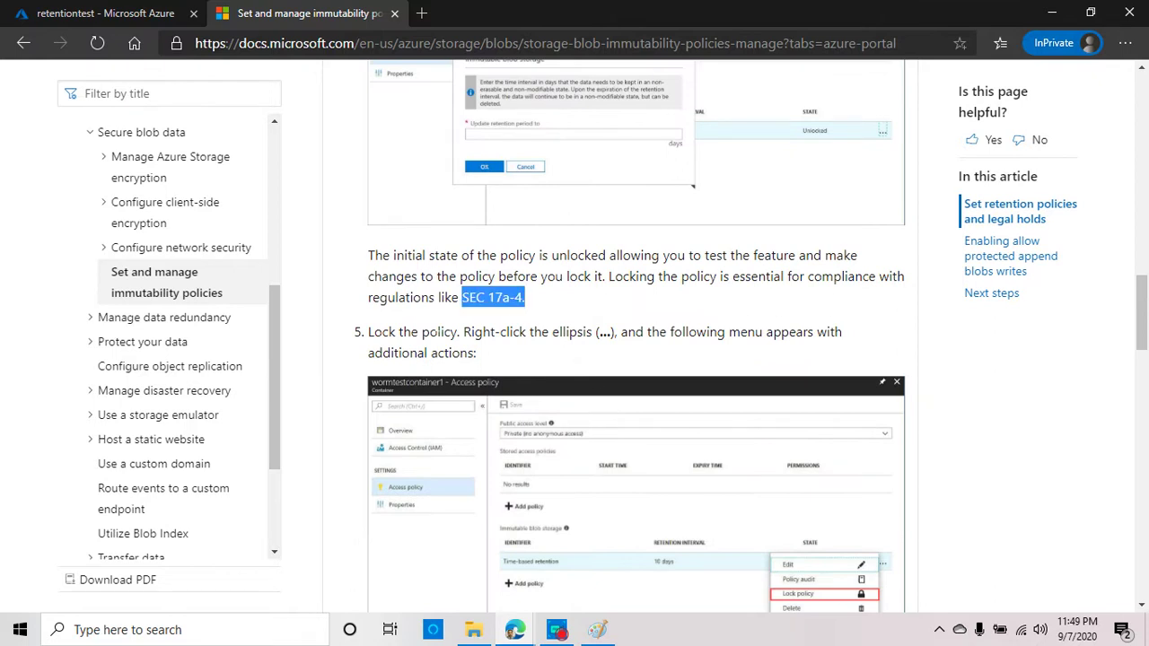
pyautogui.scroll(-2, 555, 324)
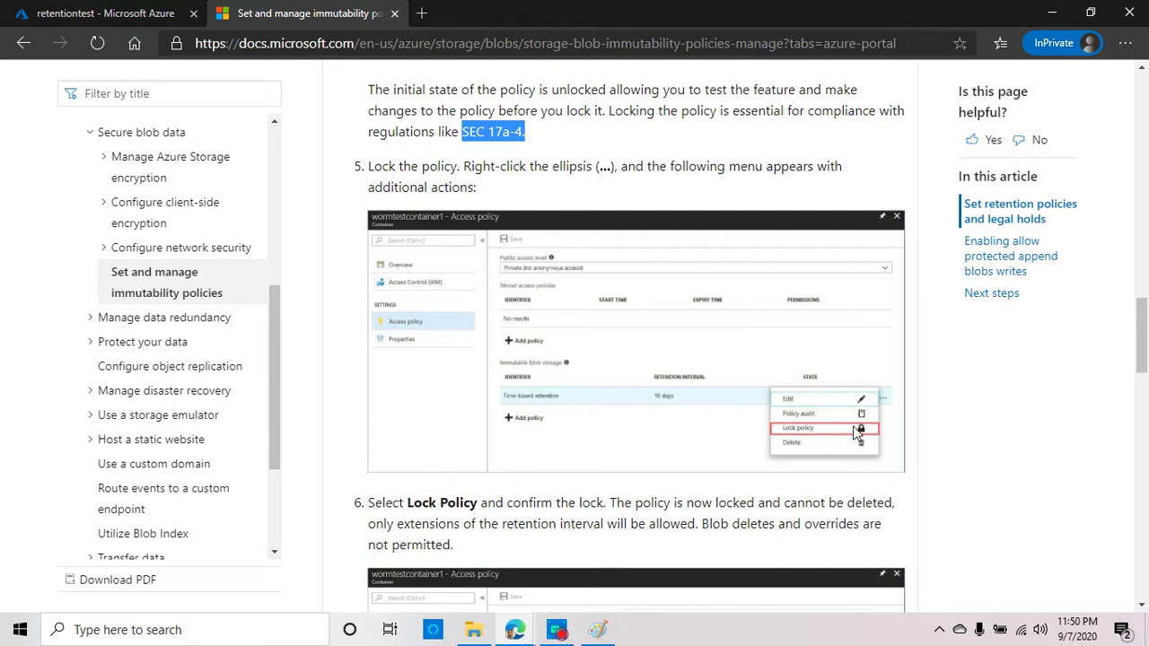
pyautogui.scroll(-3, 847, 440)
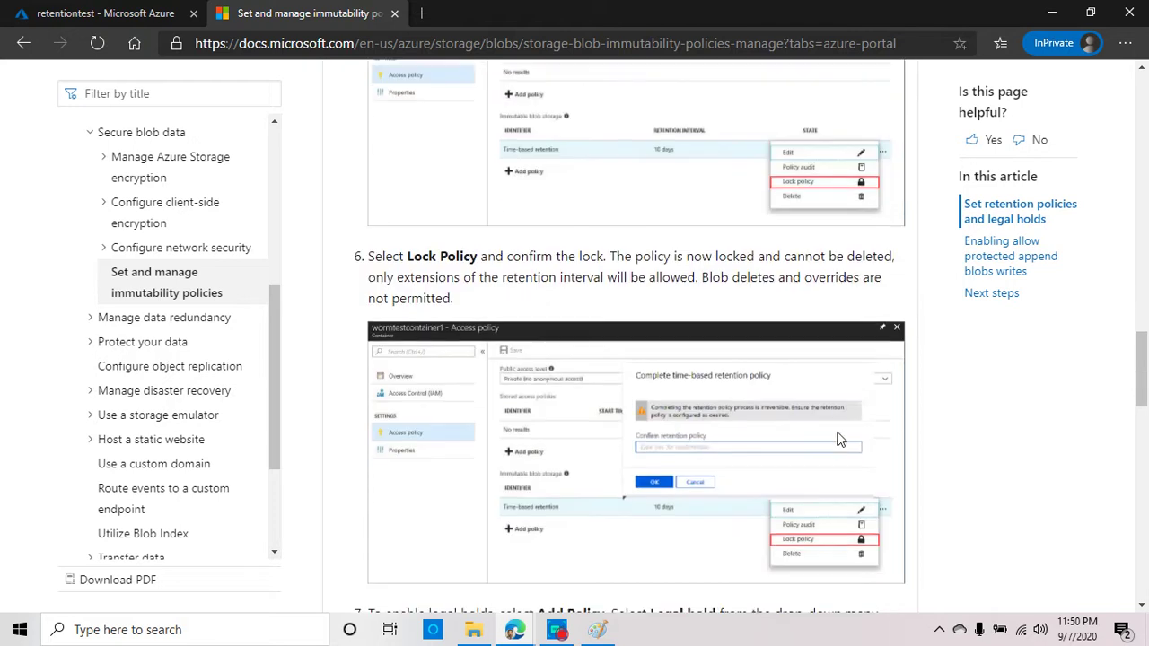
pyautogui.moveTo(367, 255); pyautogui.dragTo(901, 266)
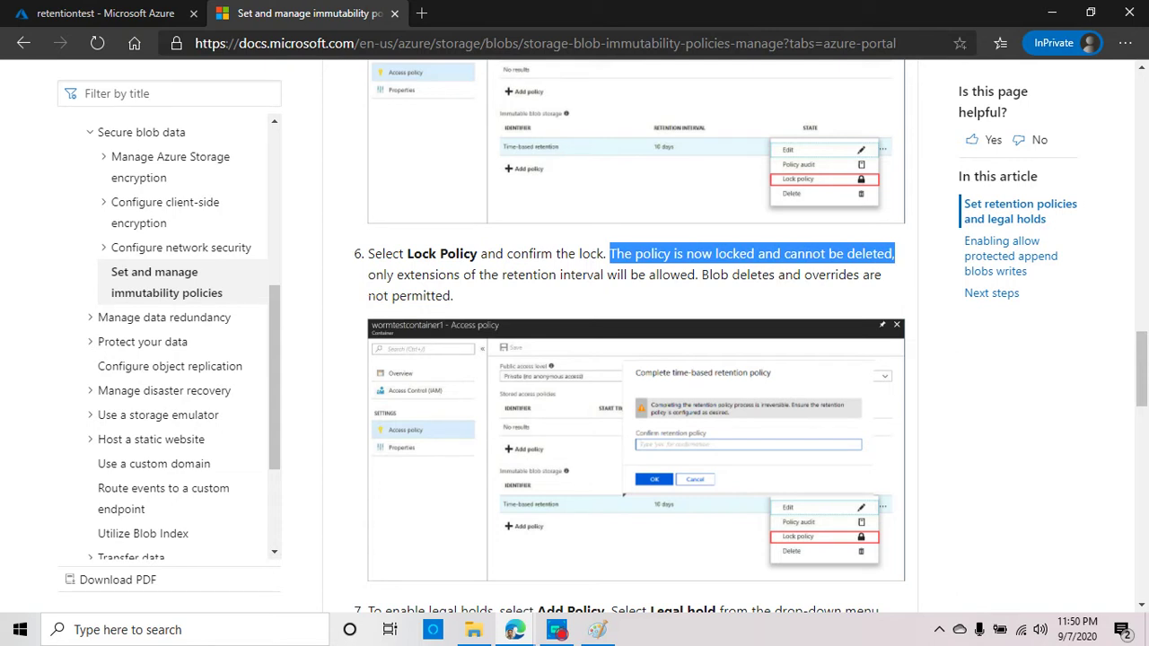
pyautogui.moveTo(368, 274); pyautogui.dragTo(695, 275)
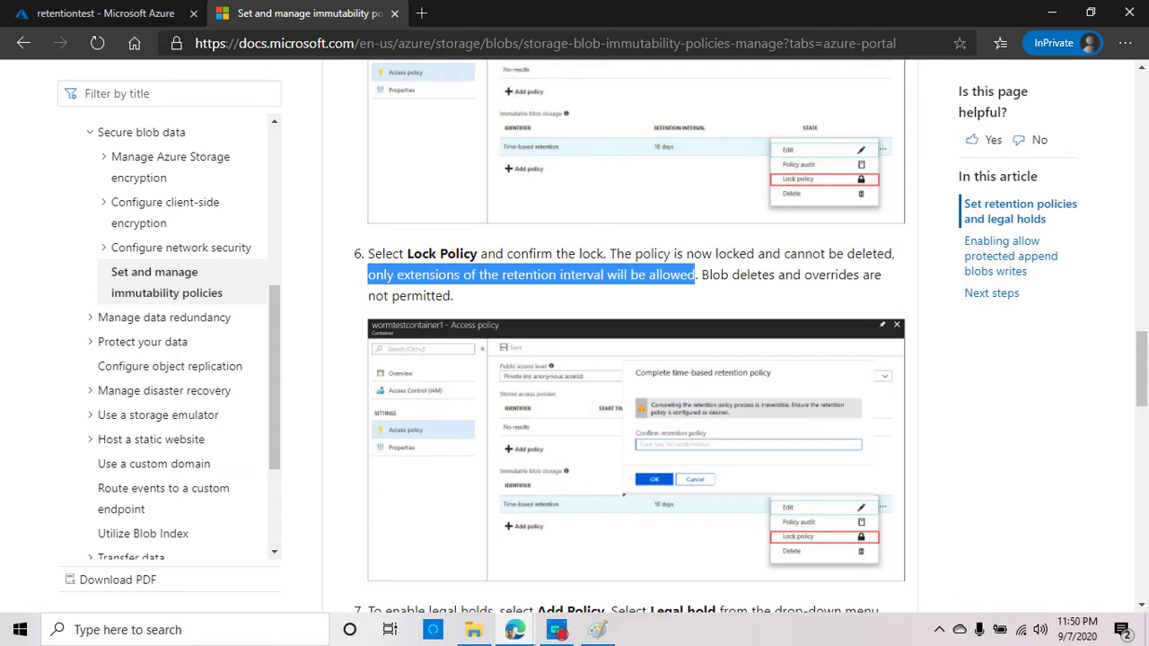
# Step: Return to the Azure portal and try to shorten the locked policy's retention period to 0 days and to 1 day, dismissing both edits
pyautogui.click(134, 13)
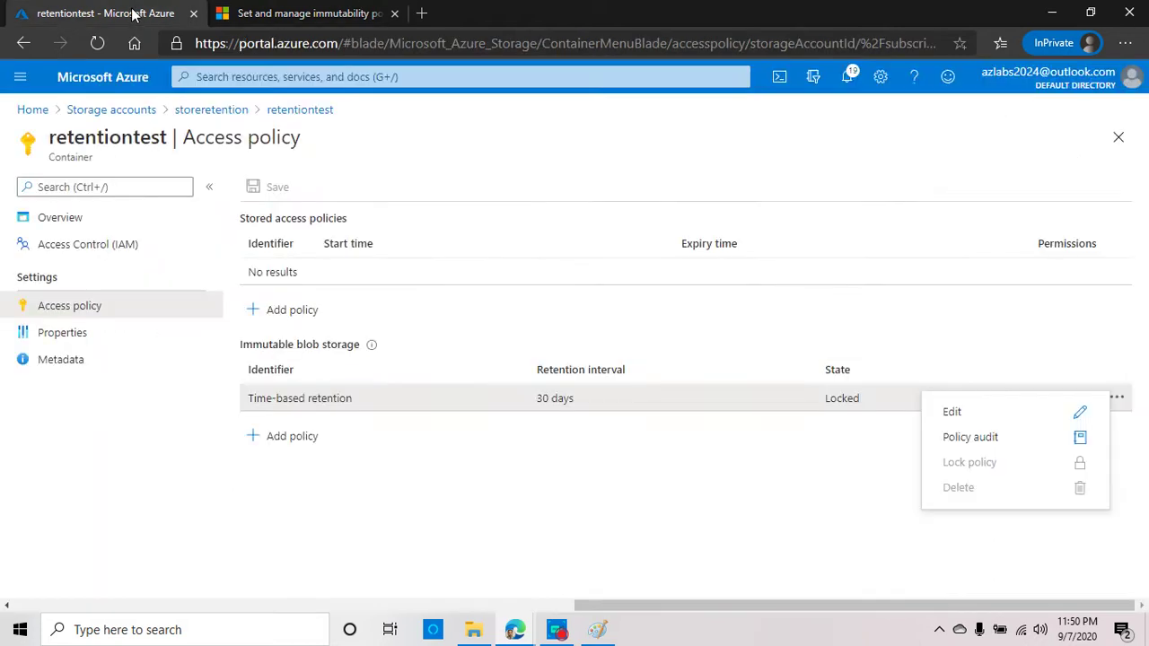
pyautogui.click(1037, 417)
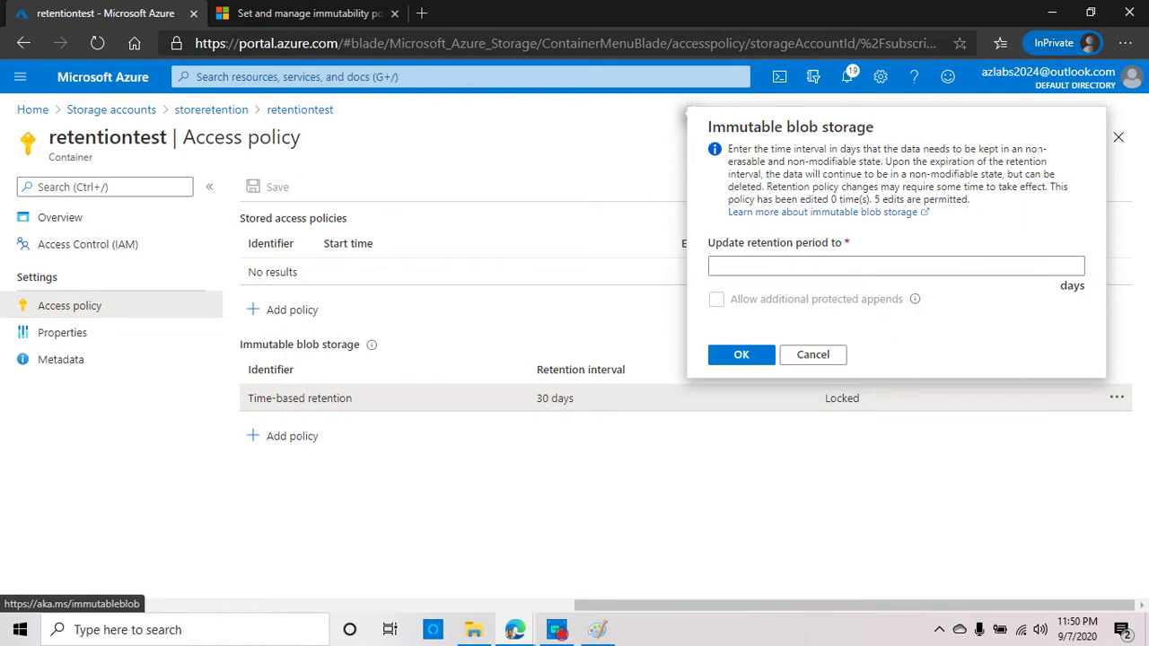
pyautogui.click(808, 266)
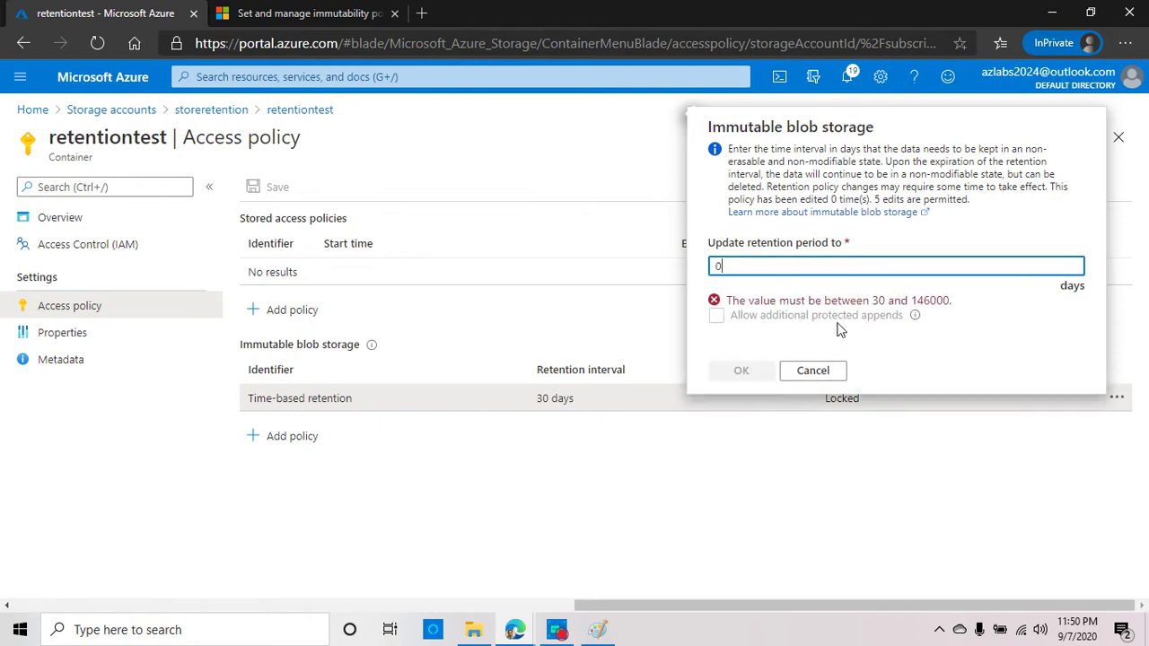
pyautogui.click(474, 501)
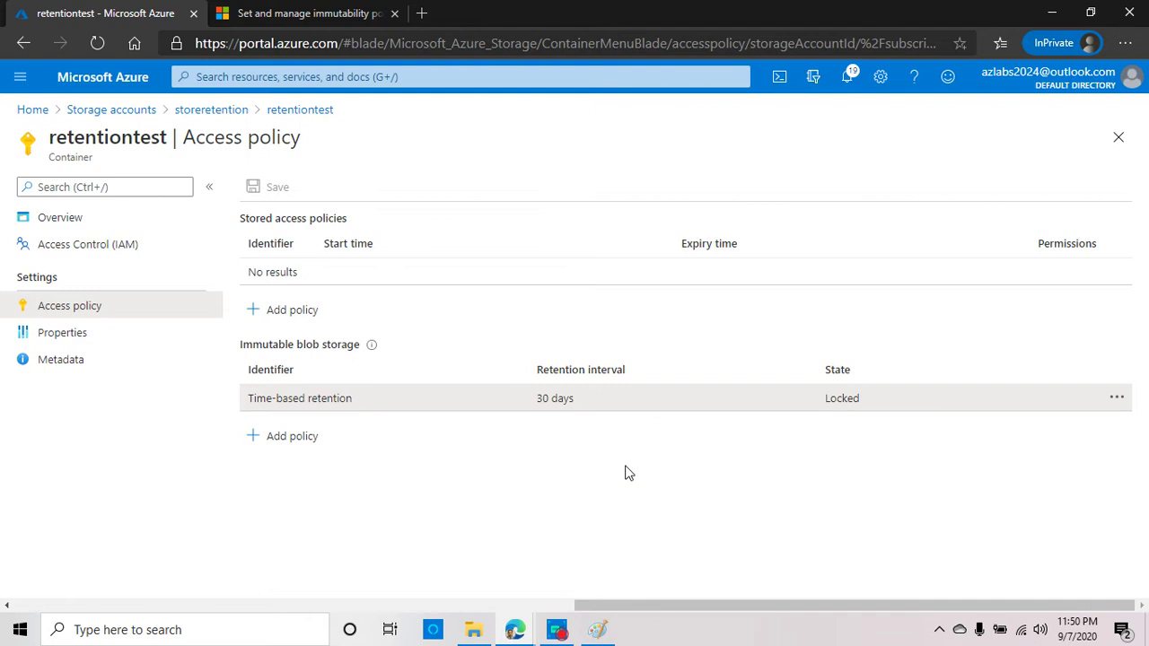
pyautogui.click(1115, 400)
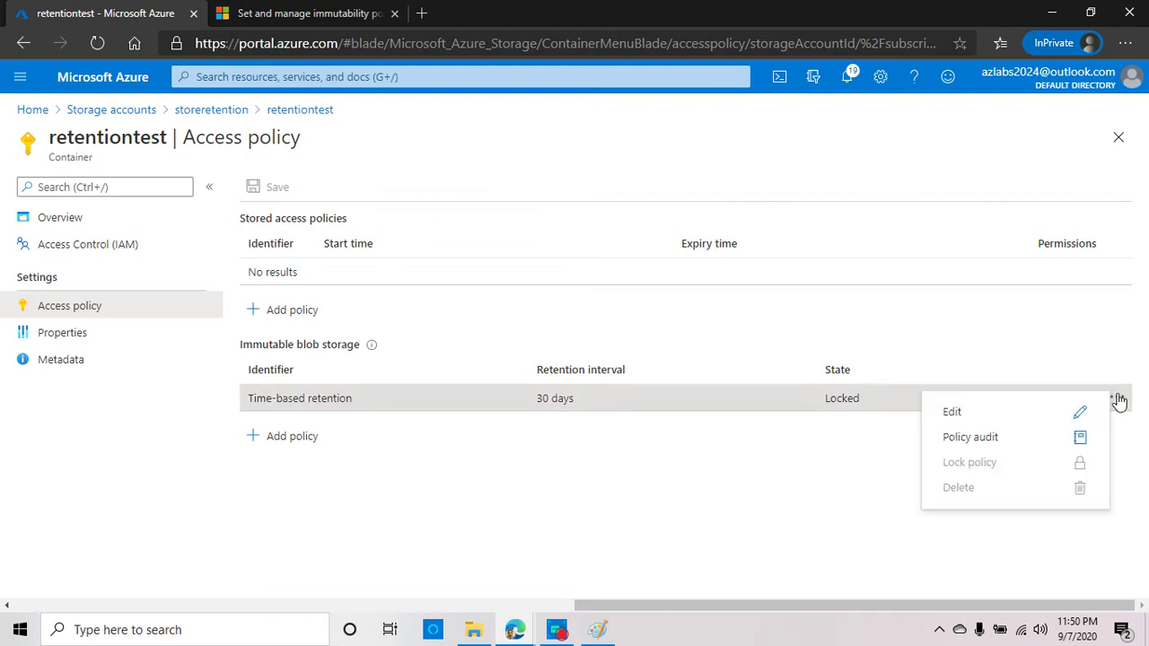
pyautogui.click(988, 416)
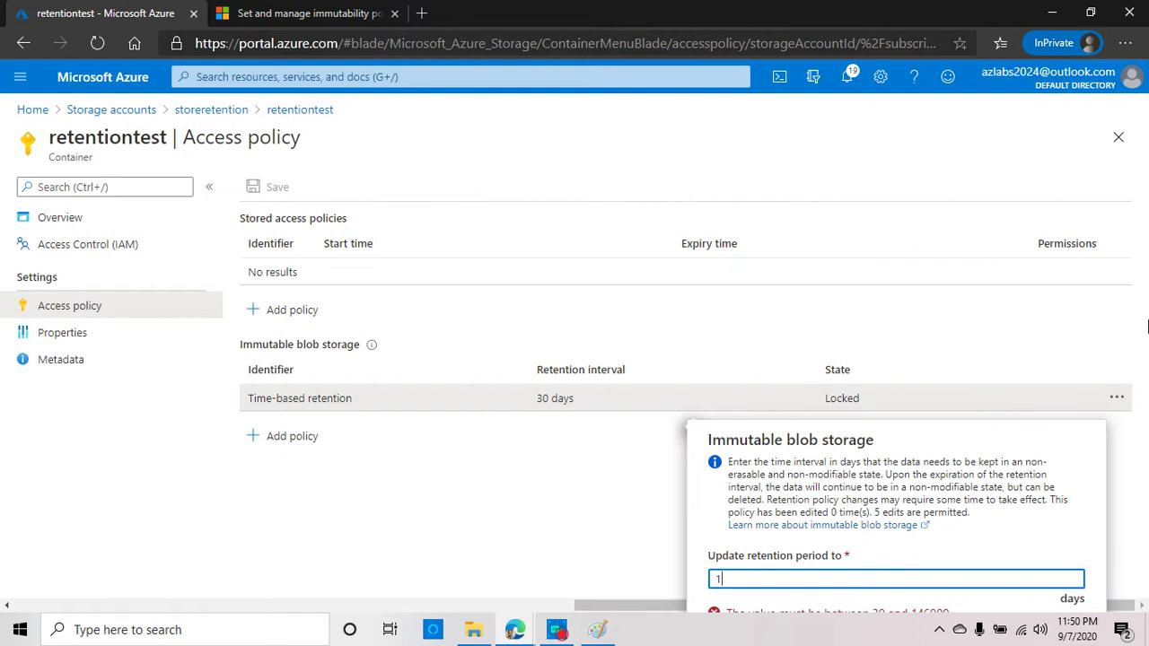
pyautogui.hotkey('shift', 'Tab')
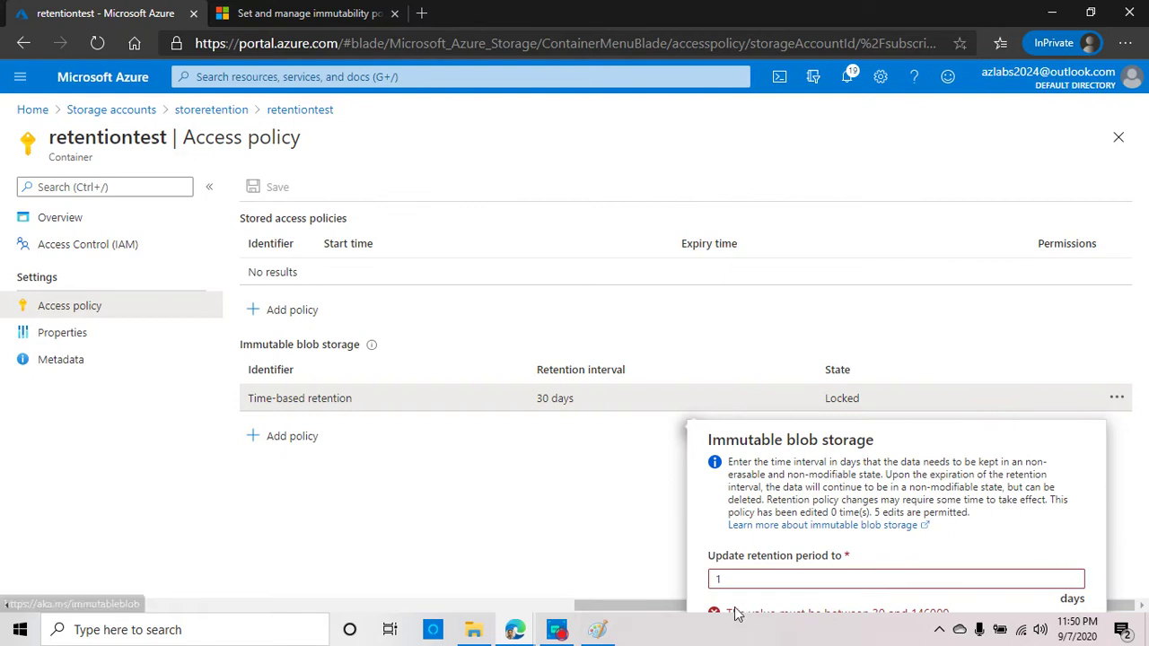
pyautogui.click(779, 639)
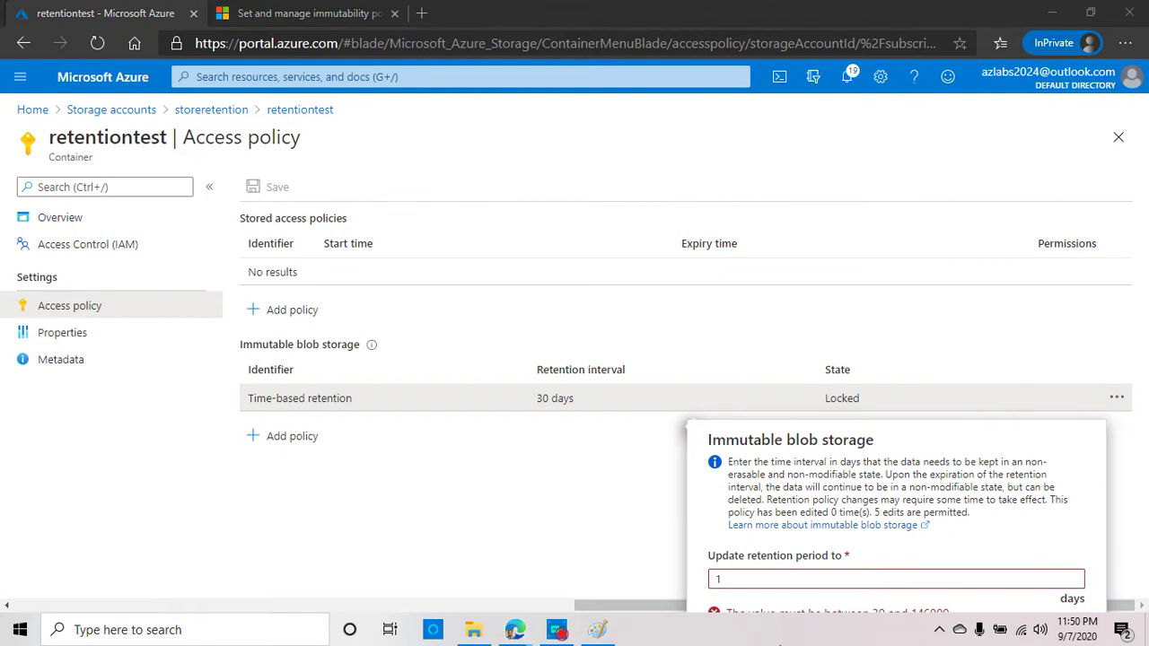
pyautogui.click(793, 321)
# Step: Examine the locked retention policy's audit for its Put and Lock entries with their recorded times, and close the container's access policy page
pyautogui.click(1116, 398)
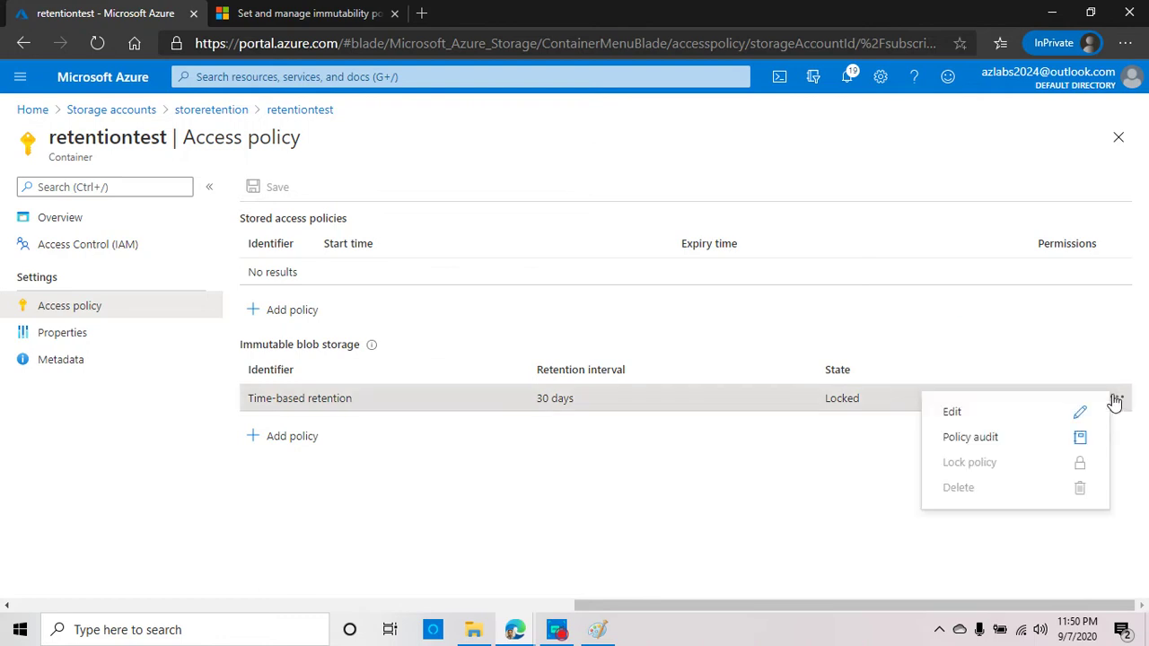
pyautogui.click(1025, 438)
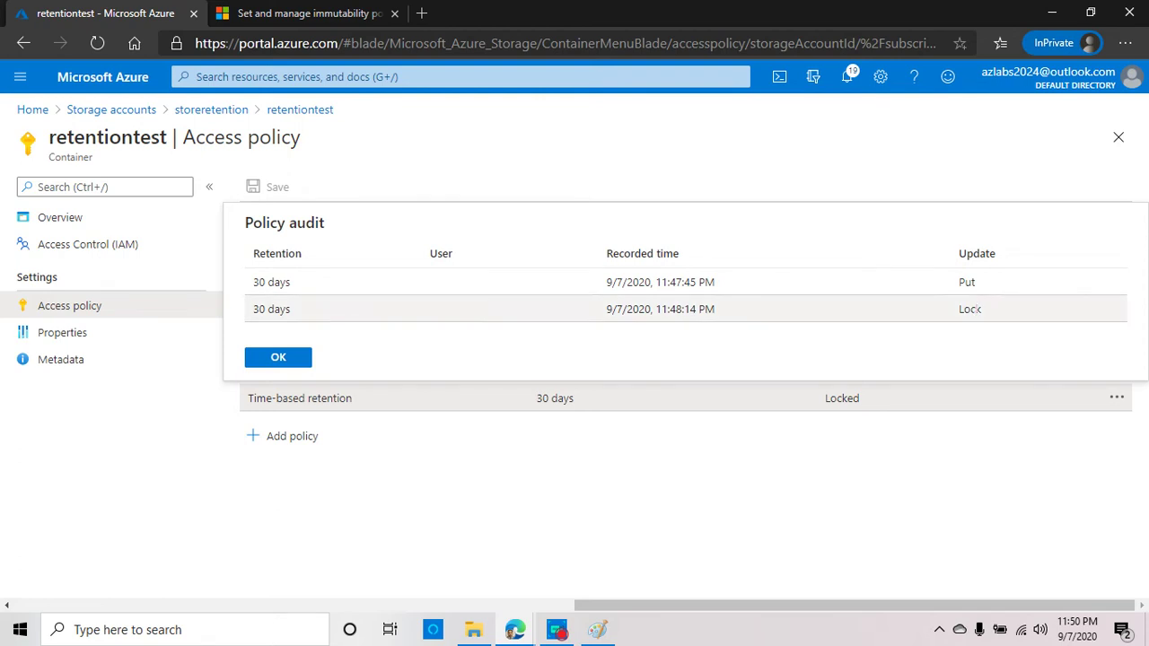
pyautogui.doubleClick(969, 282)
pyautogui.moveTo(975, 282); pyautogui.dragTo(403, 284)
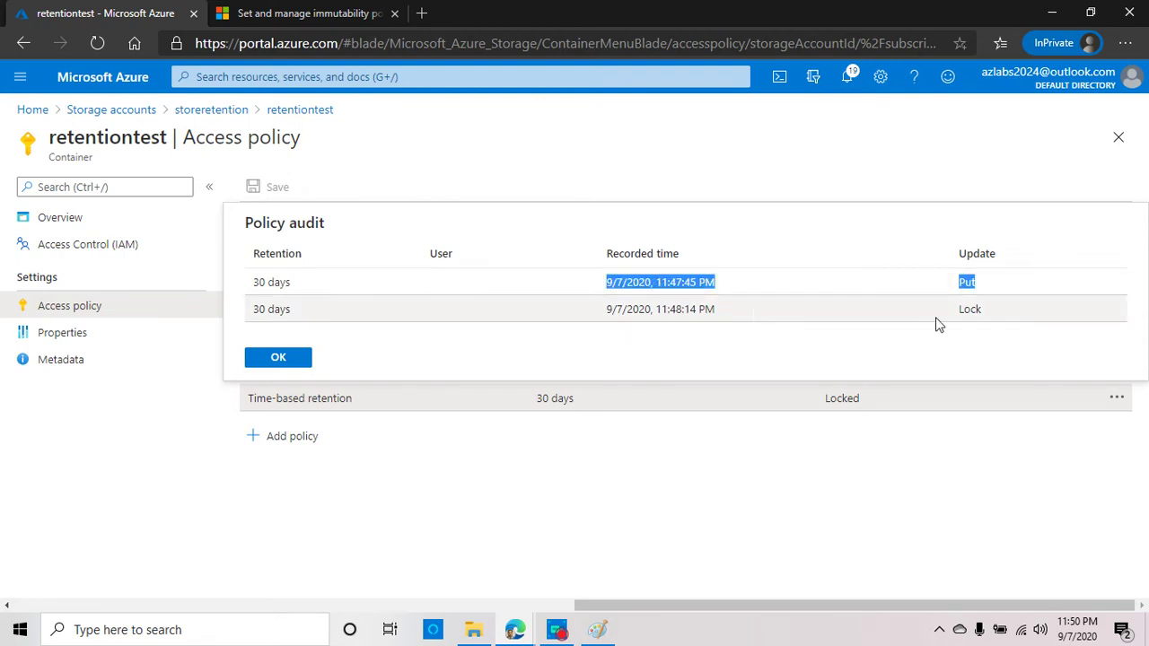
pyautogui.moveTo(738, 314); pyautogui.dragTo(530, 313)
pyautogui.click(1118, 136)
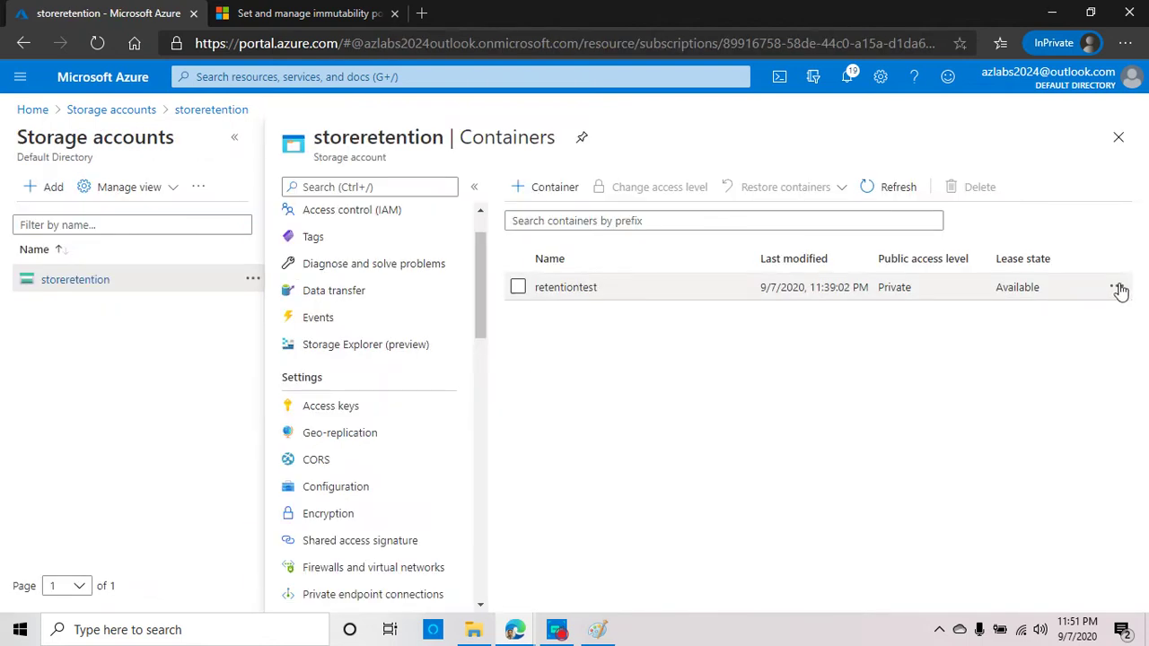
# Step: Reopen the retentiontest container's access policy and extend the locked time-based retention period to 60 days
pyautogui.click(1117, 287)
pyautogui.click(592, 296)
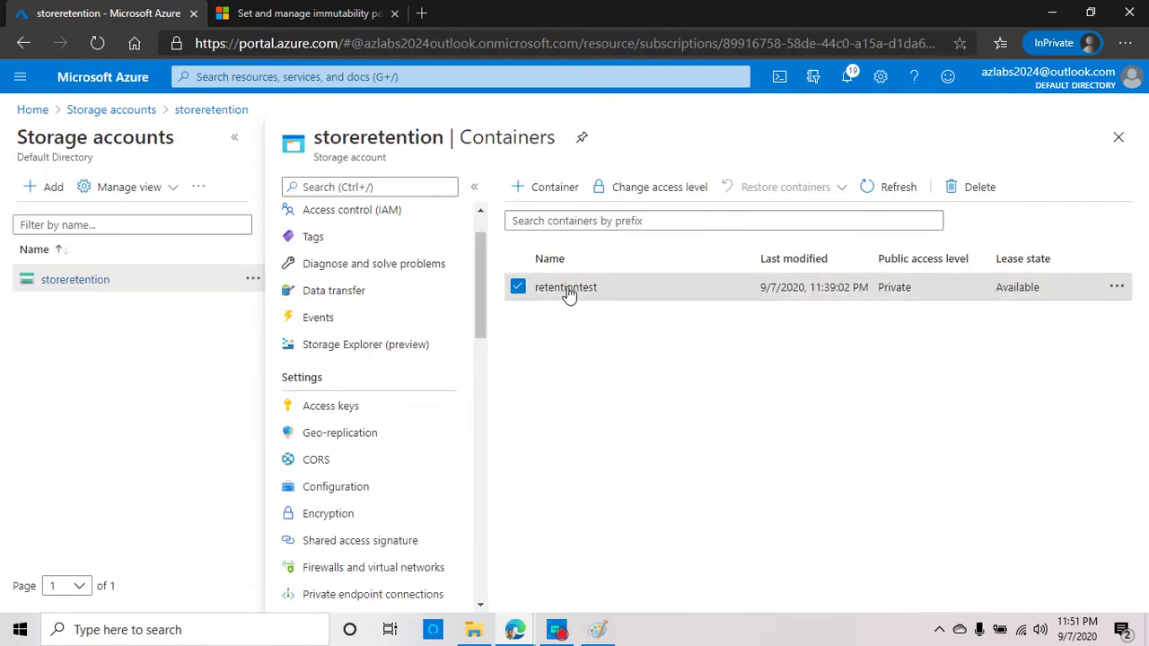
pyautogui.click(566, 289)
pyautogui.click(79, 308)
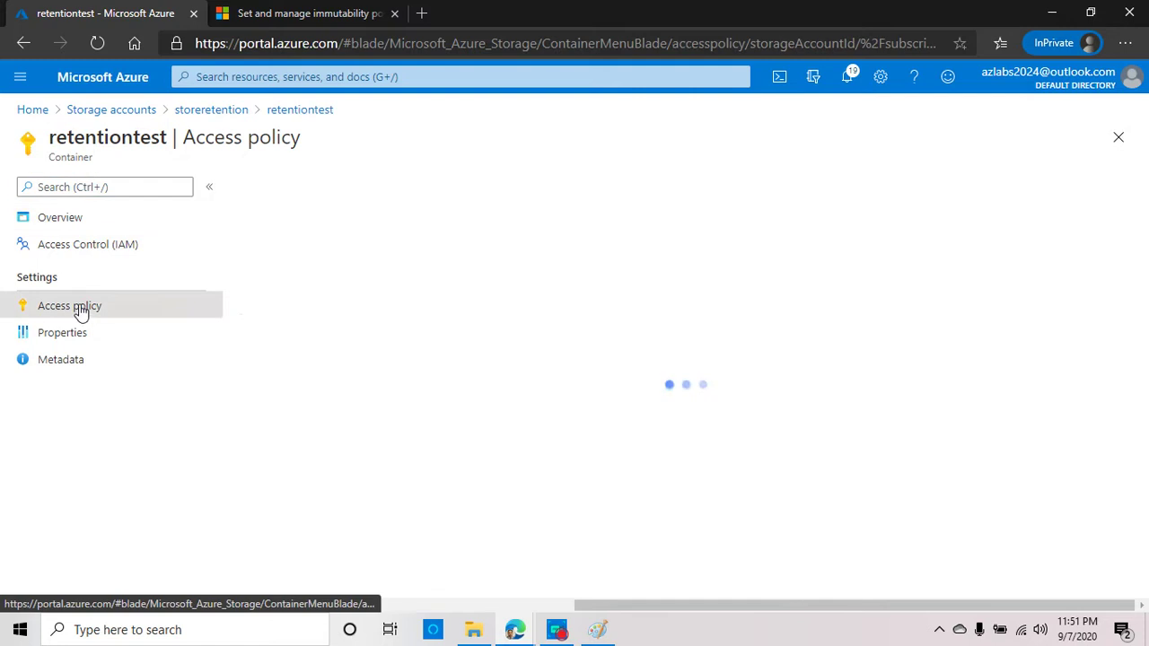
pyautogui.click(1115, 400)
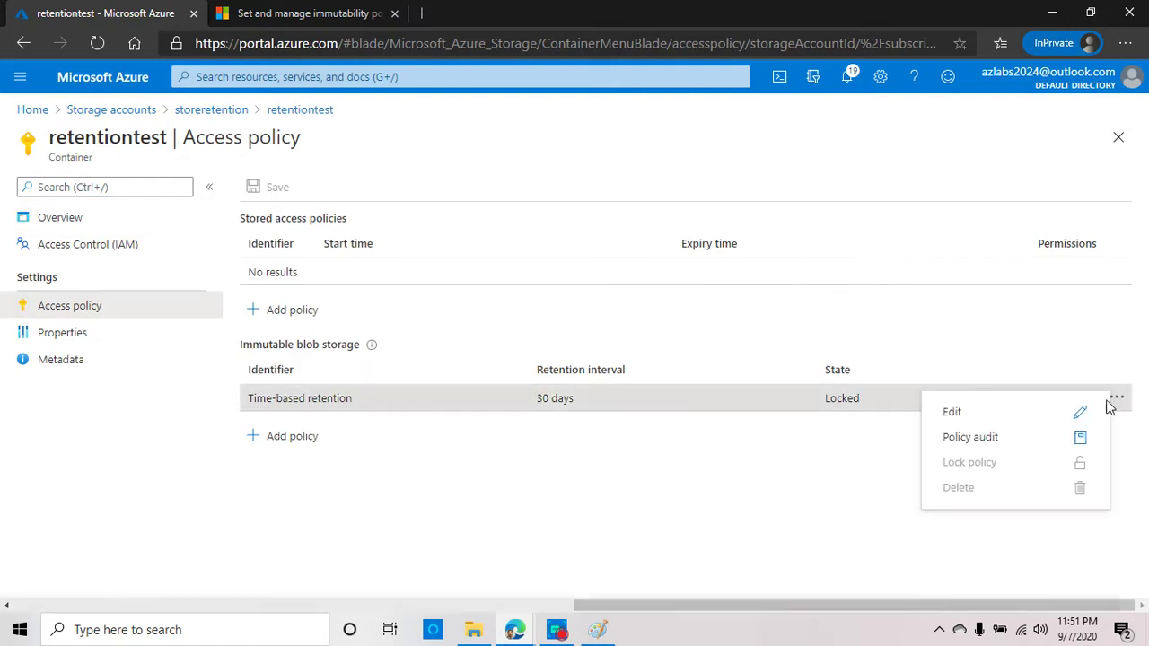
pyautogui.click(1043, 412)
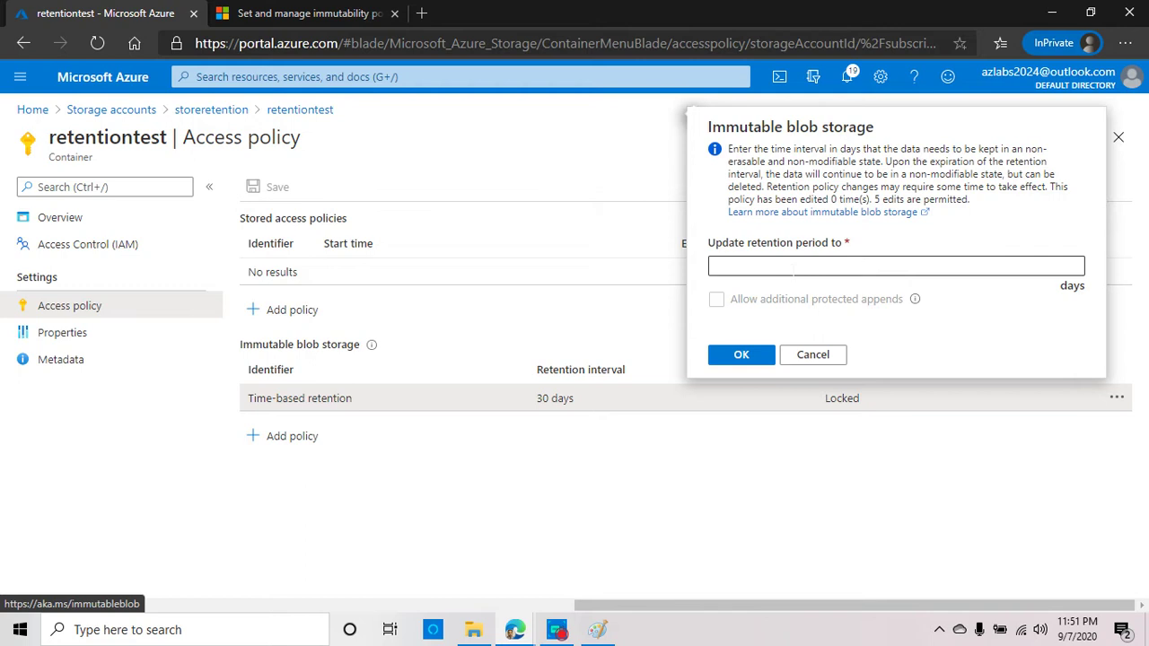
pyautogui.click(794, 268)
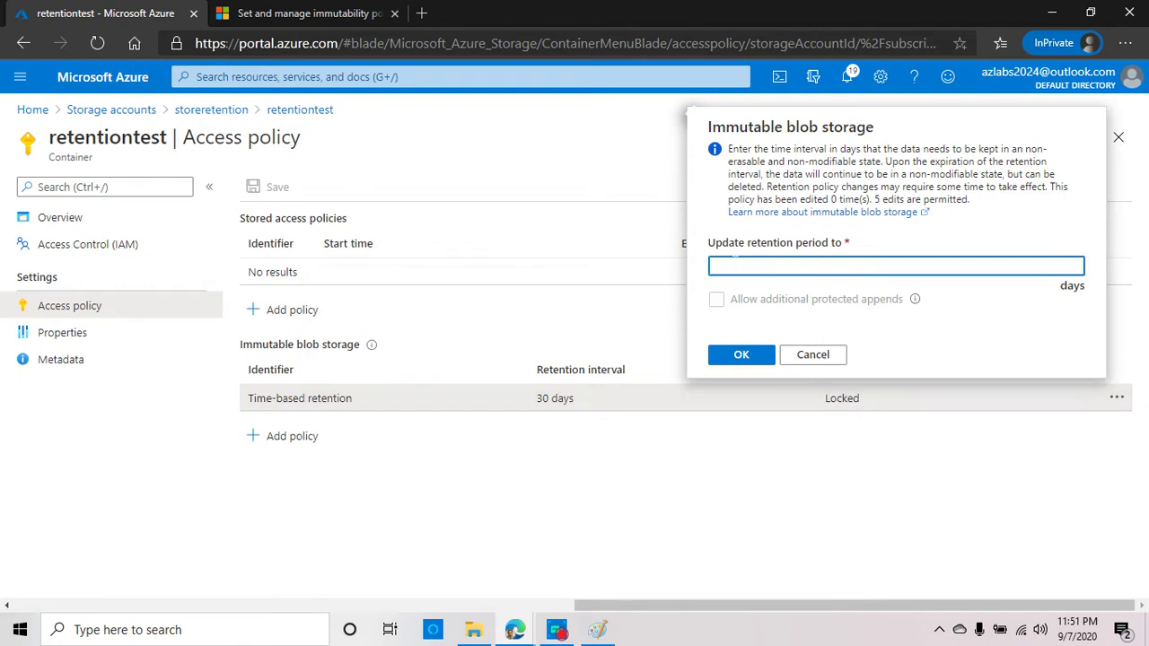
pyautogui.write('60')
pyautogui.click(747, 360)
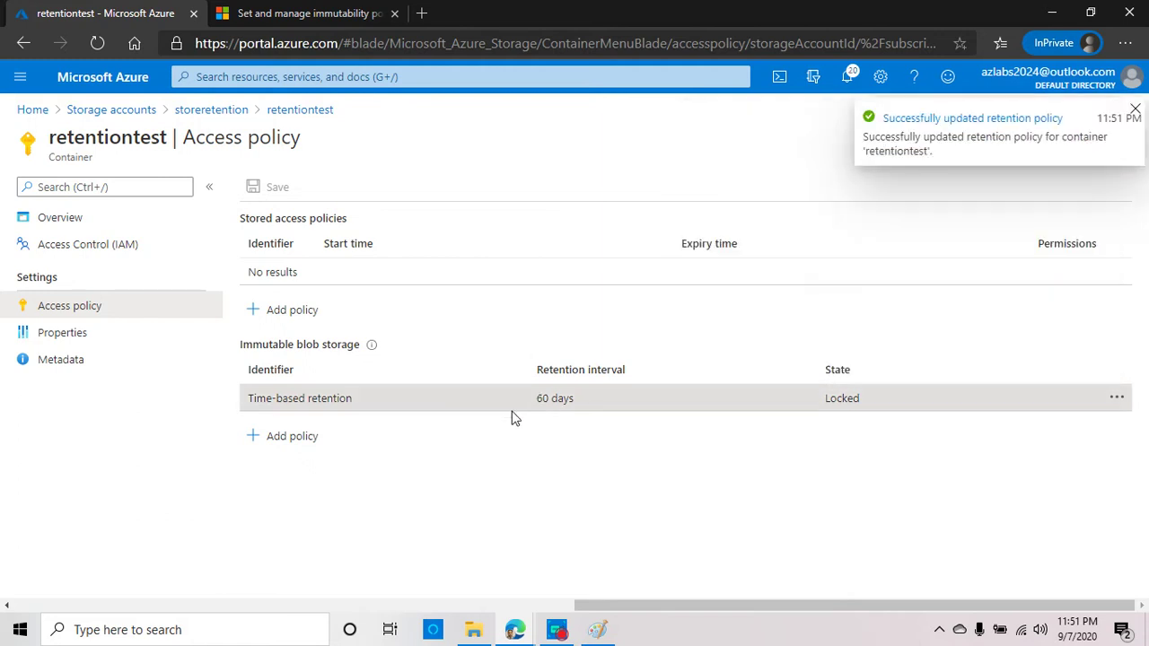
pyautogui.moveTo(530, 413); pyautogui.dragTo(601, 409)
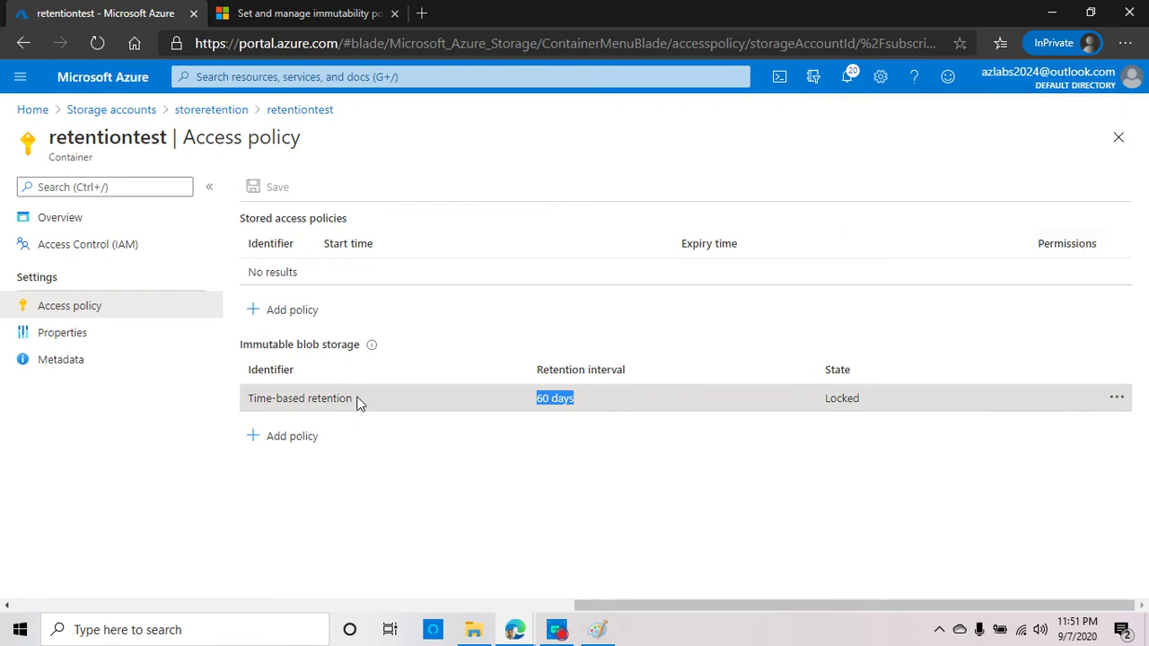
pyautogui.moveTo(359, 403); pyautogui.dragTo(250, 404)
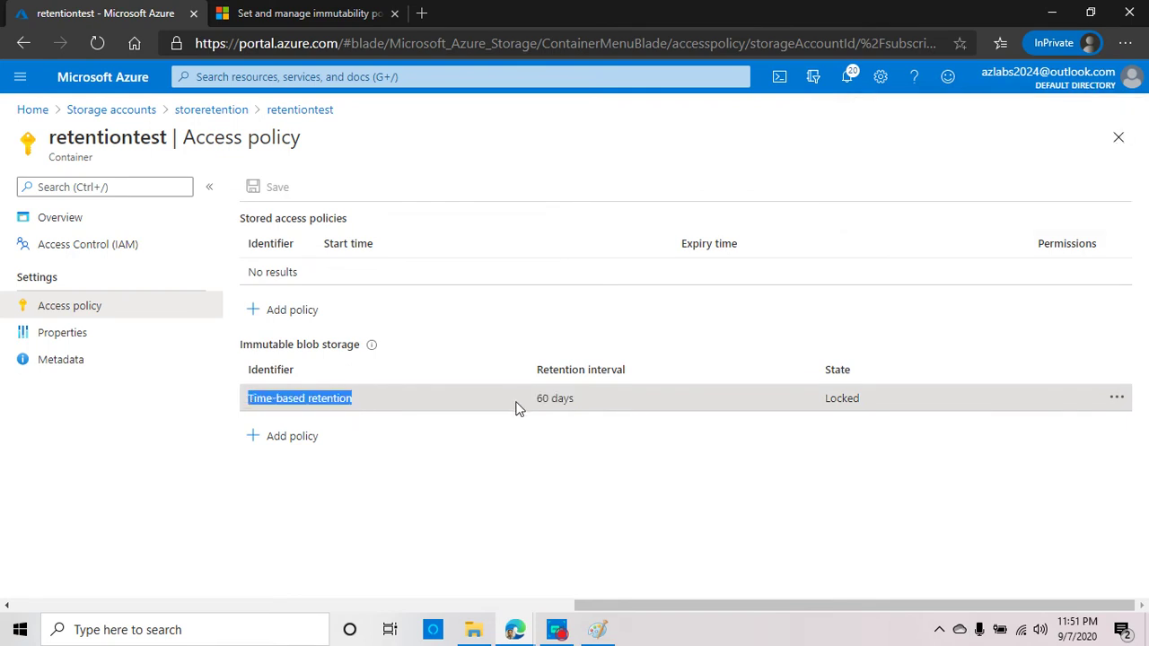
# Step: Return to the immutability policy documentation and review the sections on legal holds and protected append blobs writes
pyautogui.click(271, 14)
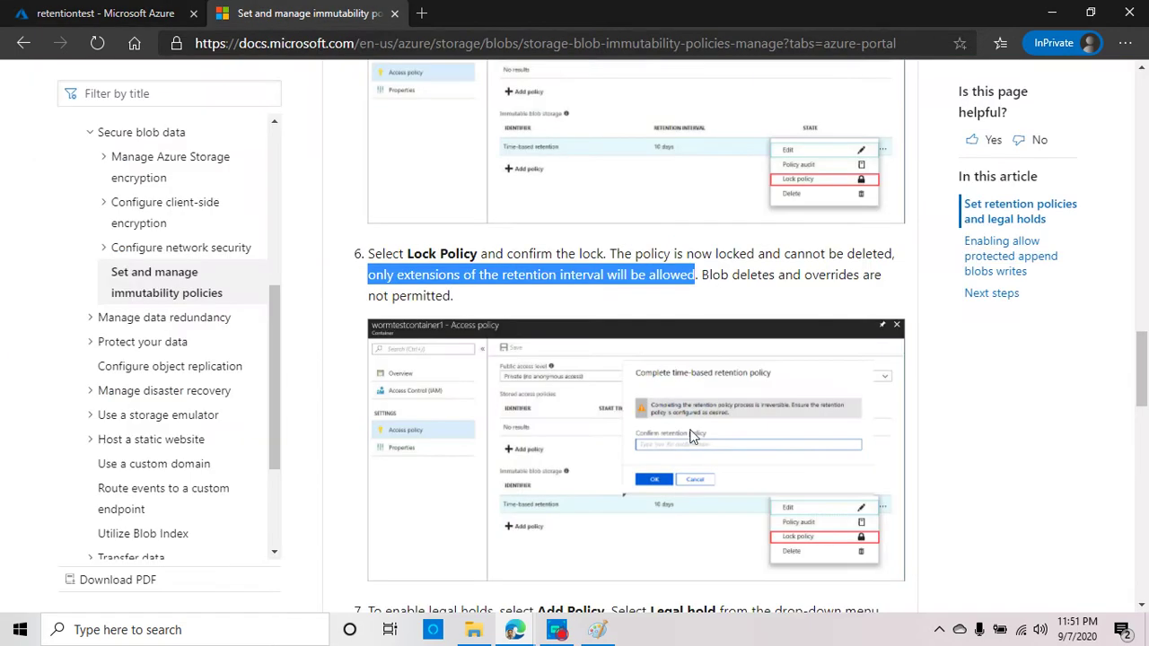
pyautogui.scroll(-4, 521, 315)
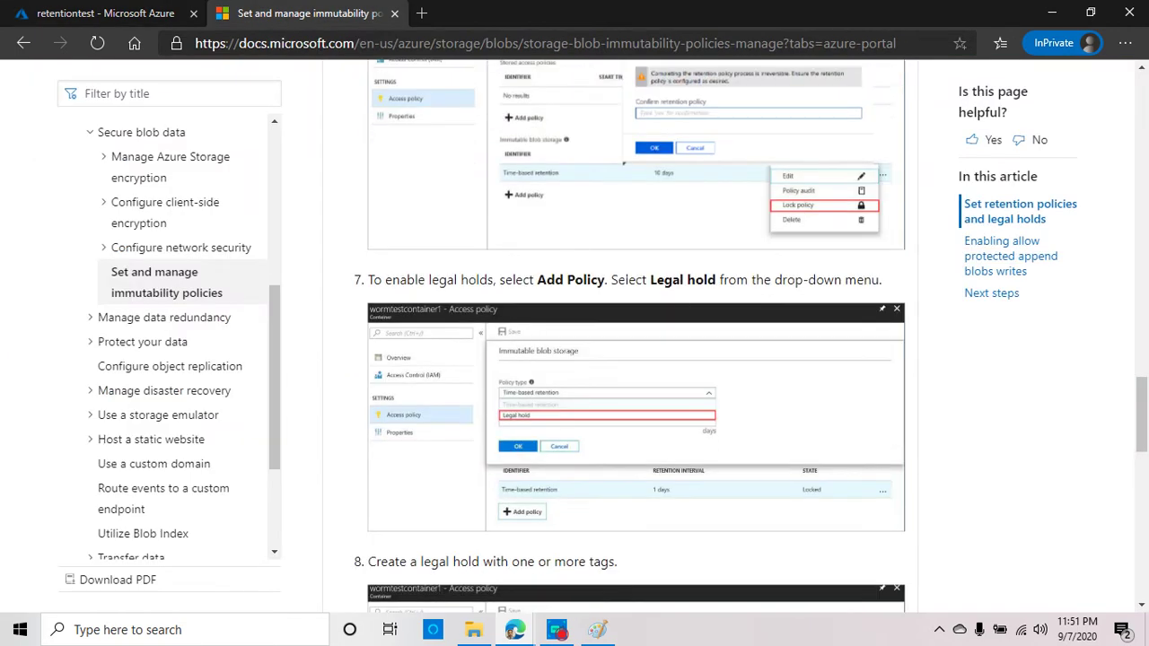
pyautogui.scroll(-8, 598, 295)
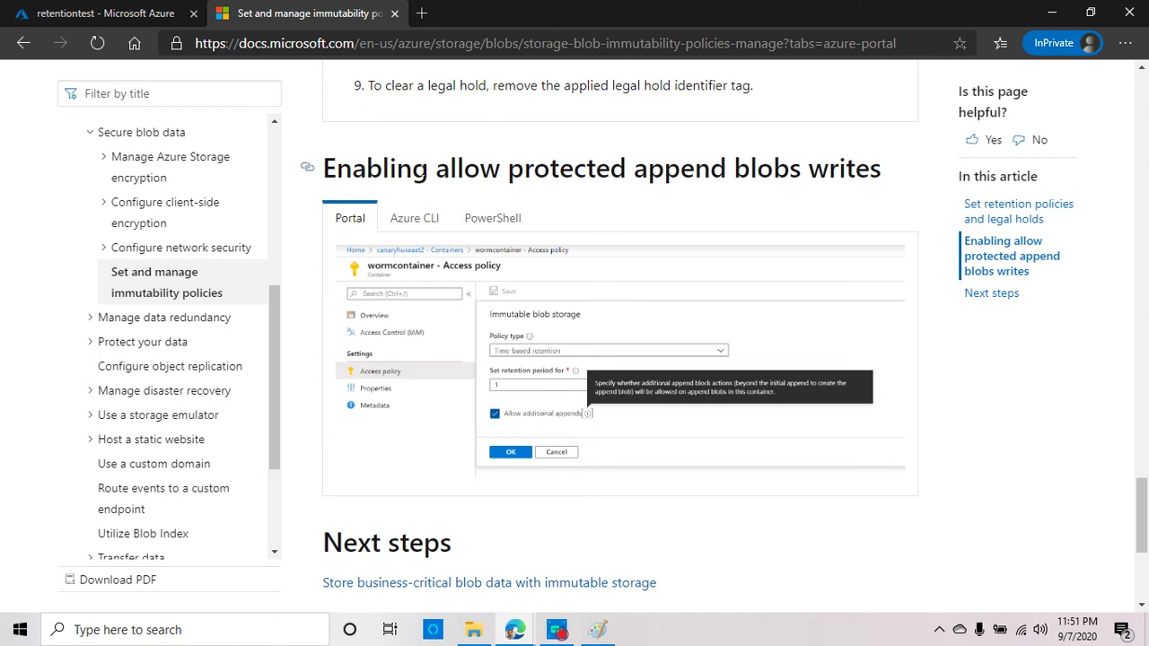
pyautogui.scroll(-1, 699, 311)
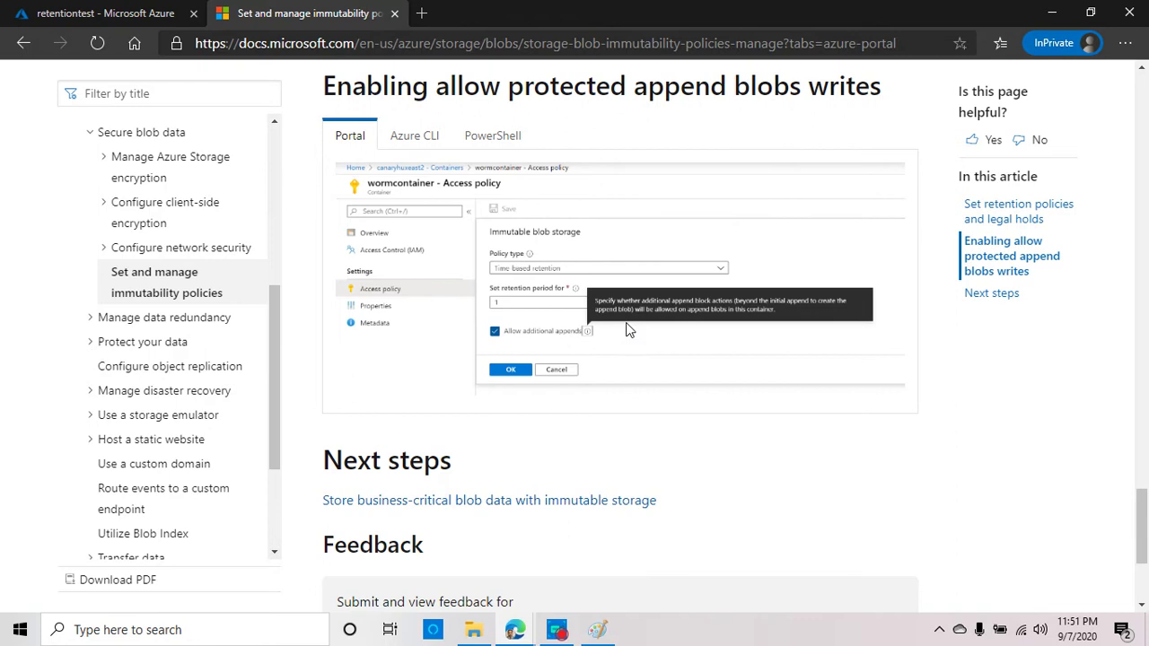
# Step: Review the article's Azure CLI and PowerShell instructions for setting retention policies and legal holds and for allowing protected append blobs writes
pyautogui.scroll(-1, 619, 350)
pyautogui.scroll(-2, 622, 358)
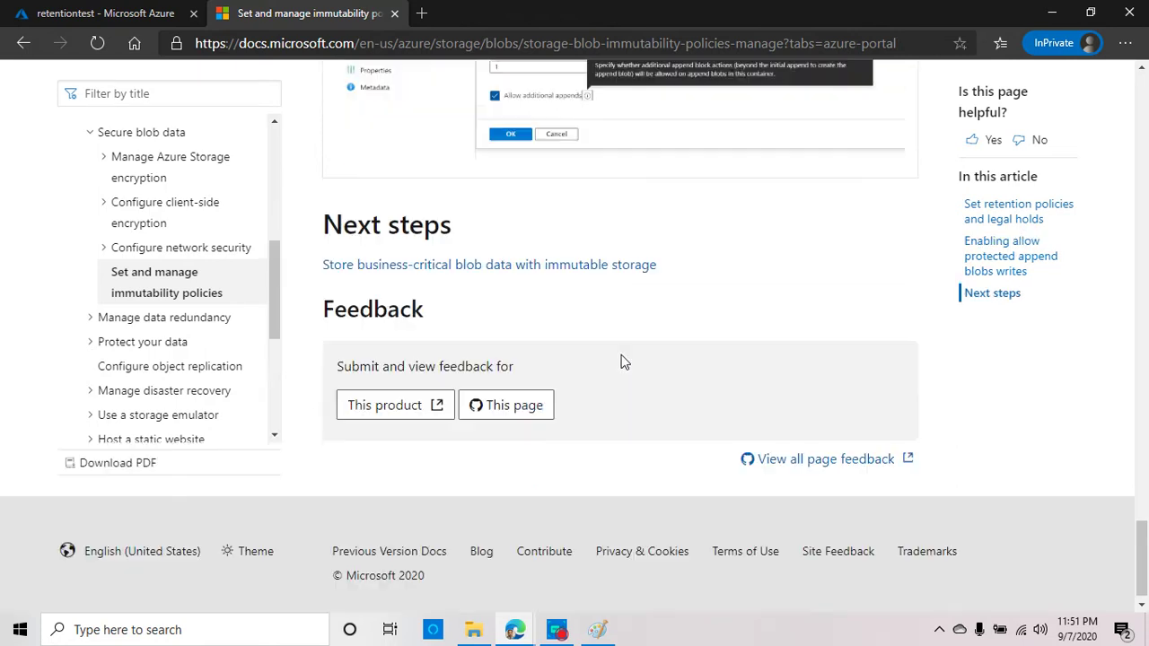
pyautogui.scroll(15, 622, 359)
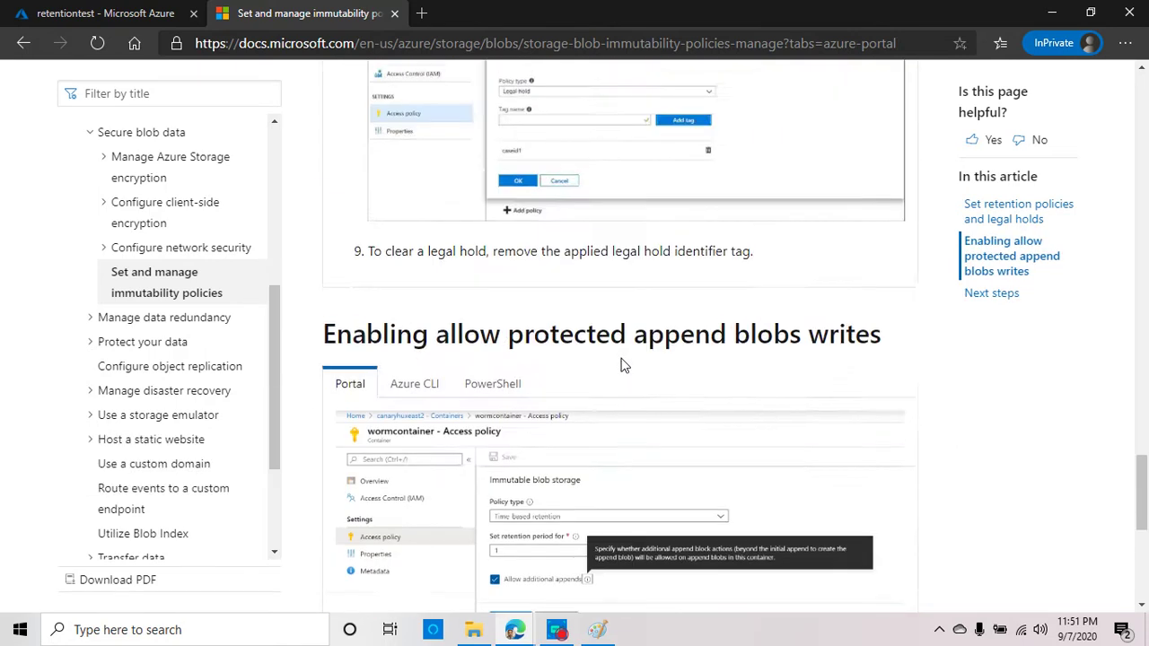
pyautogui.scroll(15, 619, 359)
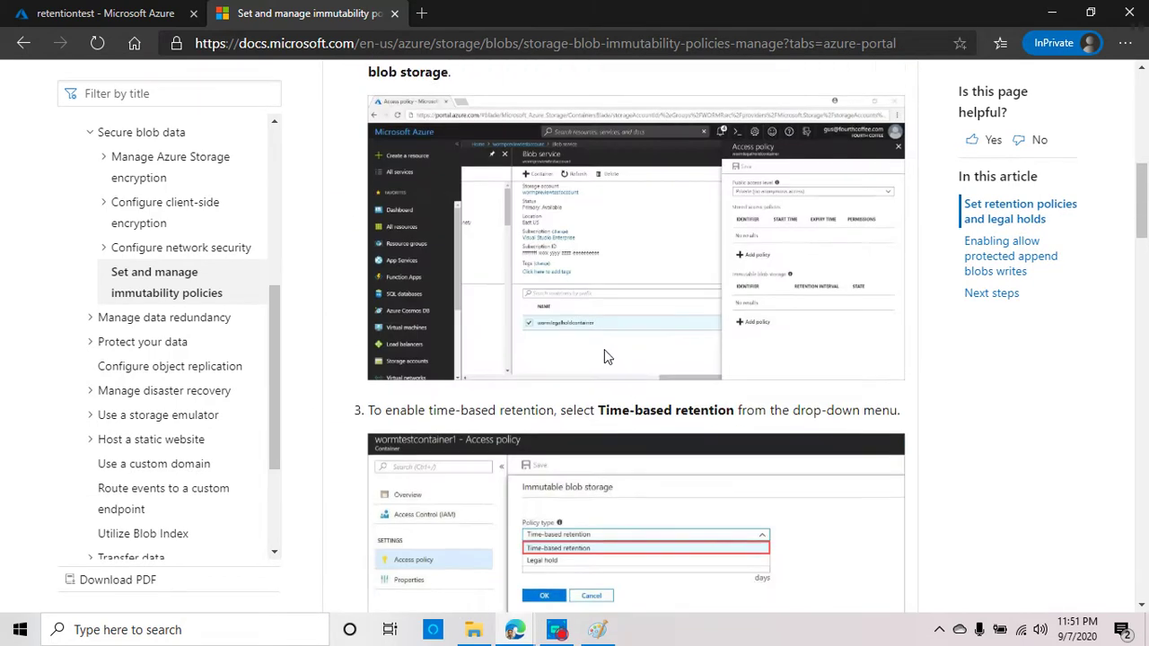
pyautogui.click(413, 339)
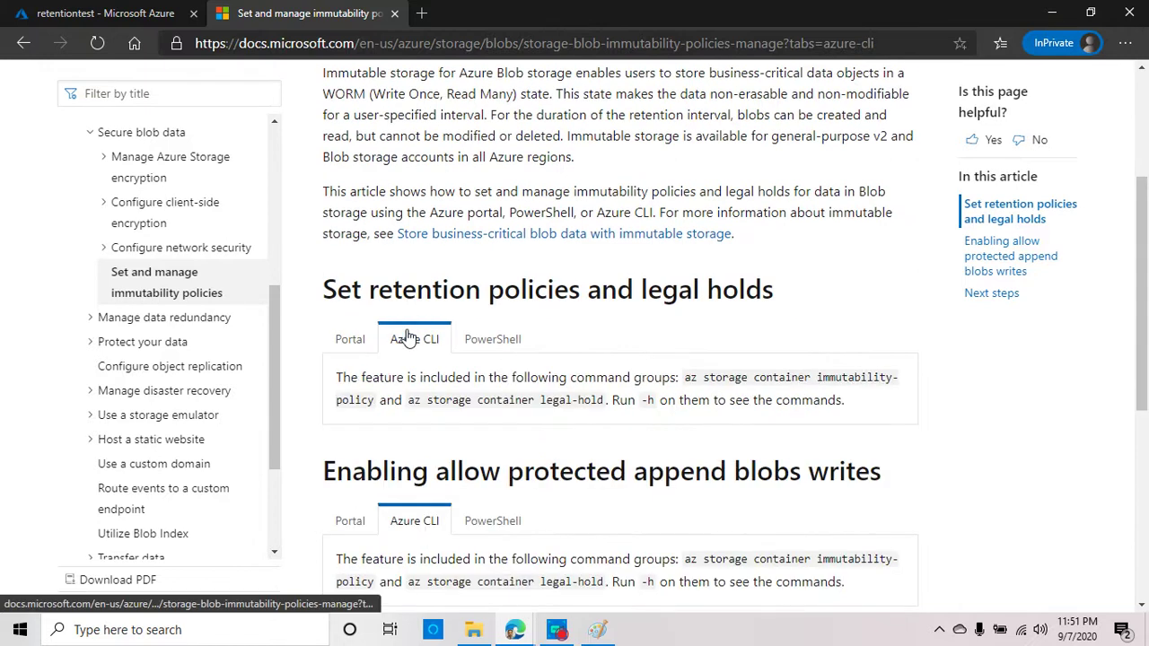
pyautogui.scroll(-3, 469, 476)
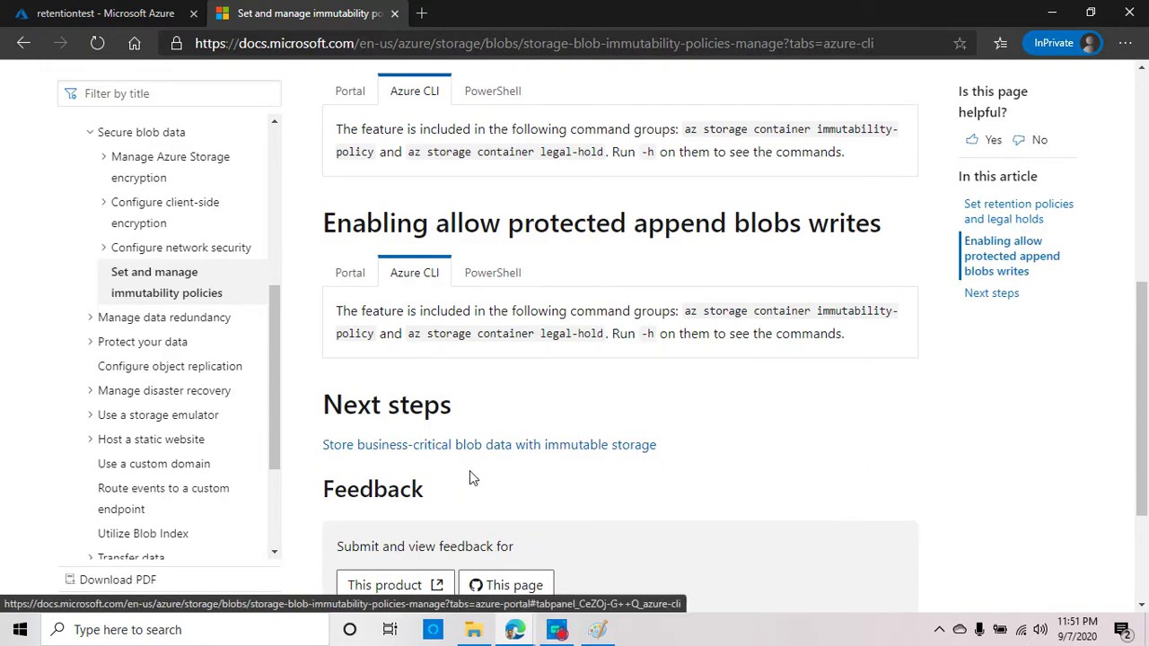
pyautogui.scroll(2, 470, 476)
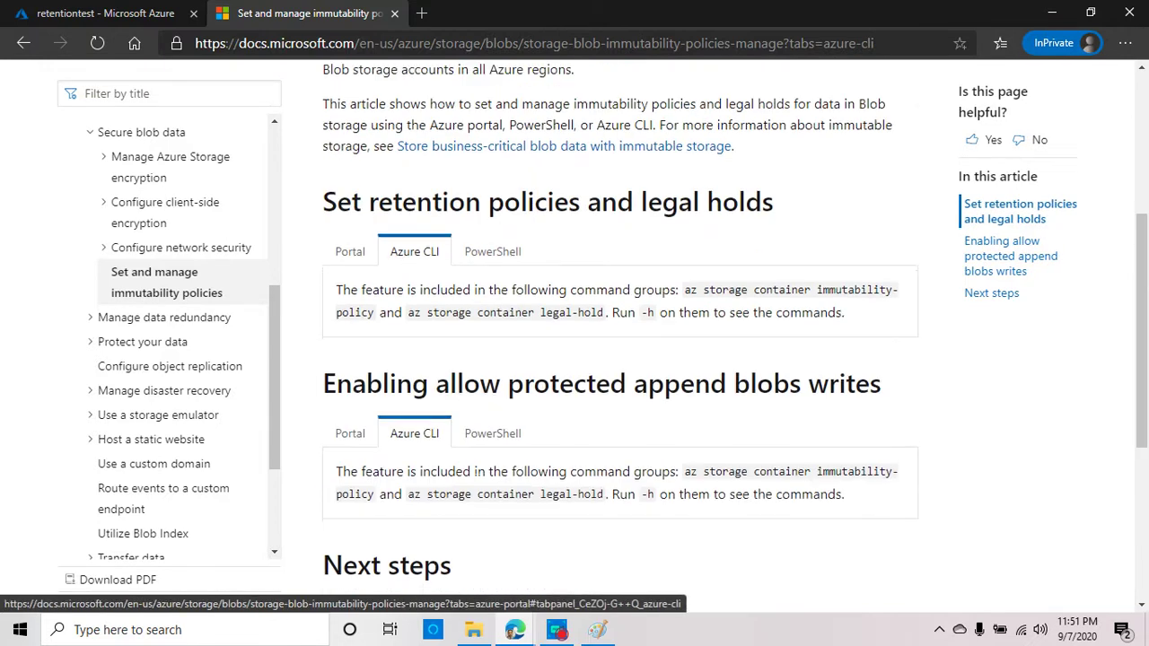
pyautogui.scroll(-3, 475, 467)
pyautogui.scroll(3, 475, 460)
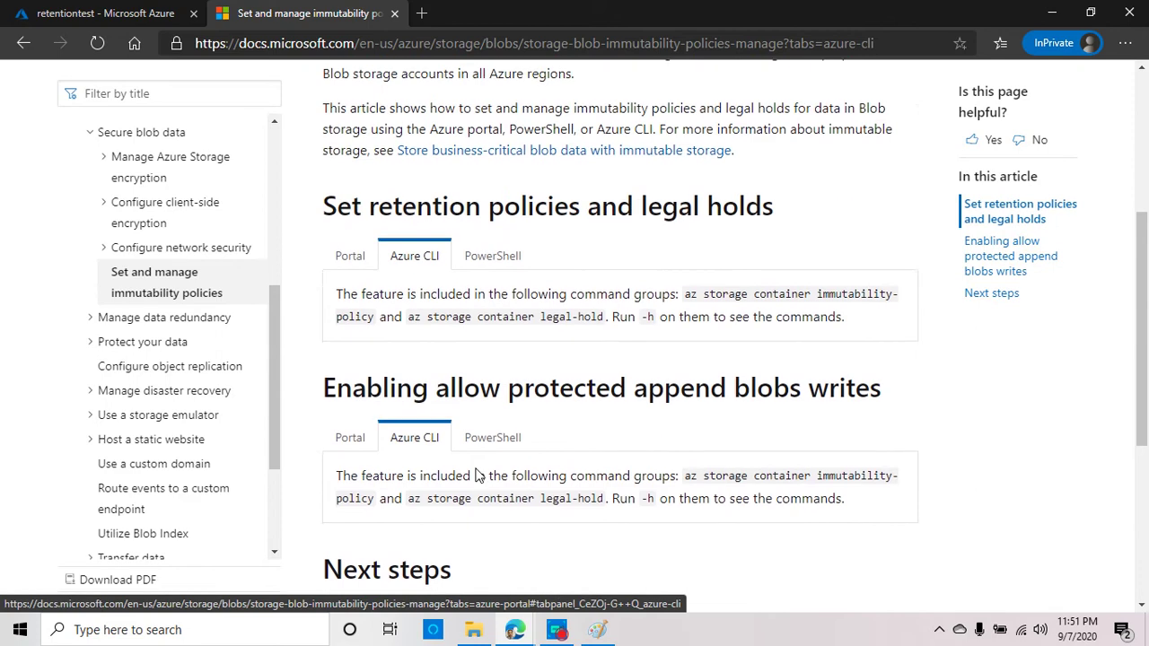
pyautogui.click(501, 259)
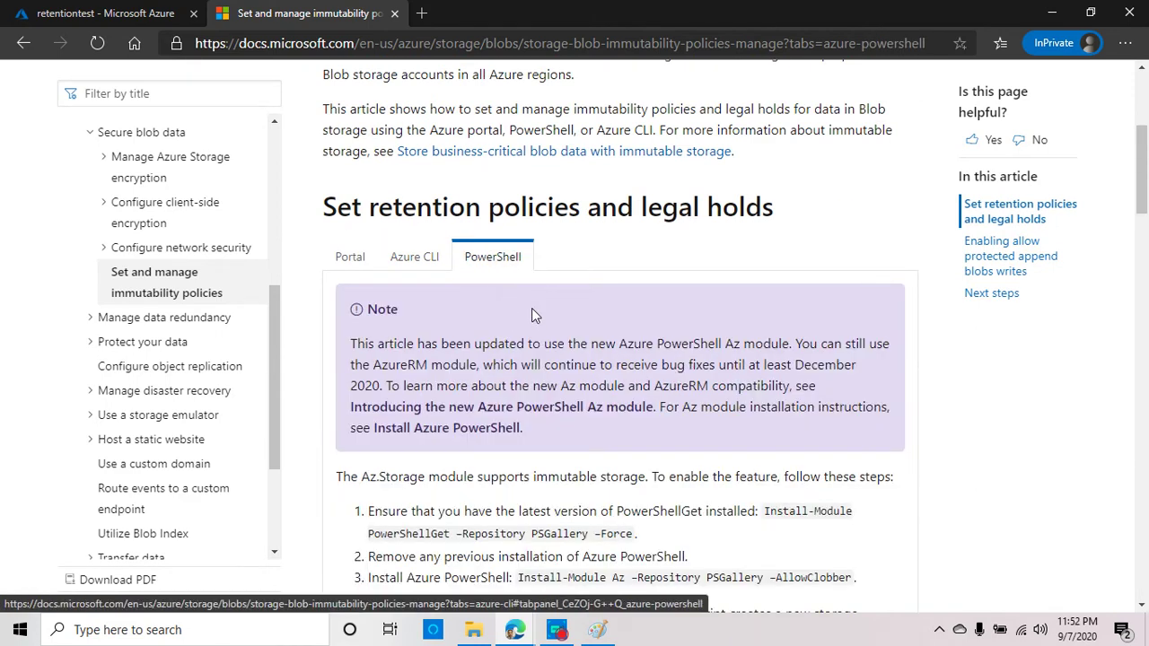
pyautogui.scroll(4, 535, 310)
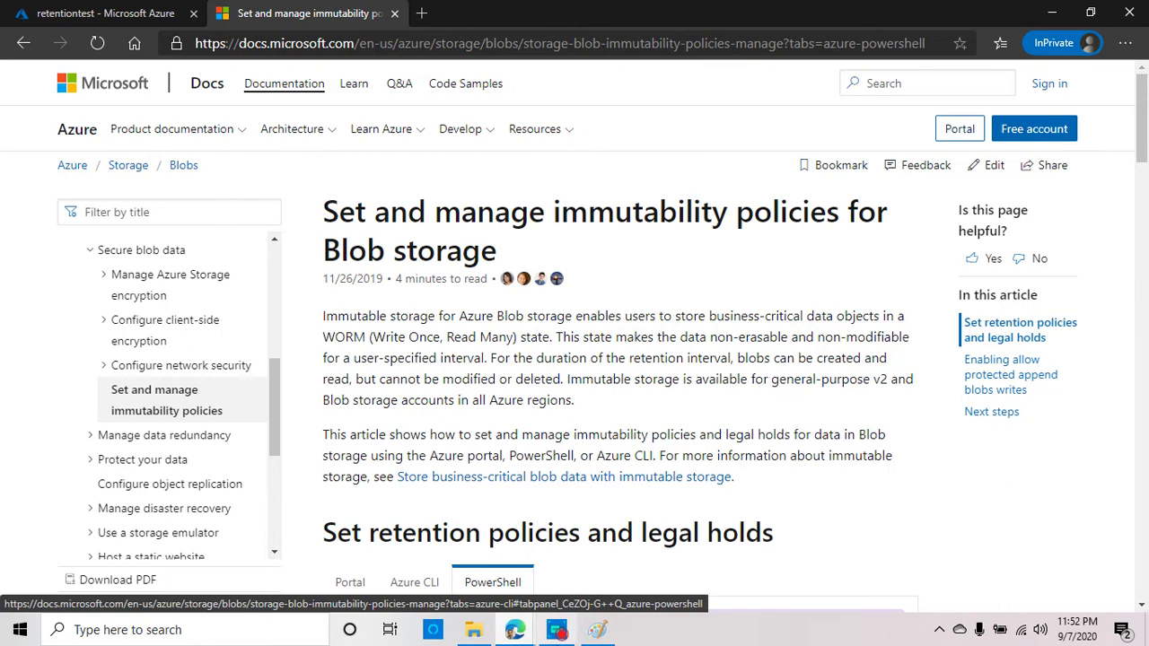
# Step: Switch to the Google Slides presentation and review the Immutable Blob Storage title slide and the "When to use?" slide
pyautogui.hotkey('alt', 'Tab')
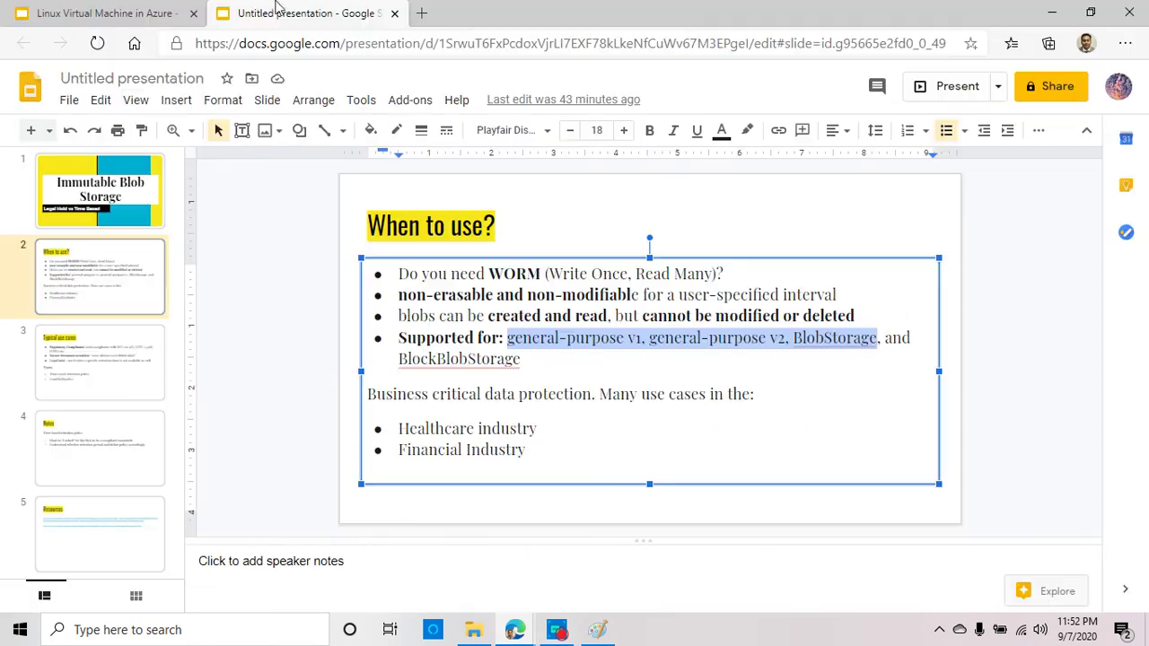
pyautogui.click(154, 208)
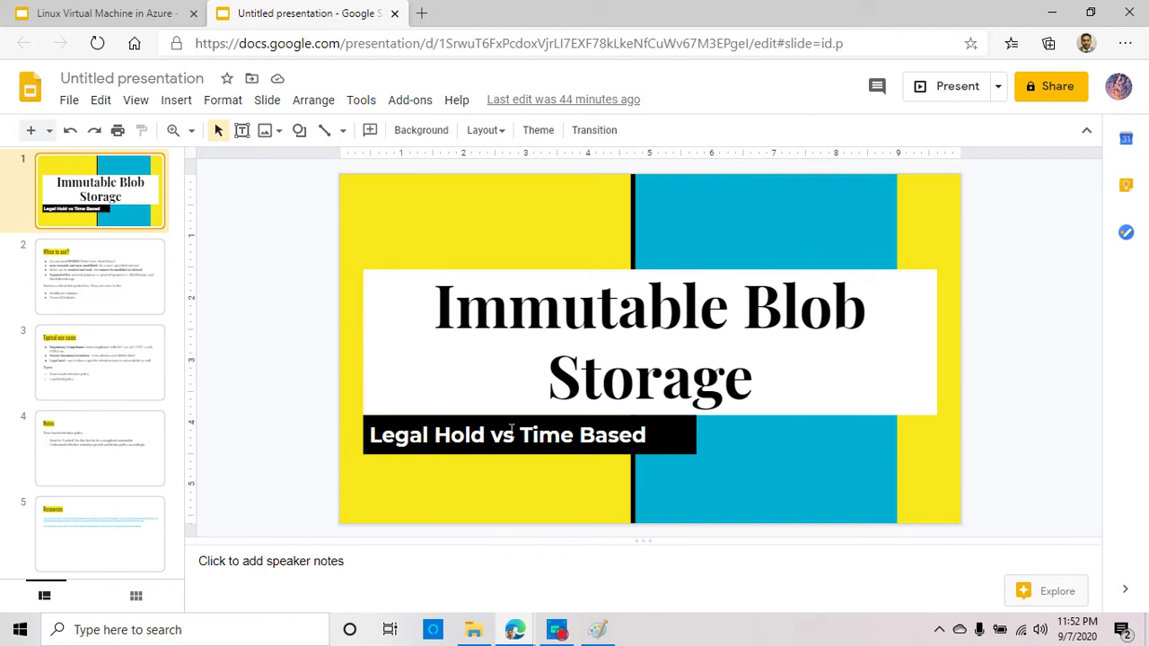
pyautogui.click(126, 300)
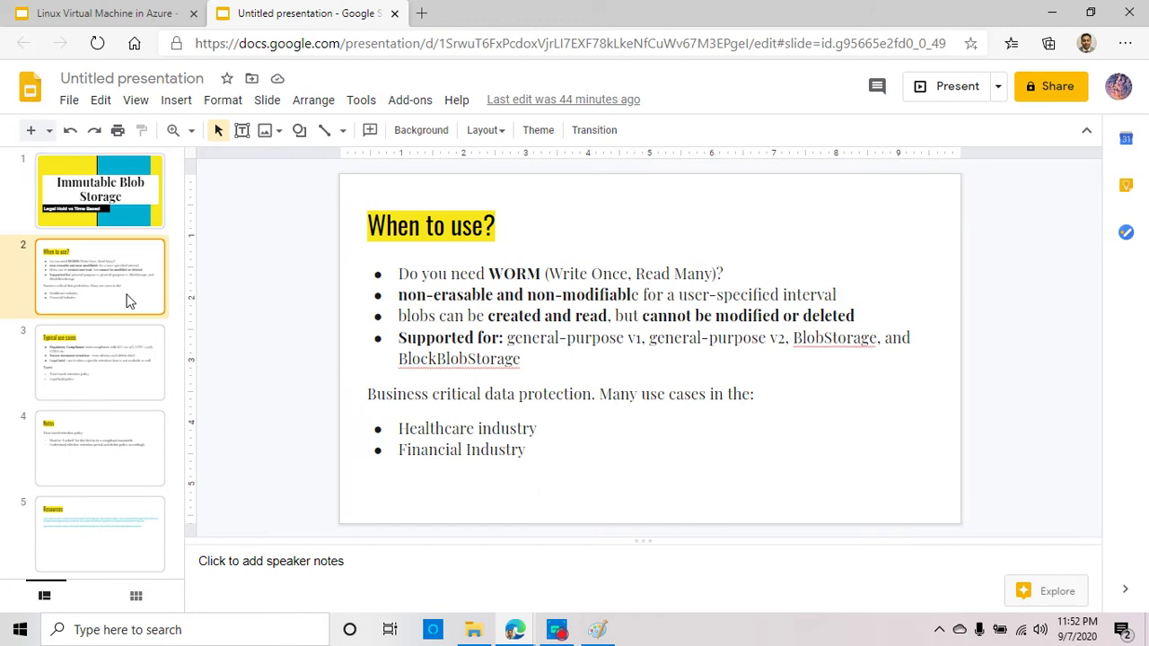